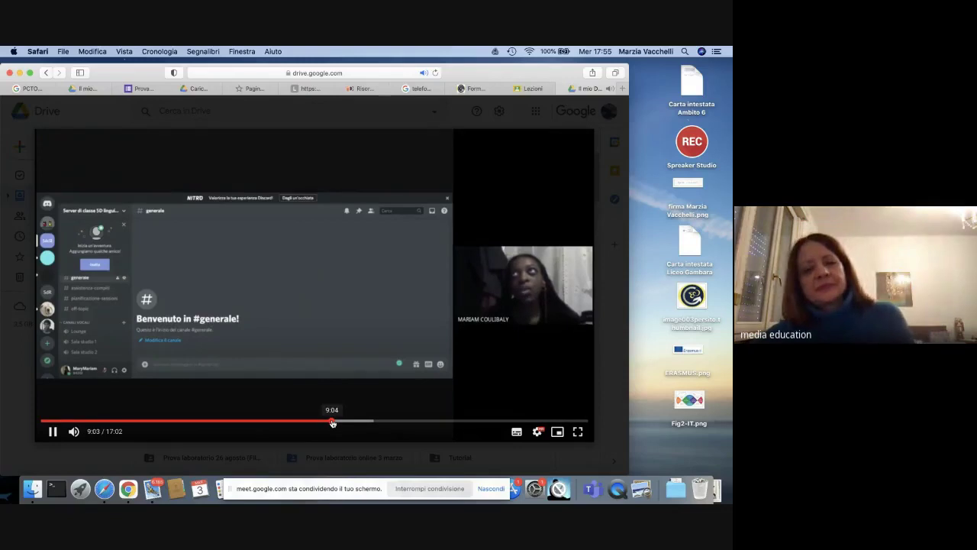
Step: Pause the PCTO Web-radio video at 9:06, check the Meet call in Chrome, then return to Safari
click(54, 433)
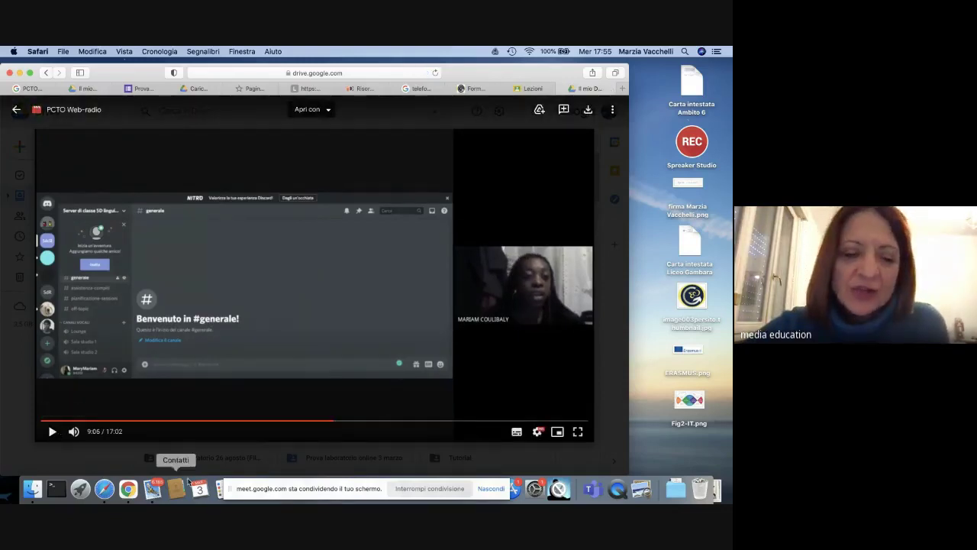
click(128, 489)
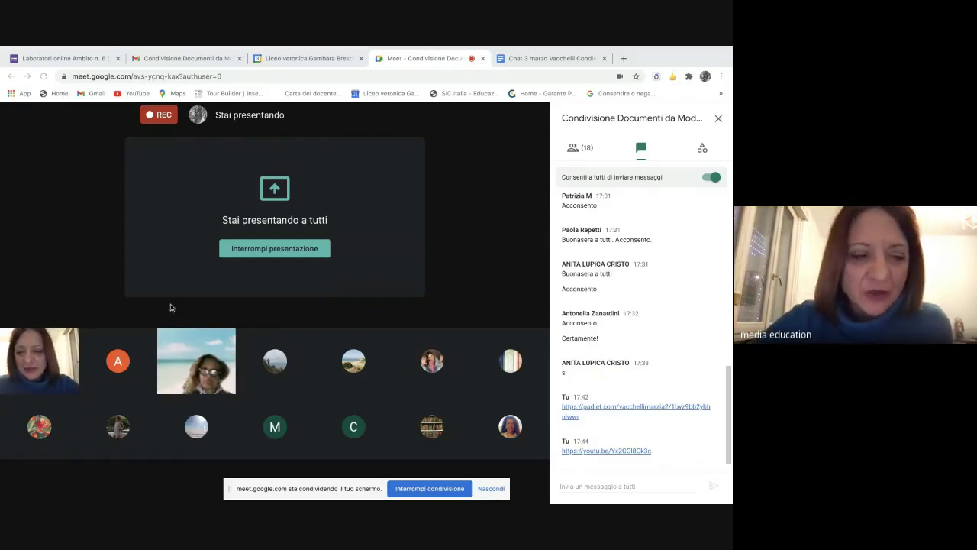
mouse_move(33, 495)
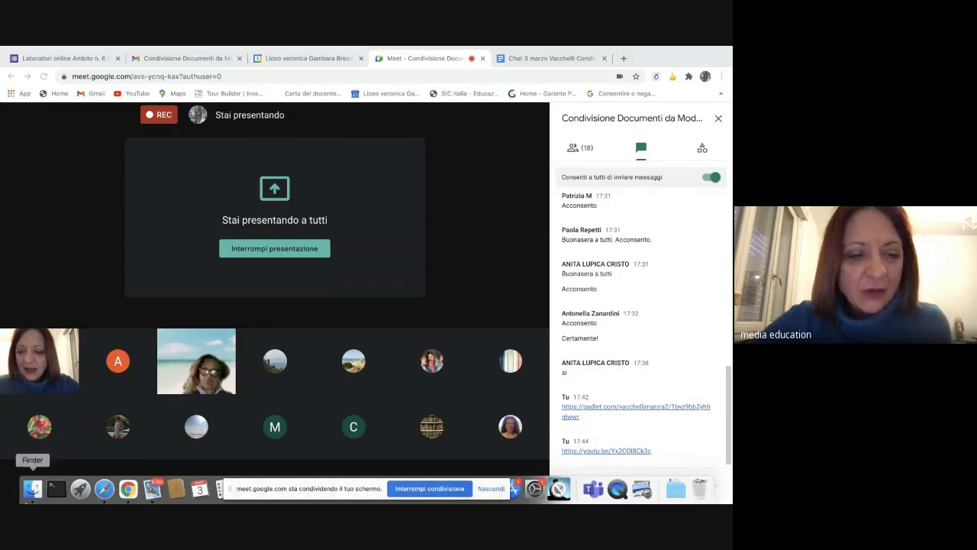
click(104, 491)
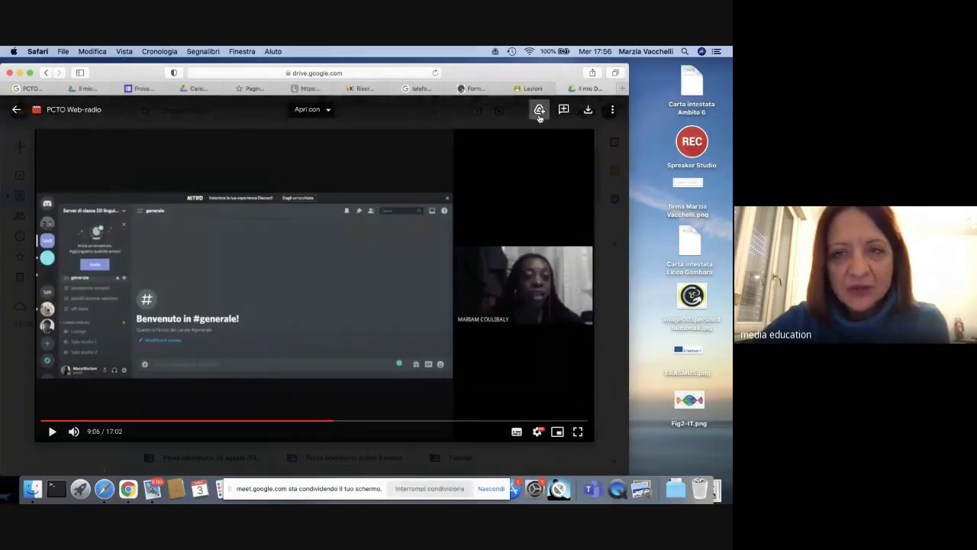
Step: Close the PCTO Web-radio video preview to get back to the Il mio Drive list
click(16, 112)
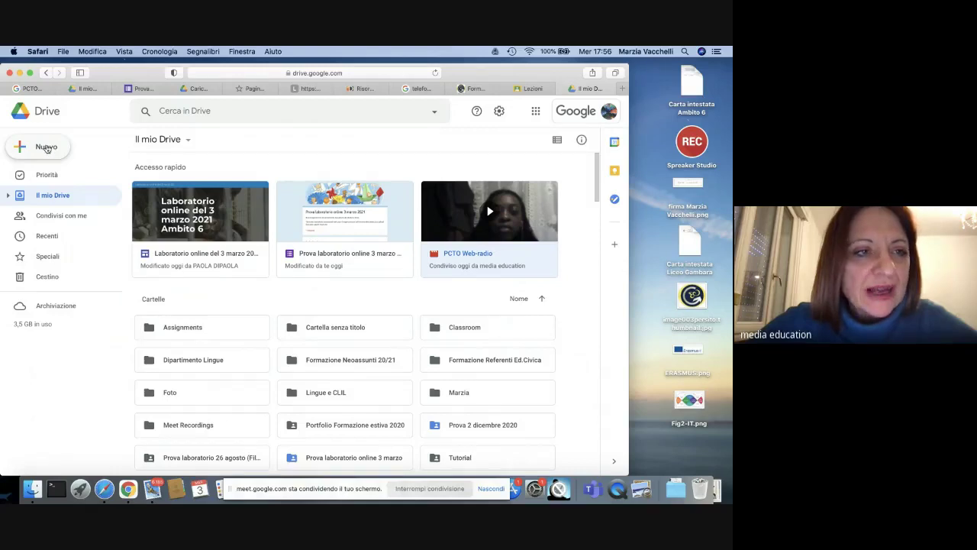
Step: Create a new My Drive folder named 'Prova 2 Laboratorio 3 marzo 2021'
click(47, 149)
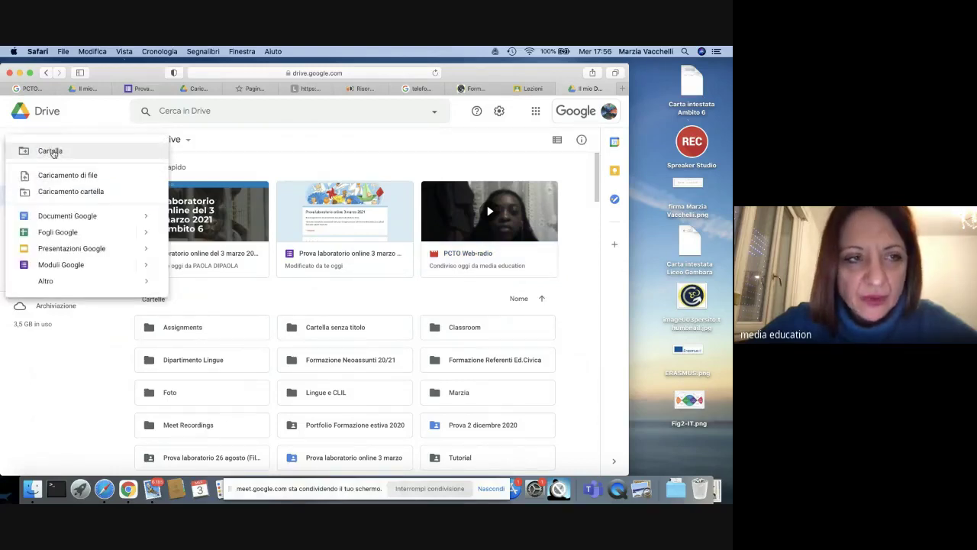
click(51, 152)
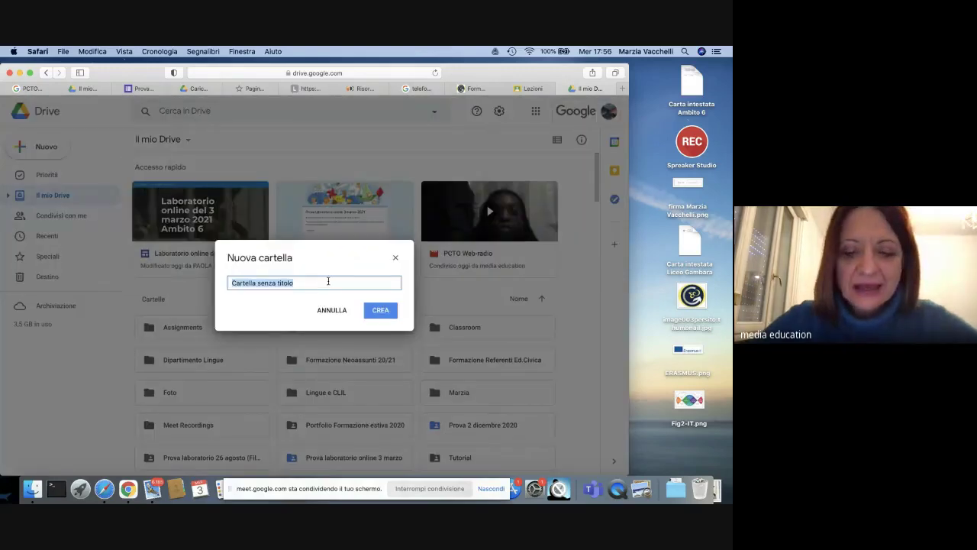
key(BackSpace)
text(P)
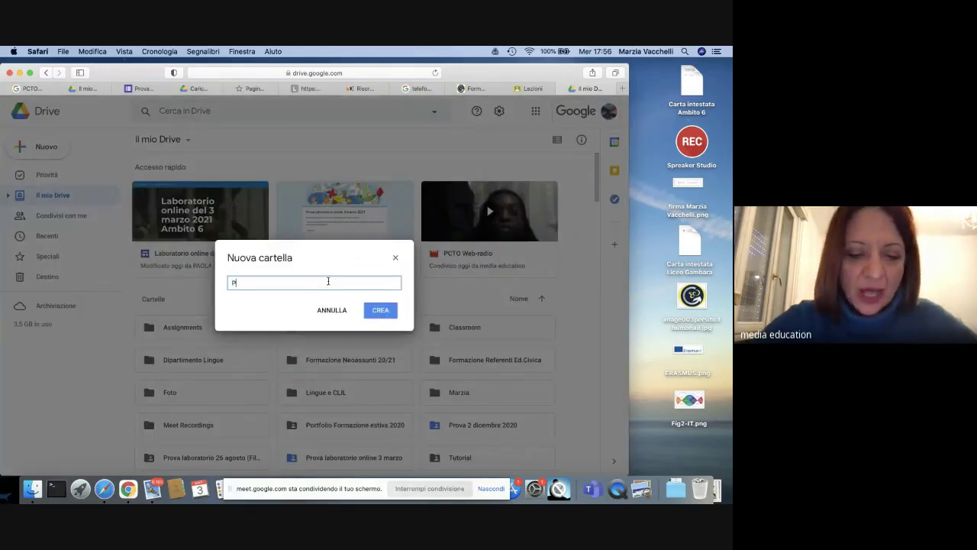
text(rova 2)
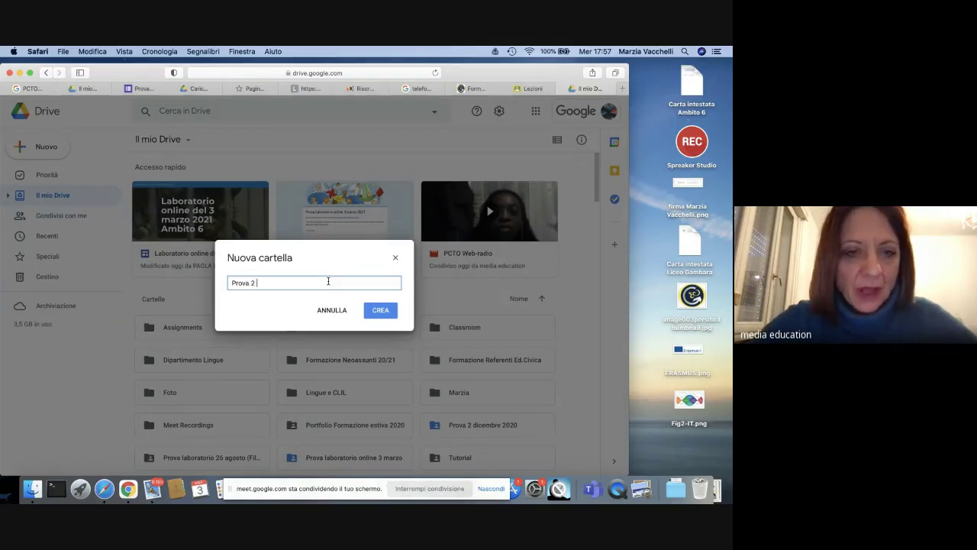
text( Laborato)
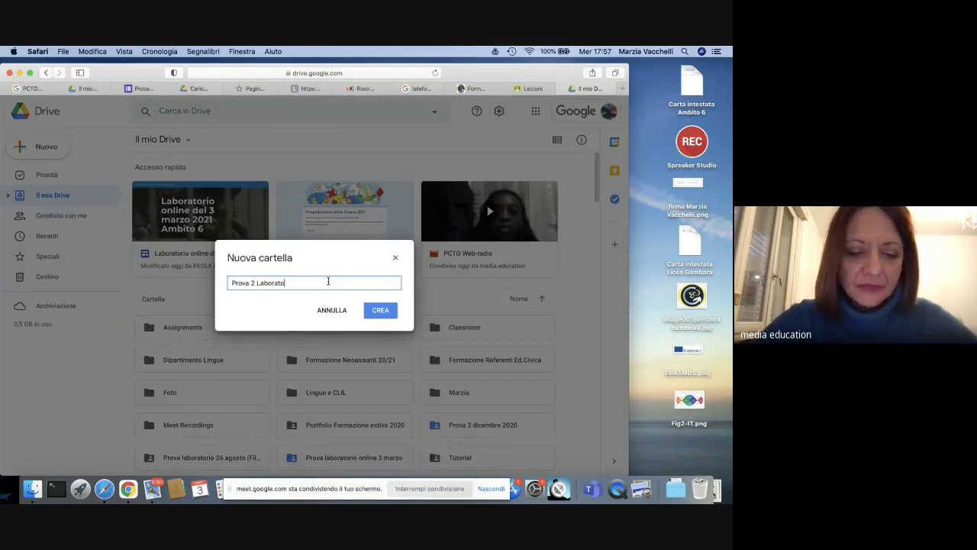
text(rio 3)
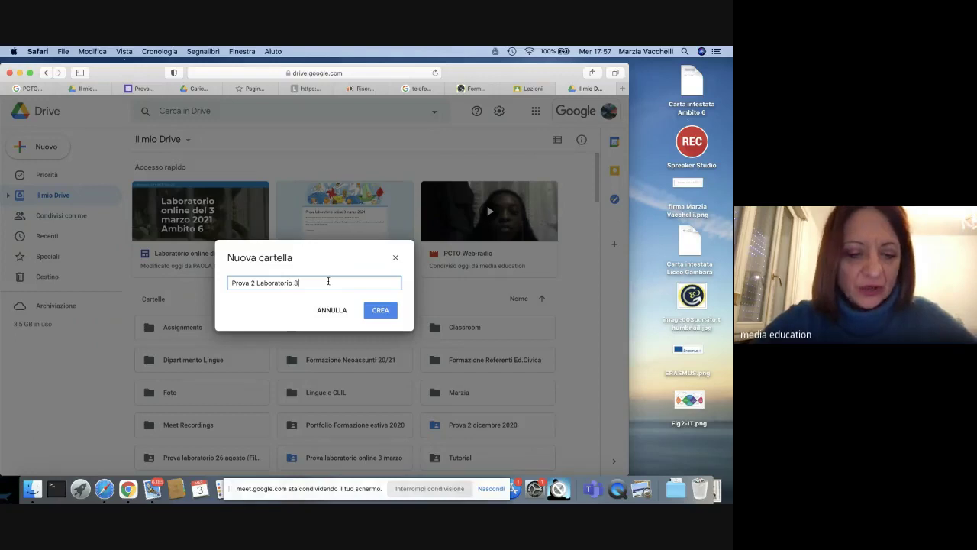
text( marzo)
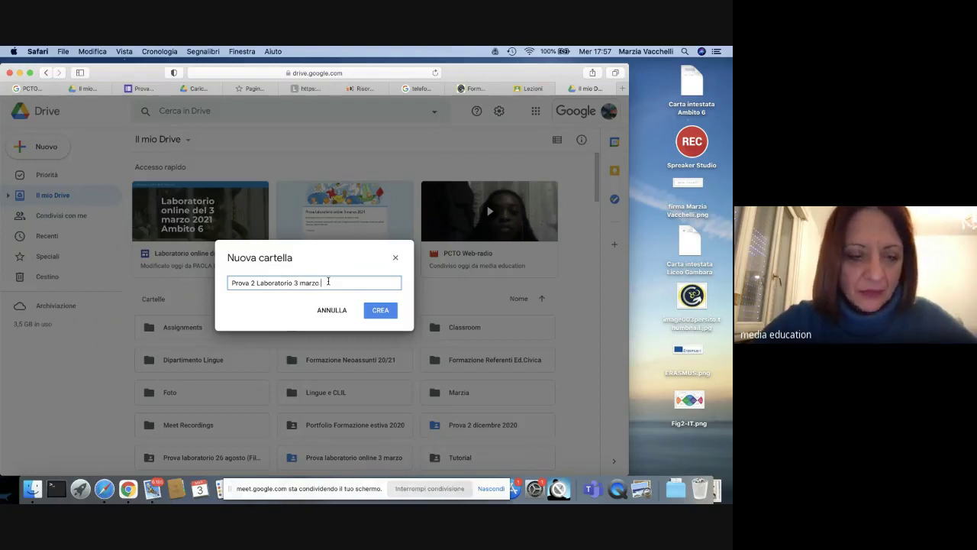
text( 2021)
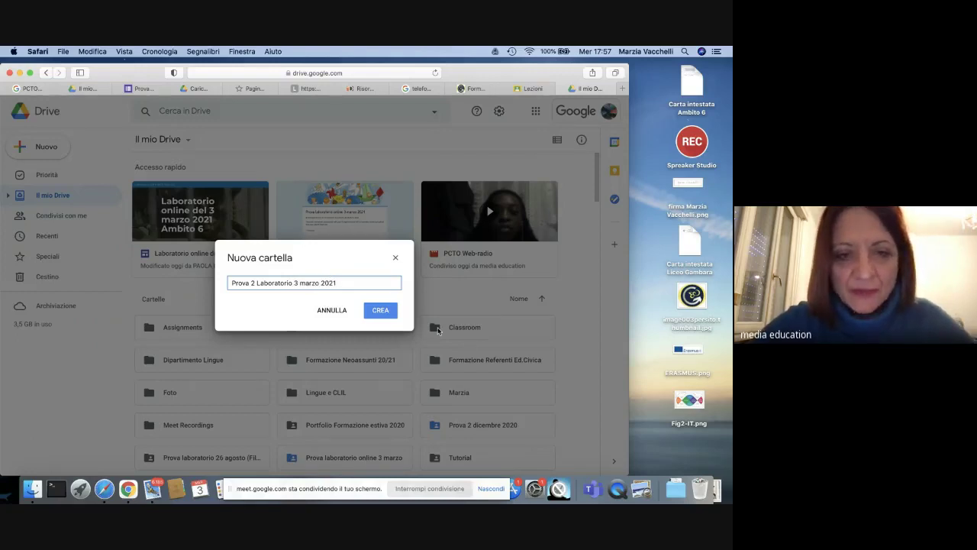
click(381, 312)
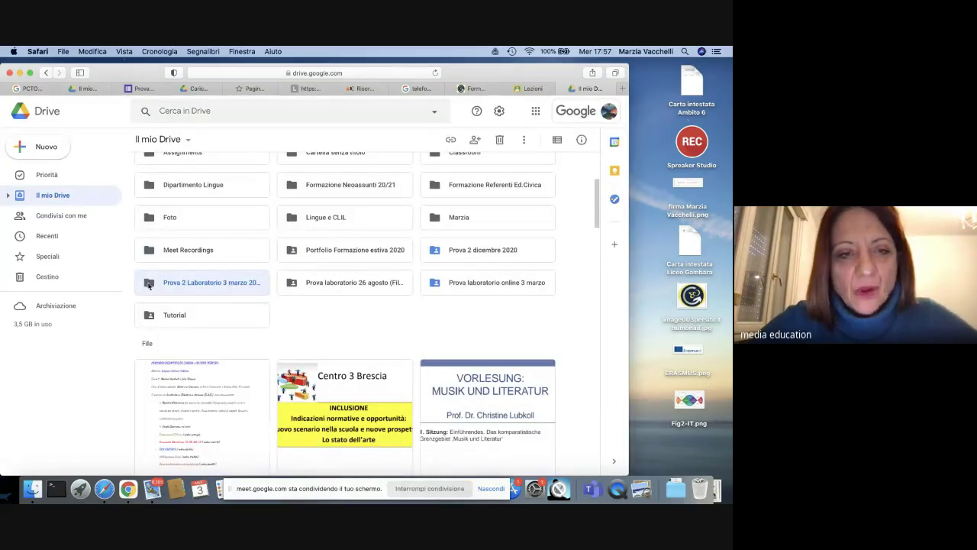
Step: Colour the 'Prova 2 Laboratorio 3 marzo 2021' folder red, then open it
right_click(197, 285)
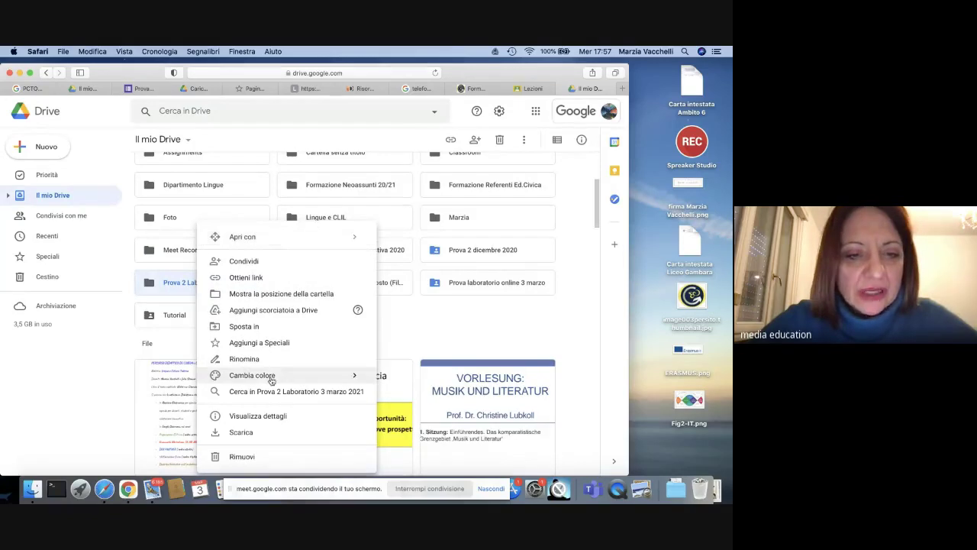
mouse_move(263, 382)
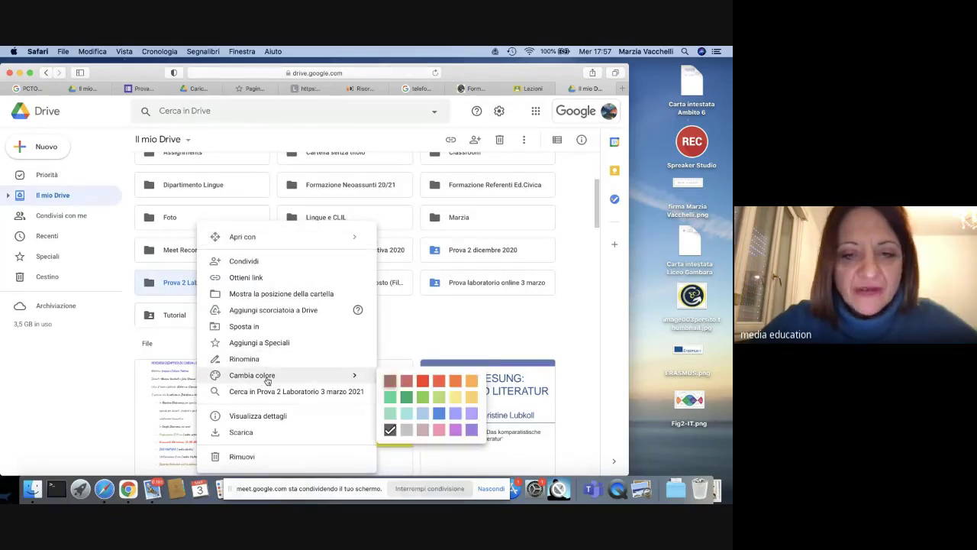
click(426, 388)
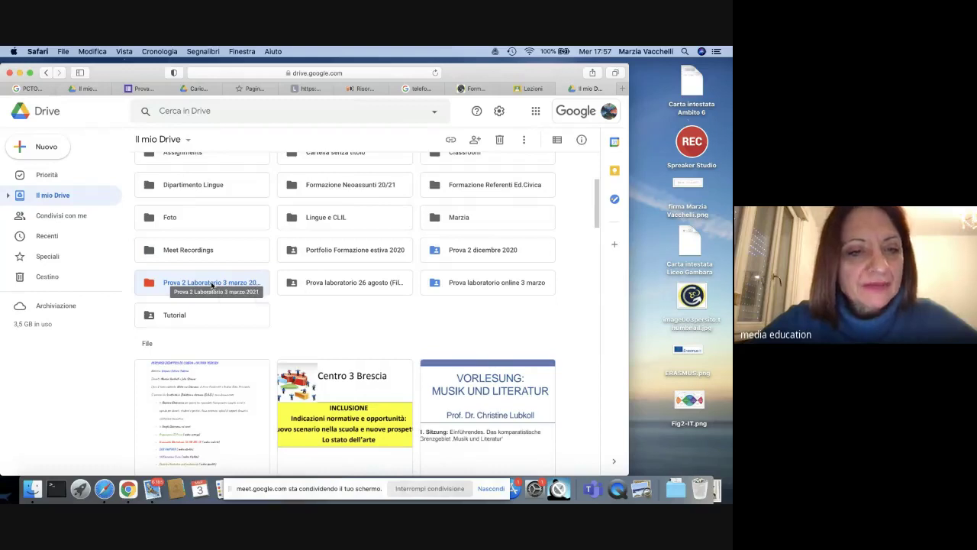
double_click(212, 283)
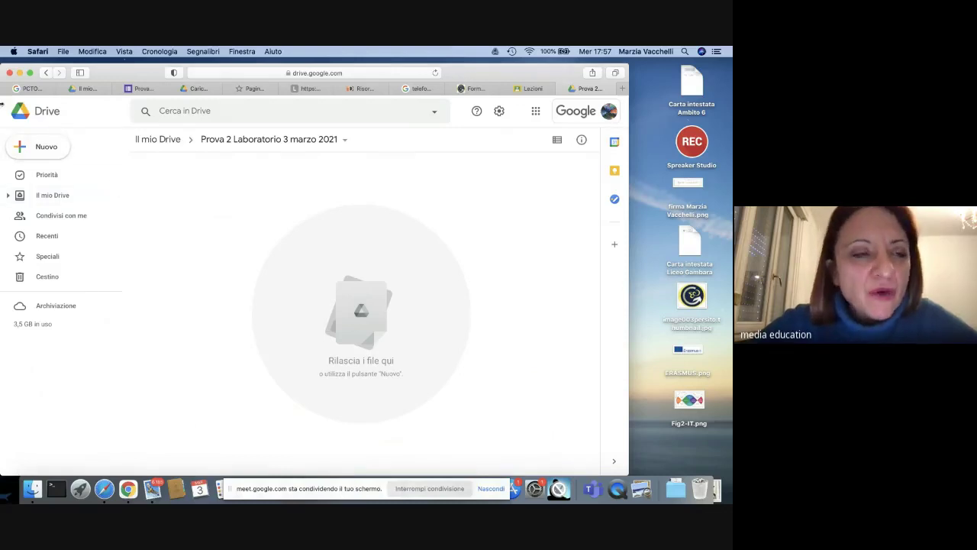
Step: Add a subfolder named 'Sottocartella' inside the Prova 2 Laboratorio 3 marzo 2021 folder
click(54, 152)
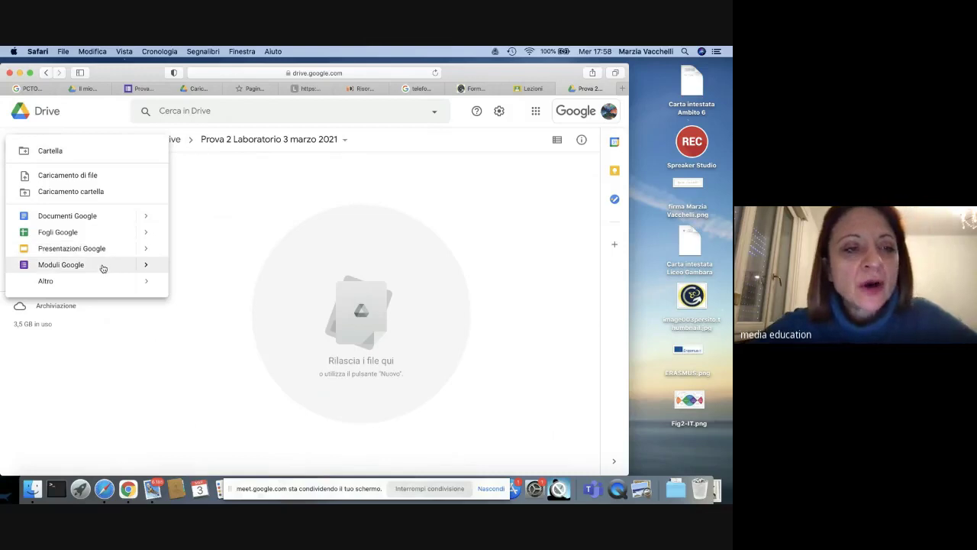
mouse_move(143, 284)
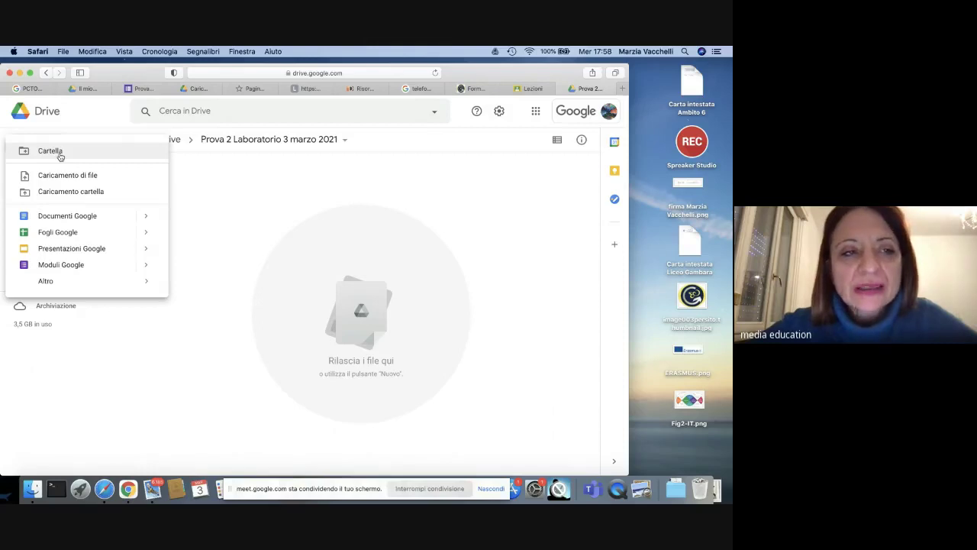
click(60, 154)
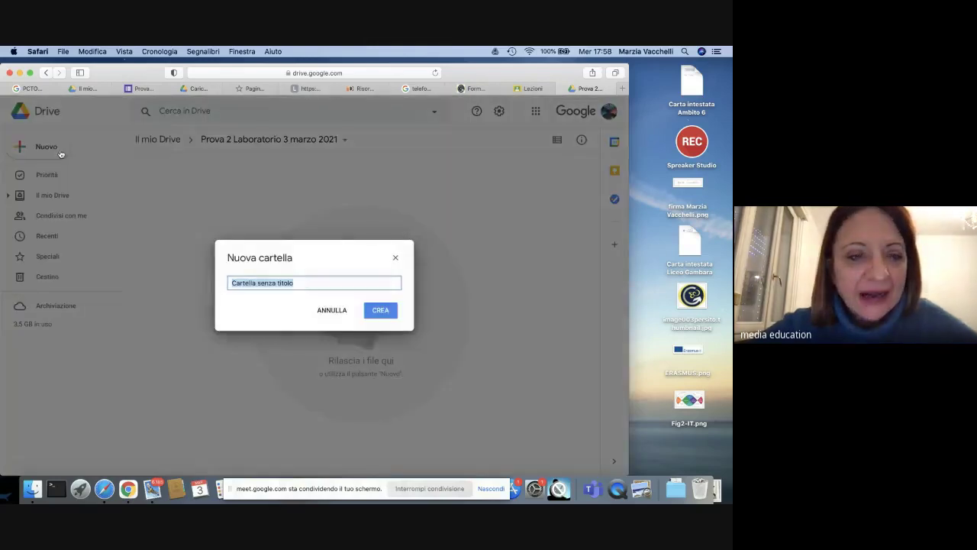
key(BackSpace)
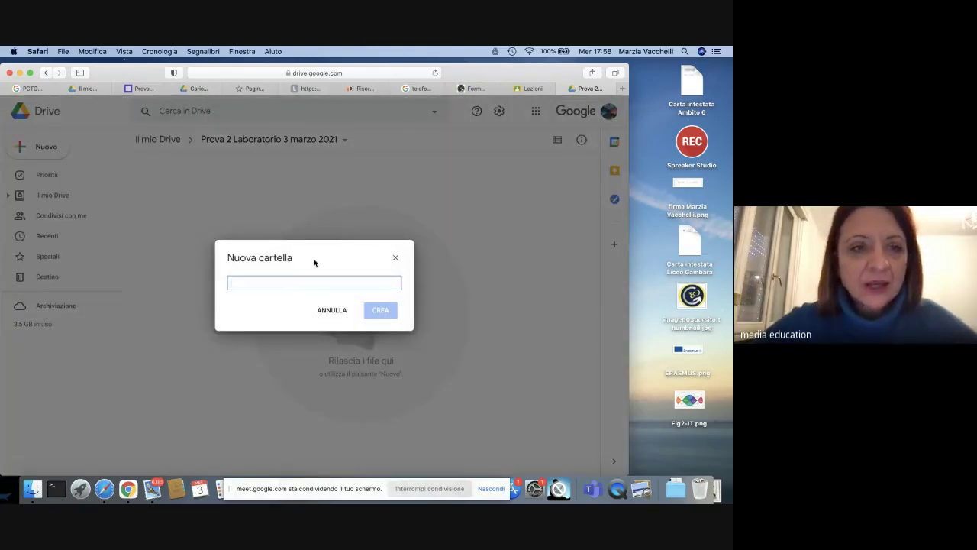
text(So)
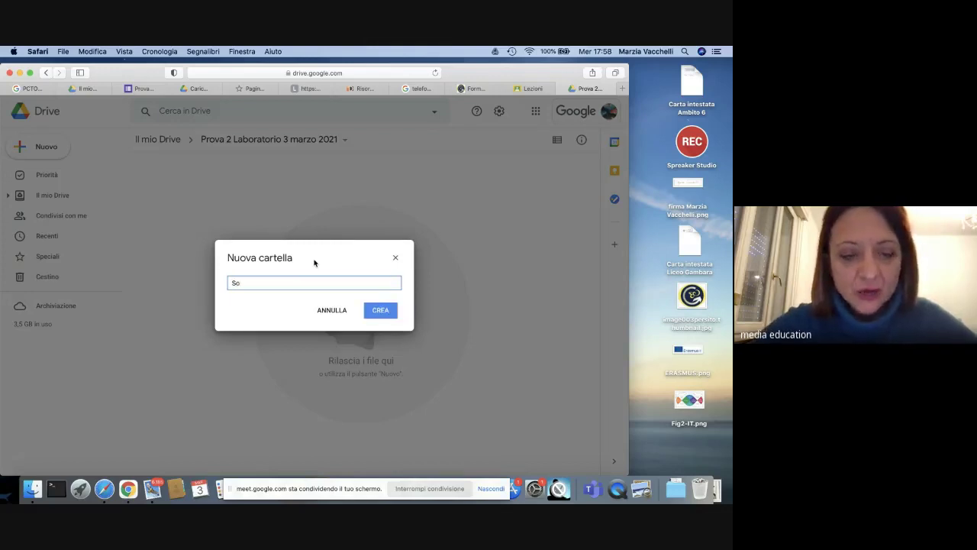
text(ttocartella)
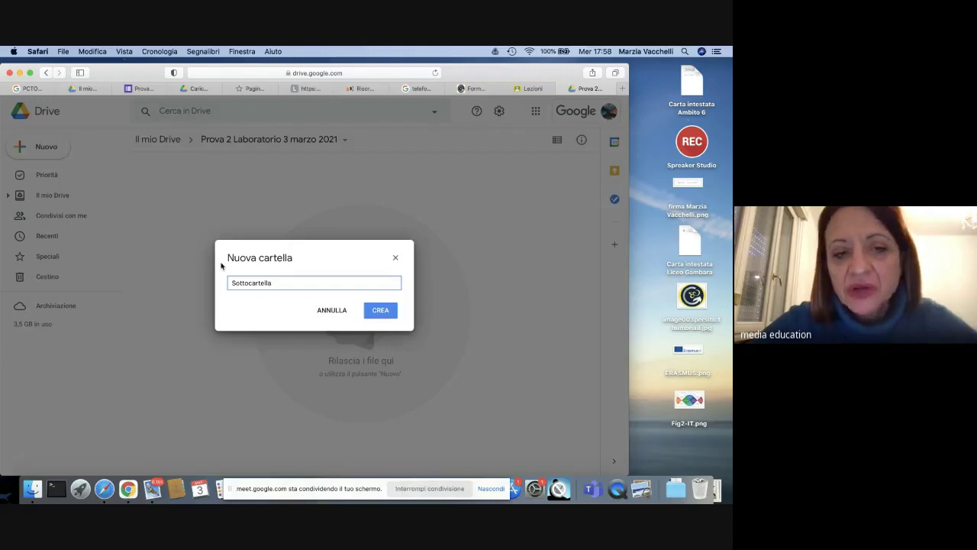
click(381, 313)
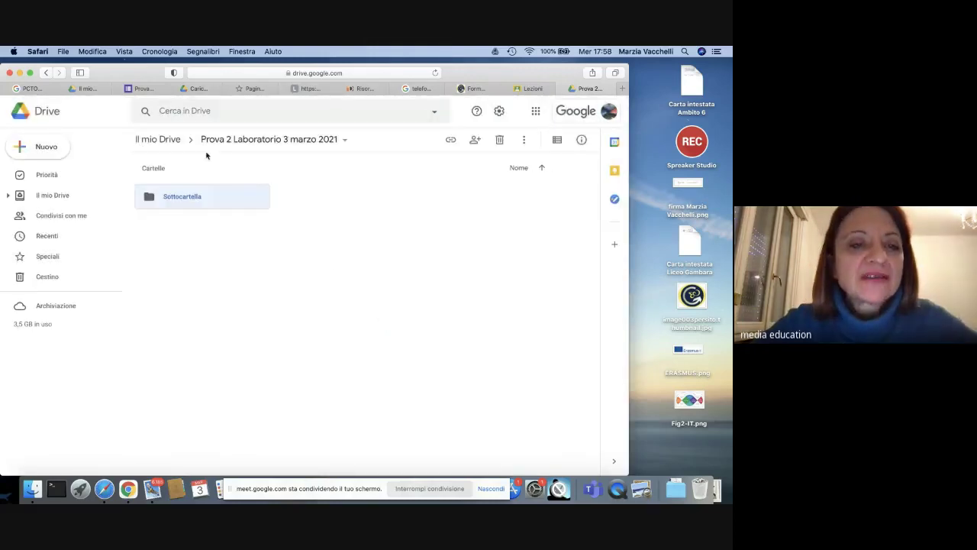
Step: Rename the 'Sottocartella' subfolder to 'Sottocartella 1'
right_click(216, 202)
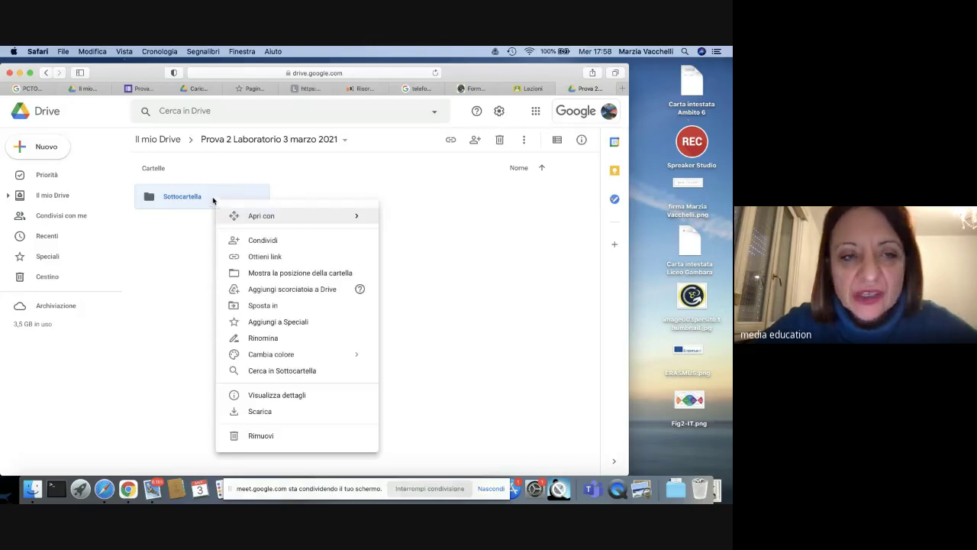
click(273, 344)
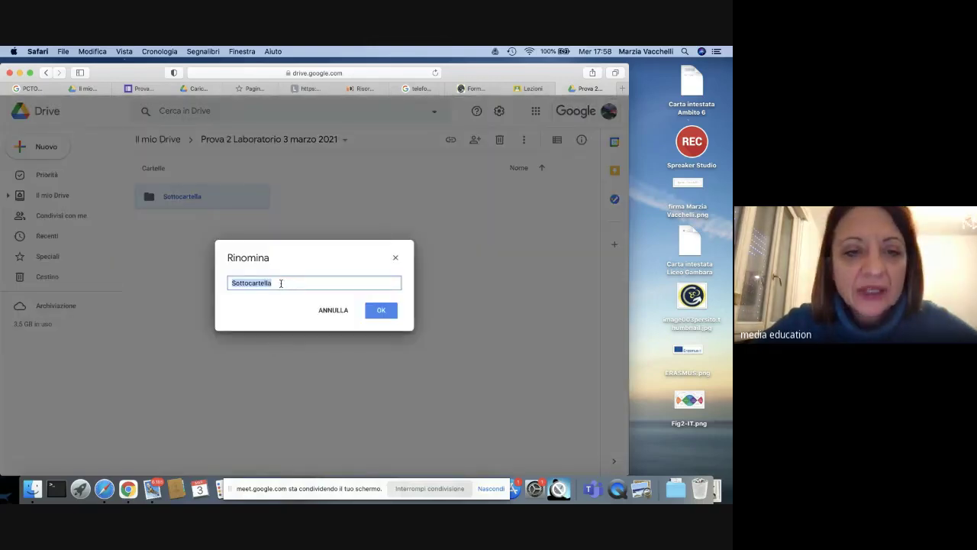
click(280, 284)
text(1)
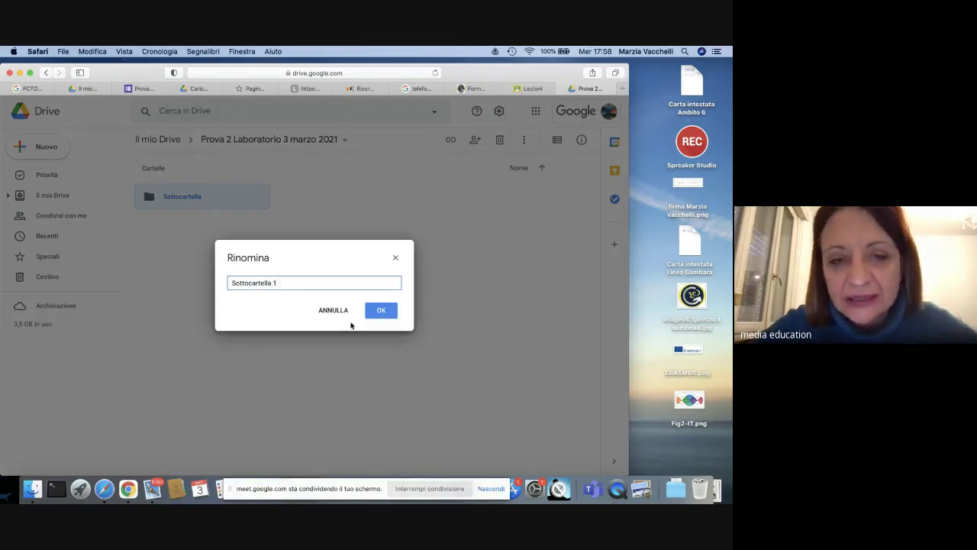
click(381, 310)
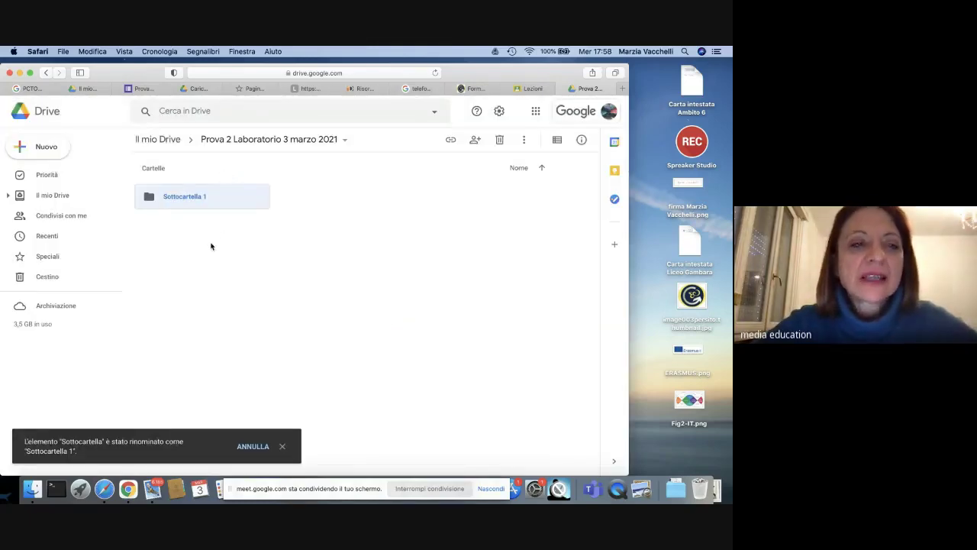
click(52, 155)
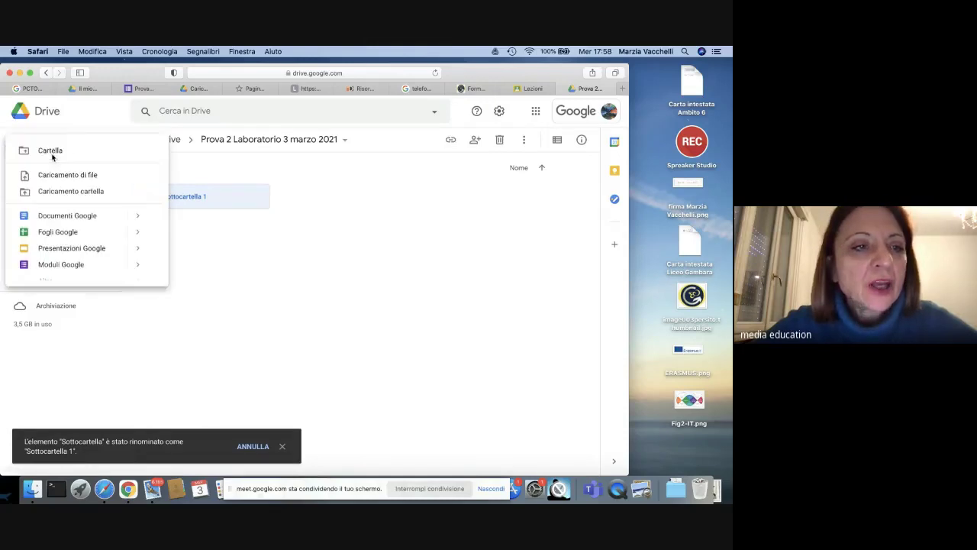
Step: Upload the PDF 'Link - La SIREM per la didattica a distanza ai tempi del COVID-19' into this folder
click(83, 180)
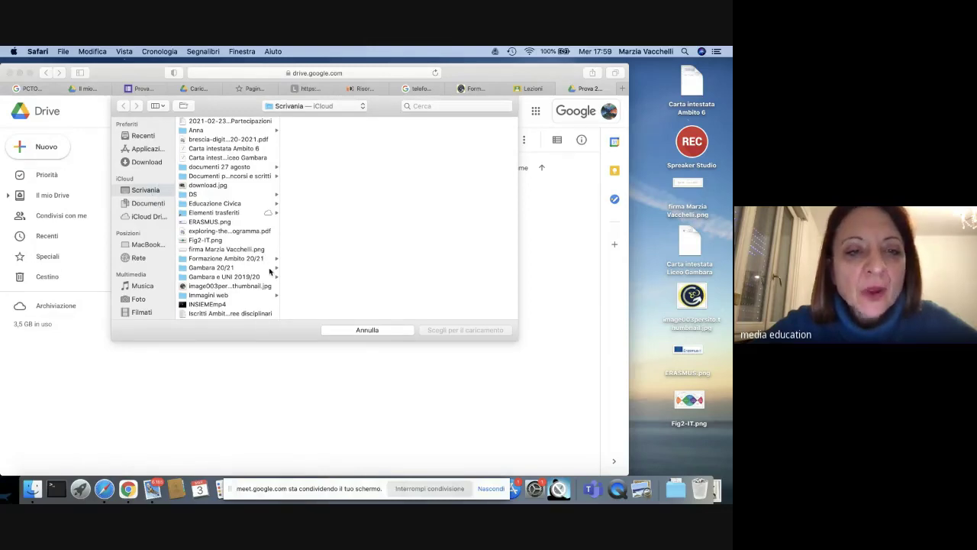
scroll(243, 245, down, 2)
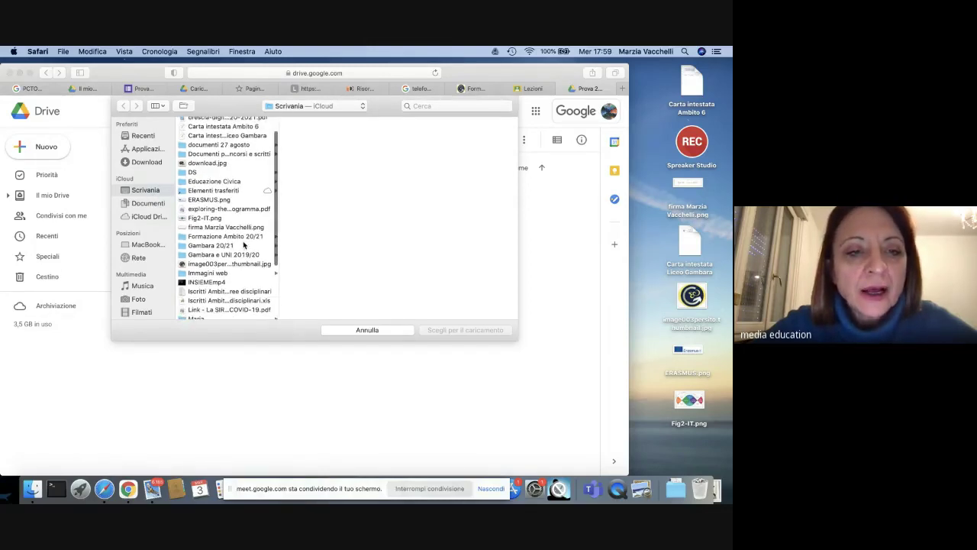
scroll(243, 244, down, 6)
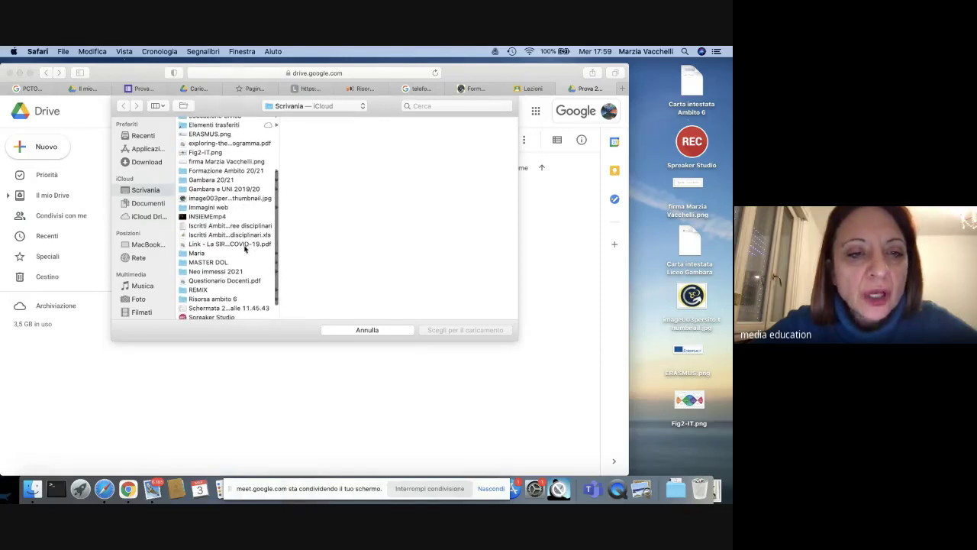
click(229, 244)
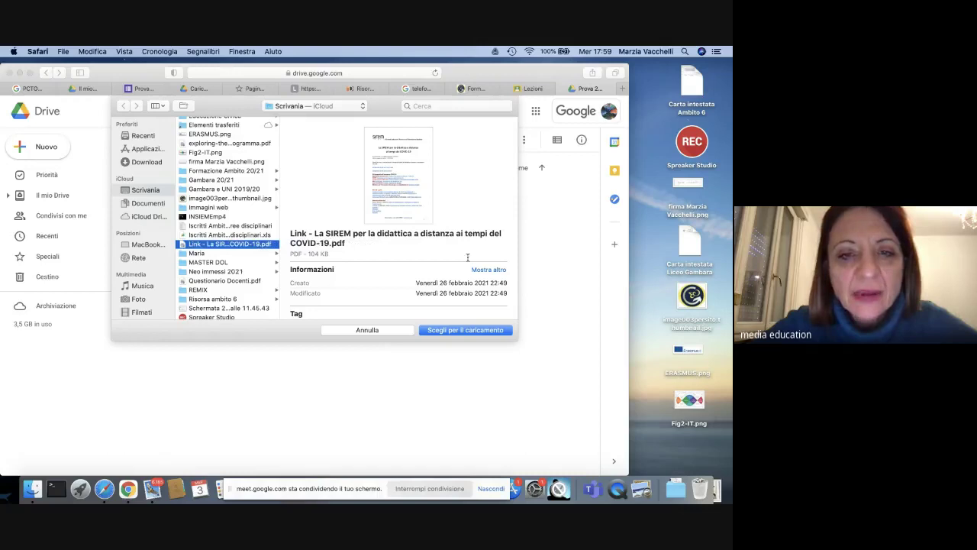
click(466, 333)
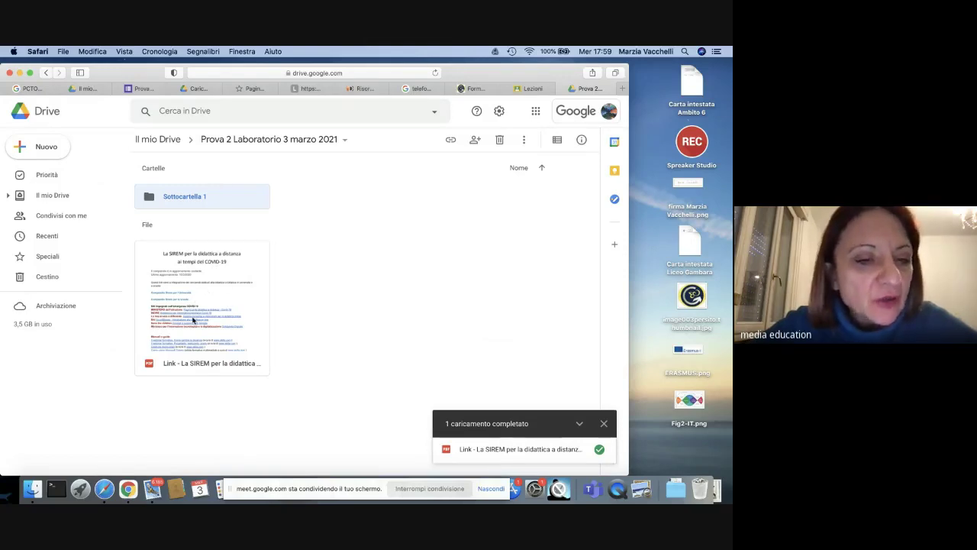
Step: Move the SIREM PDF into Sottocartella 1, rename that folder 'SIREM', and open it
drag(192, 321, 167, 189)
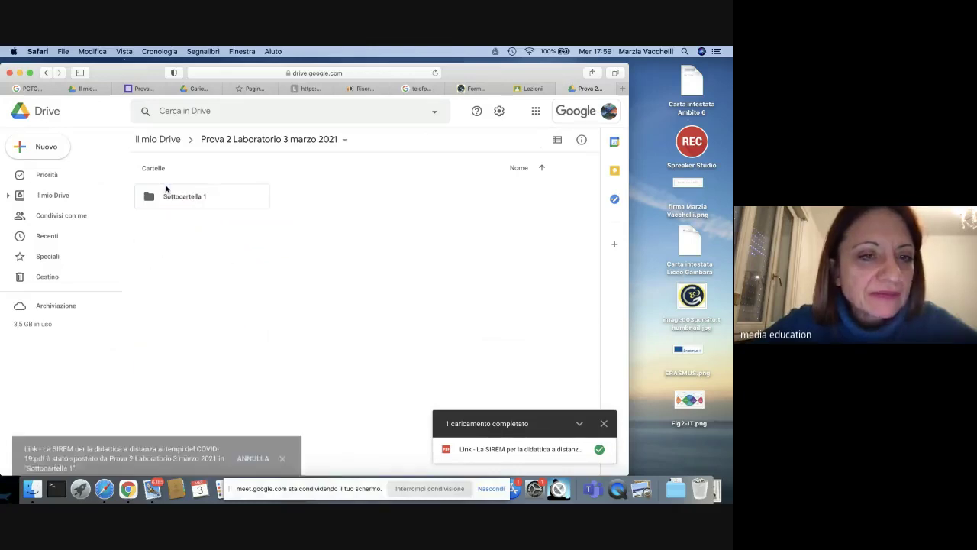
click(200, 203)
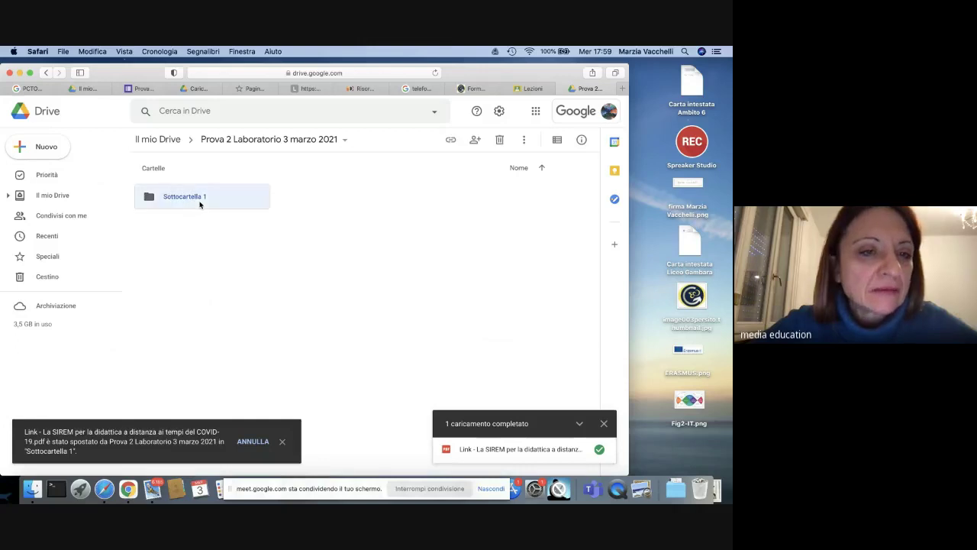
right_click(202, 201)
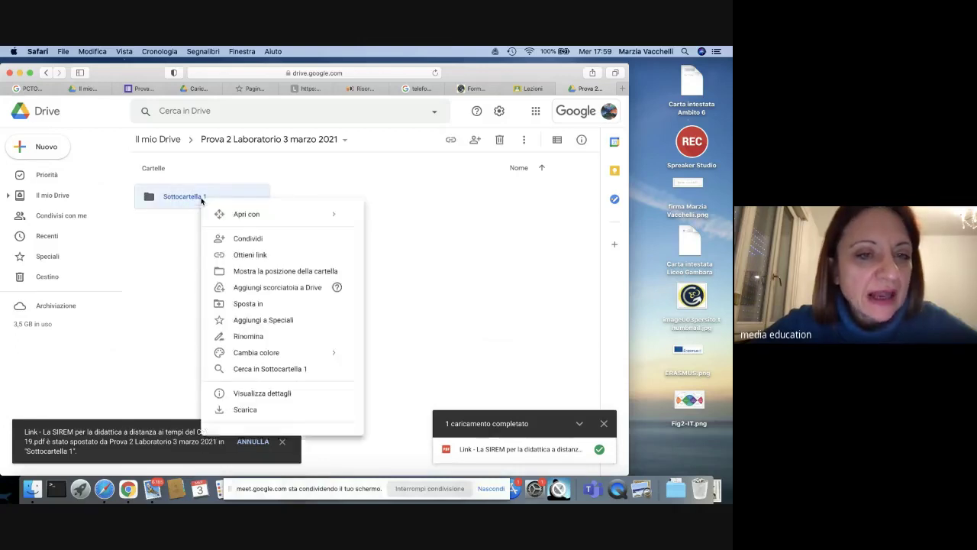
click(258, 337)
key(BackSpace)
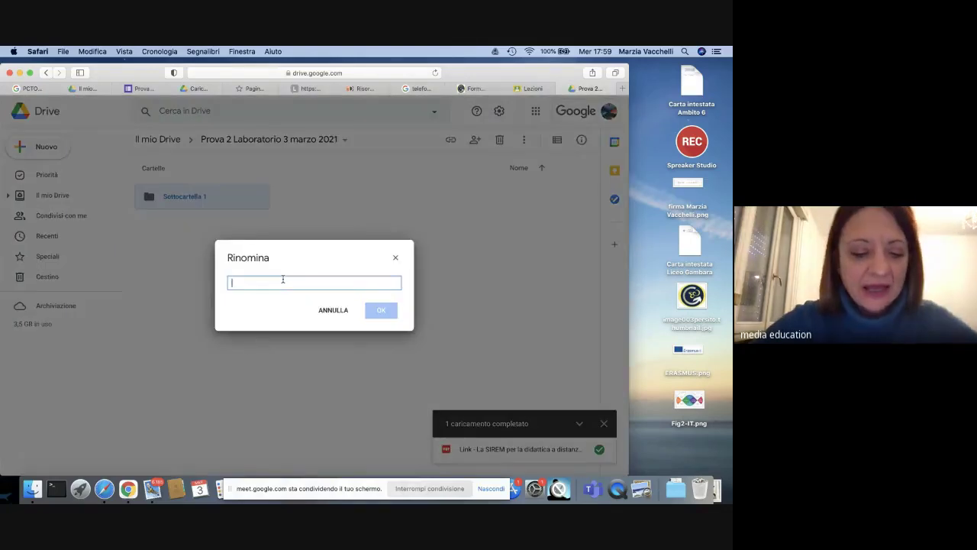
text(SIREM)
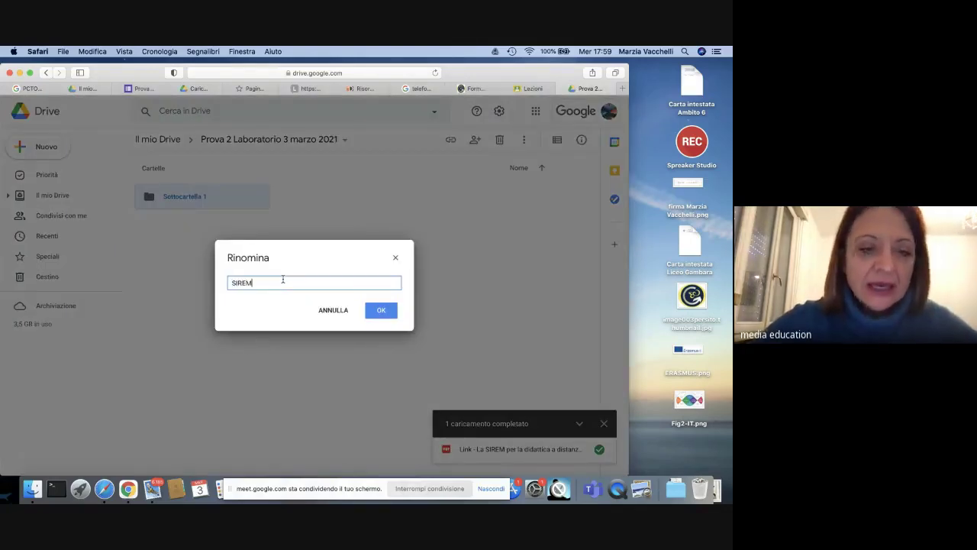
click(380, 310)
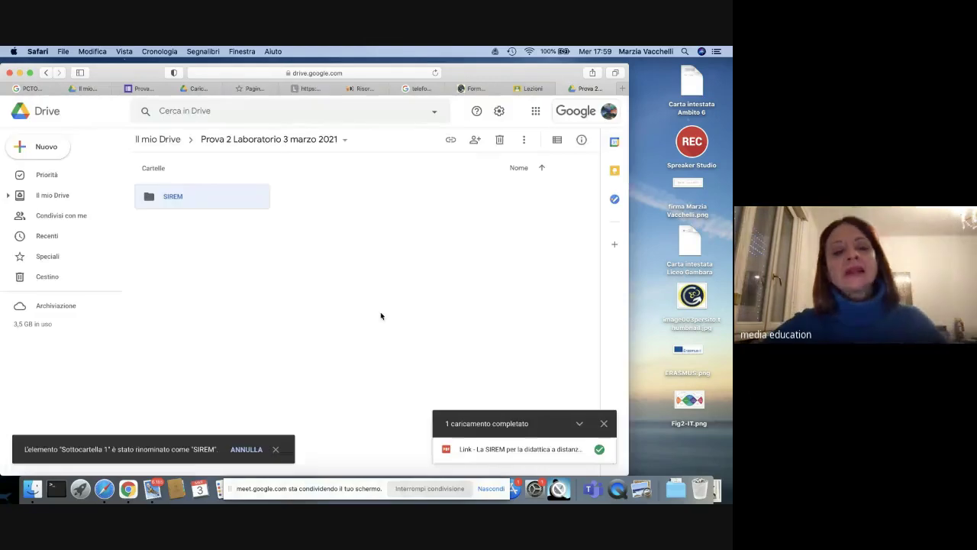
double_click(186, 202)
click(204, 253)
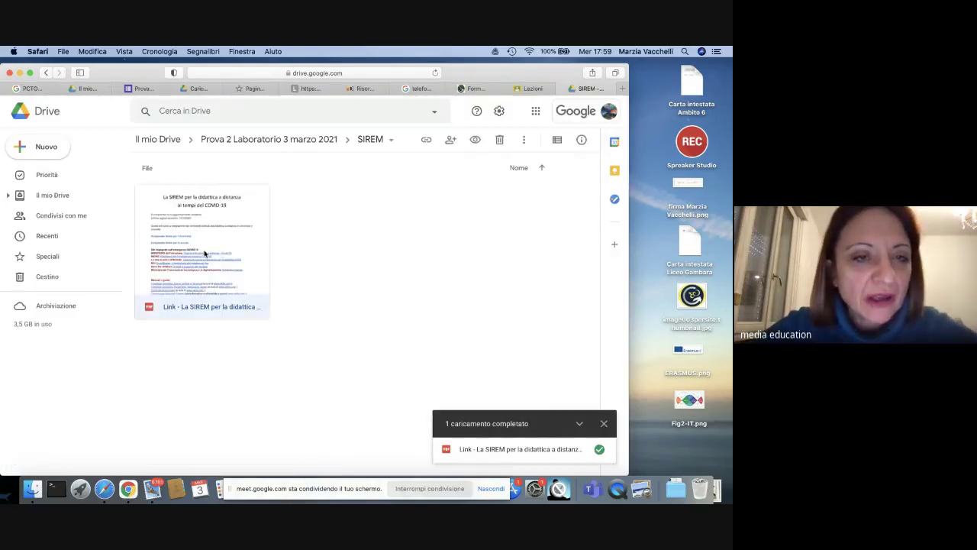
double_click(204, 252)
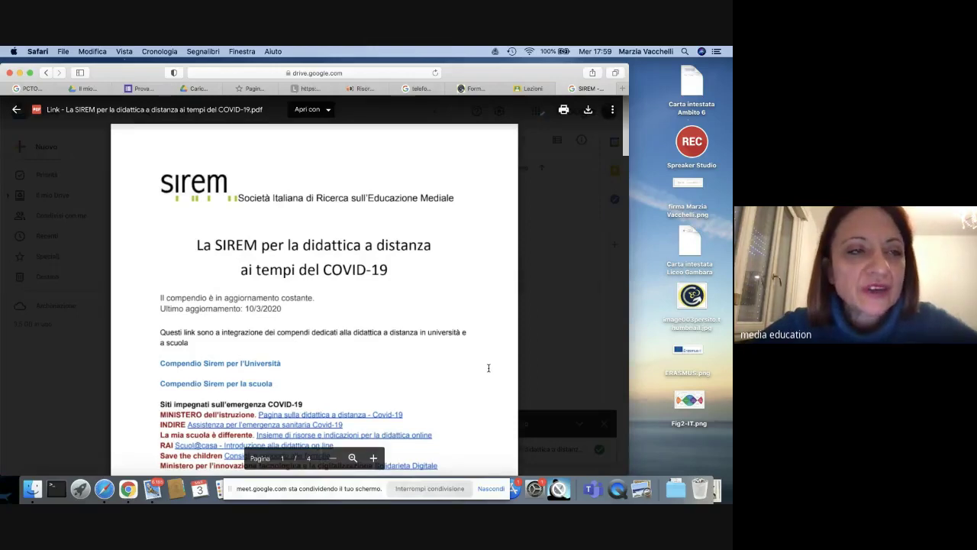
scroll(489, 368, down, 5)
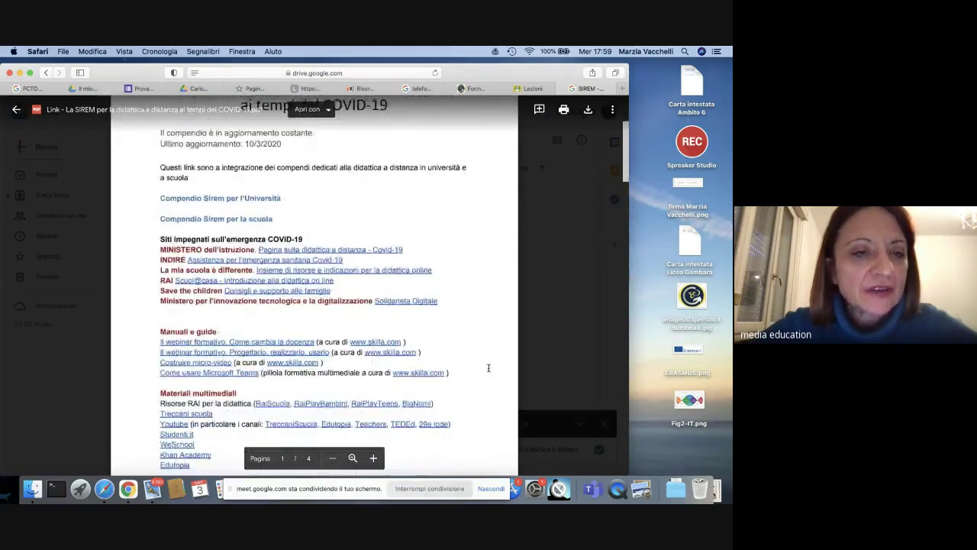
scroll(488, 368, down, 2)
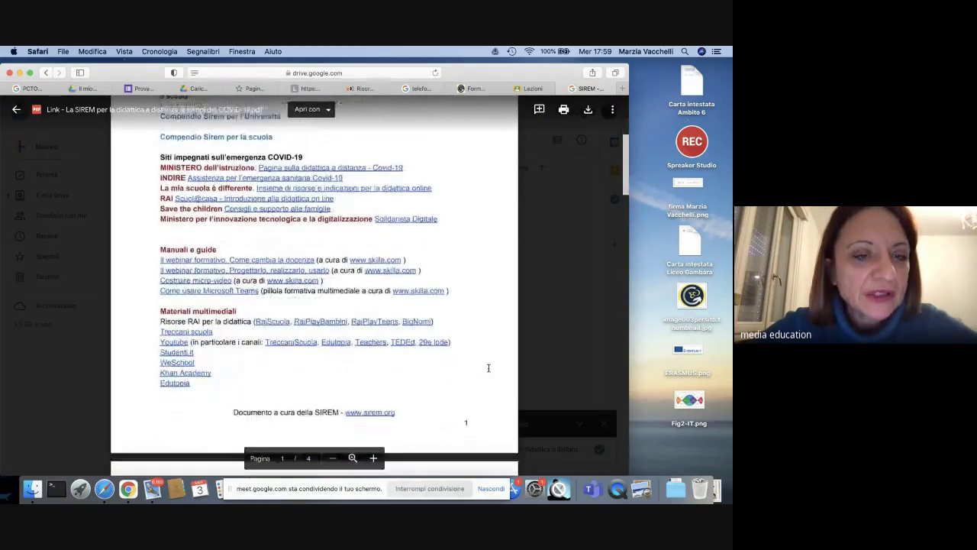
scroll(488, 367, up, 3)
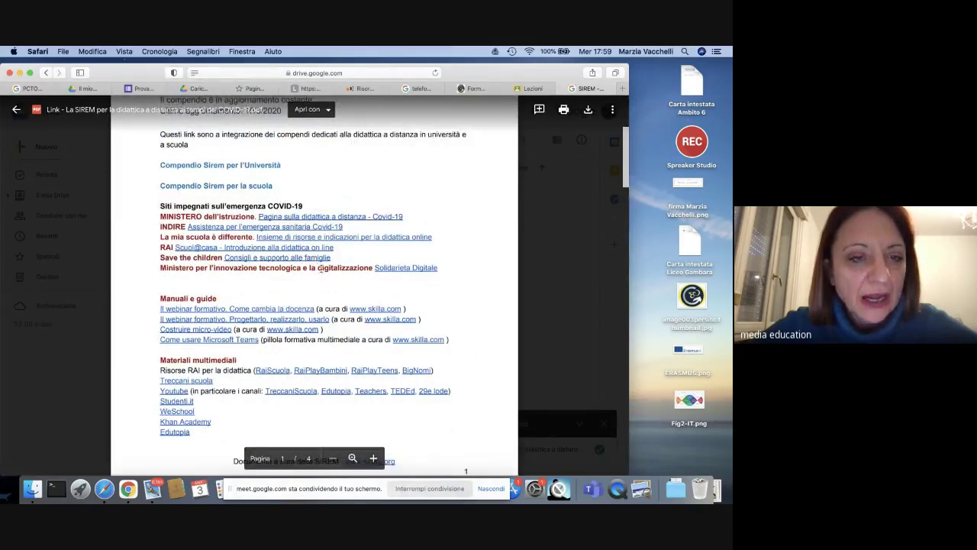
scroll(321, 271, down, 10)
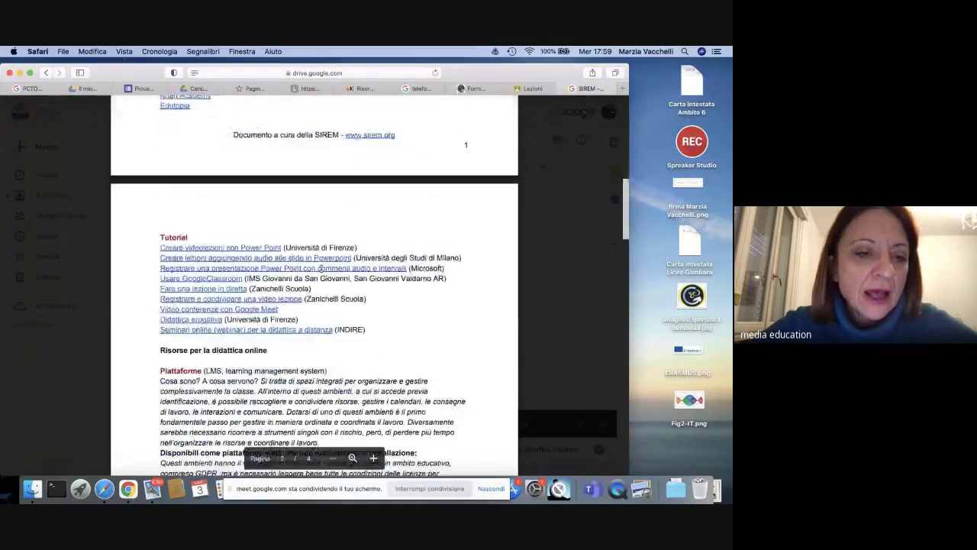
scroll(320, 269, down, 15)
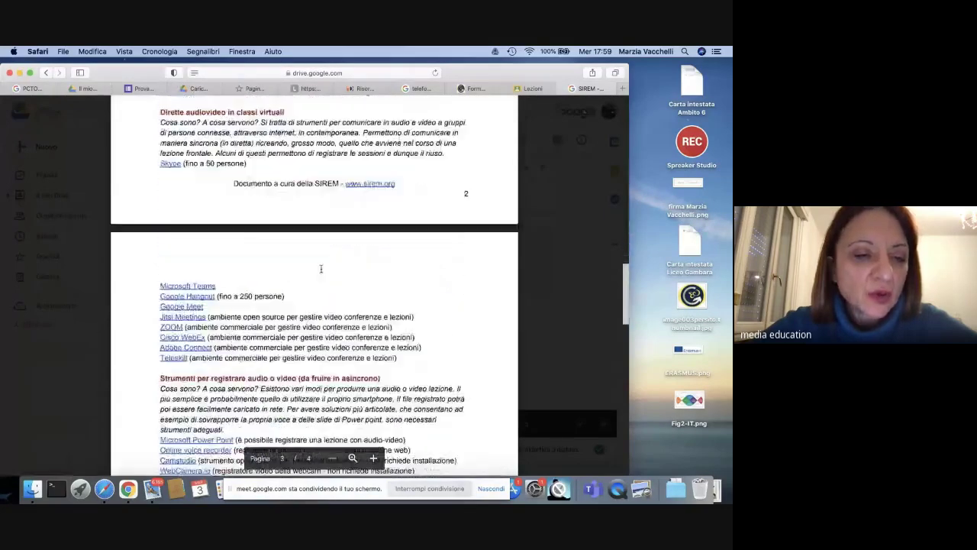
scroll(320, 269, down, 6)
scroll(321, 268, down, 15)
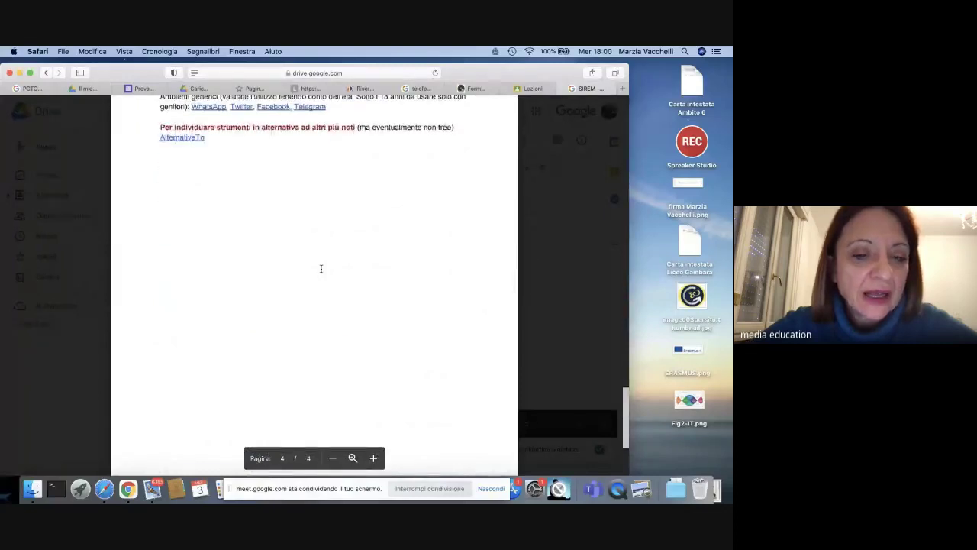
scroll(321, 268, up, 20)
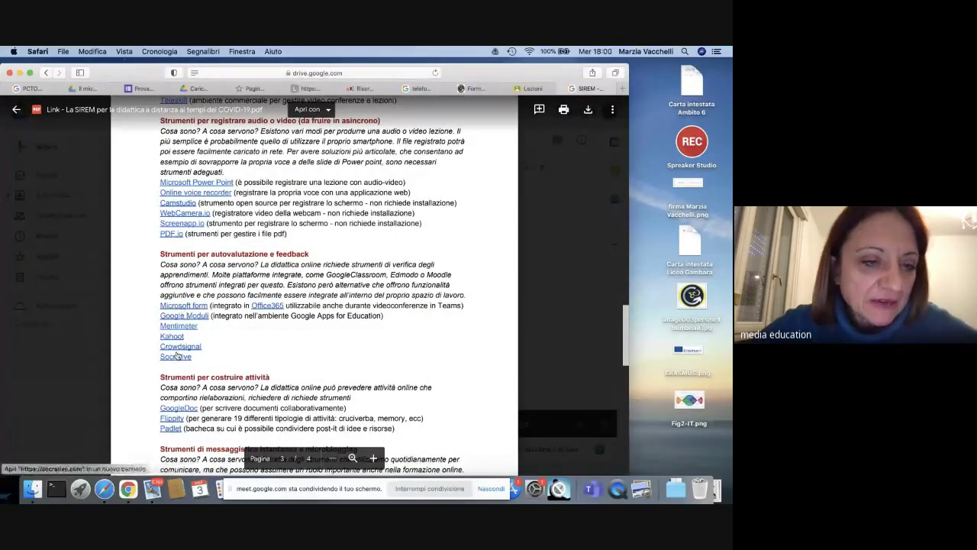
scroll(195, 349, up, 10)
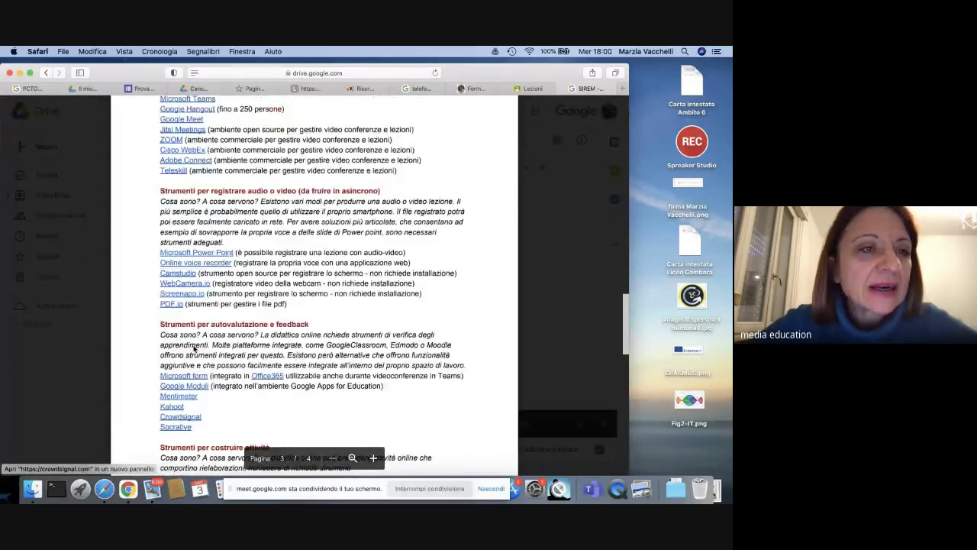
click(17, 111)
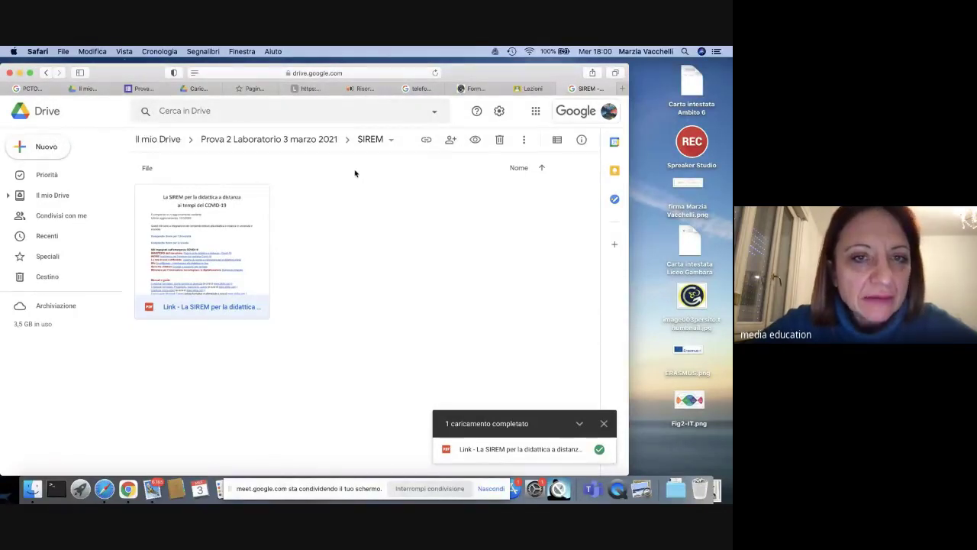
Step: From the Prova 2 Laboratorio 3 marzo 2021 folder, create a new blank Google Docs document
click(247, 142)
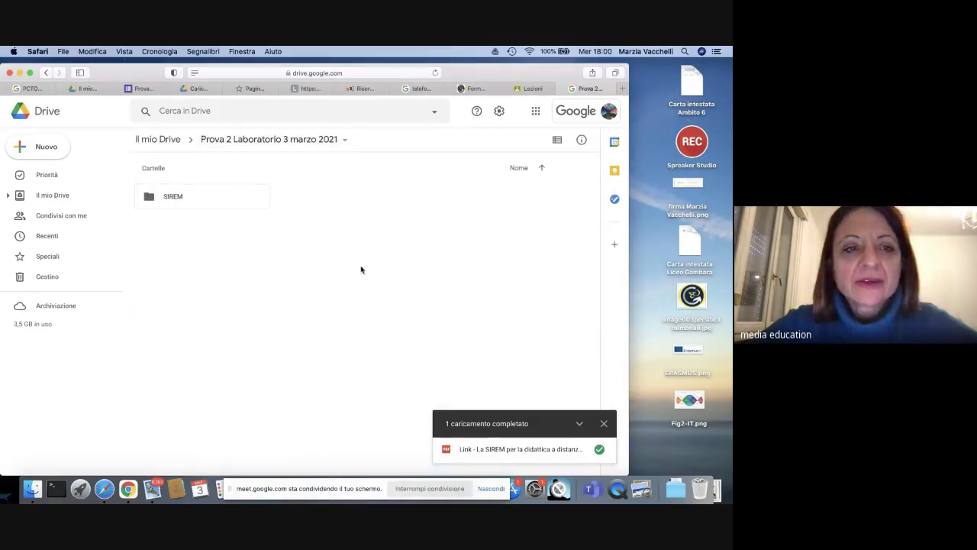
click(39, 155)
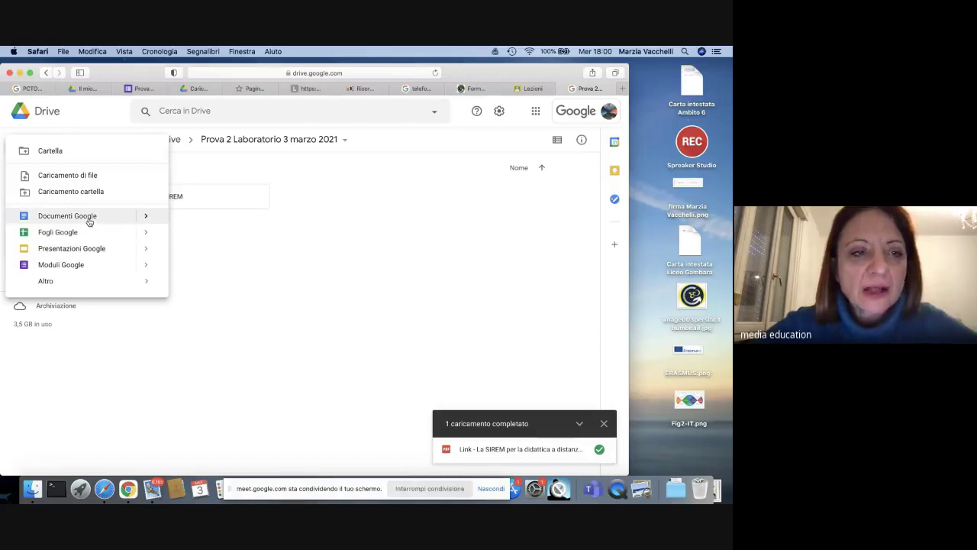
mouse_move(146, 216)
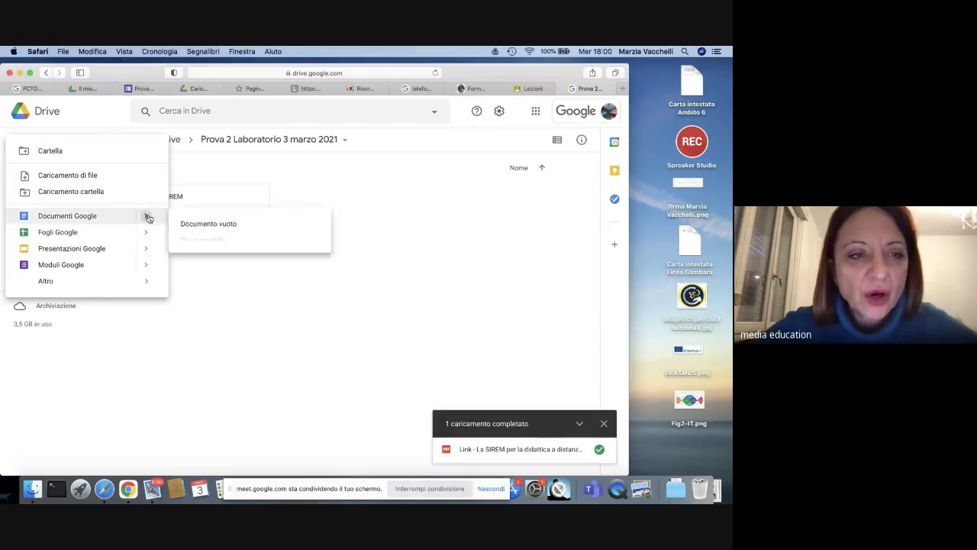
click(216, 226)
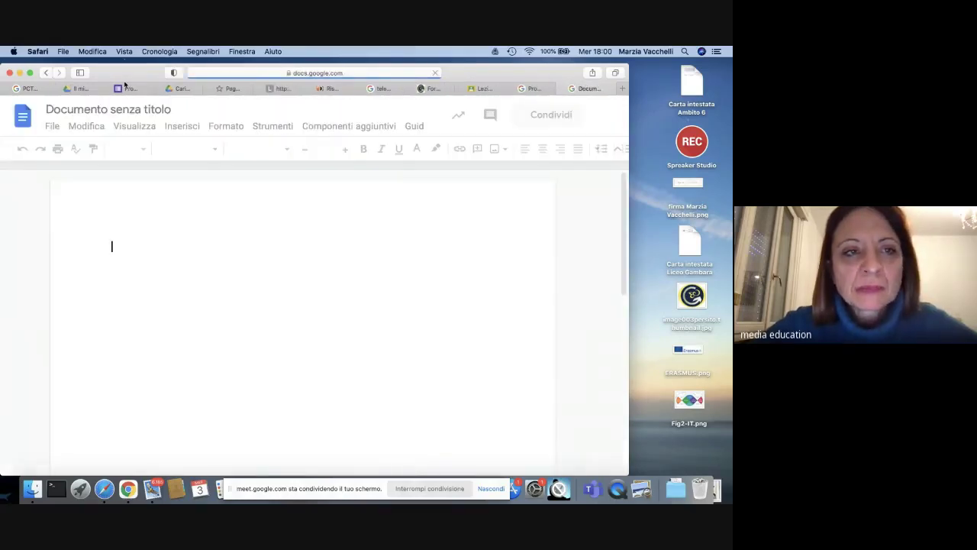
Step: Clear the untitled document's title and start sharing it, triggering the name-before-sharing prompt
click(150, 110)
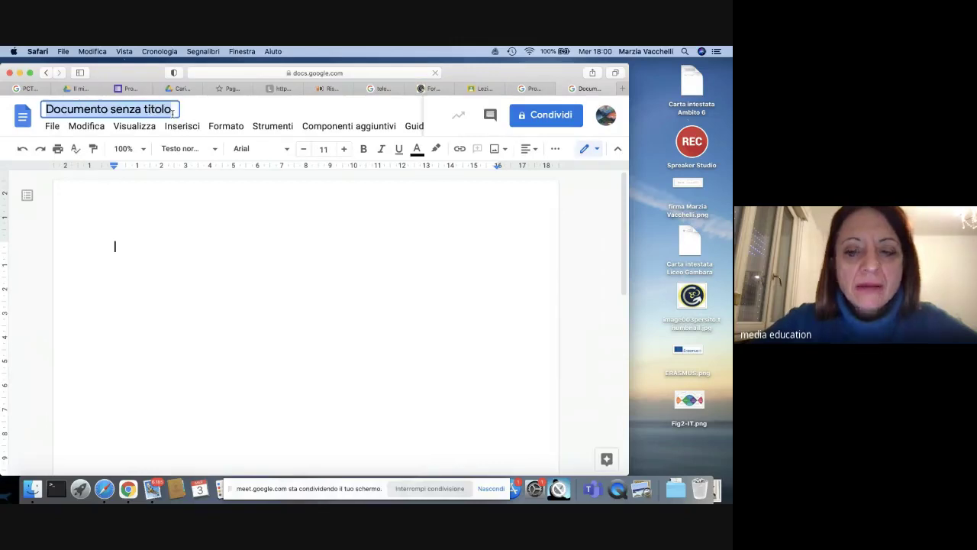
click(174, 112)
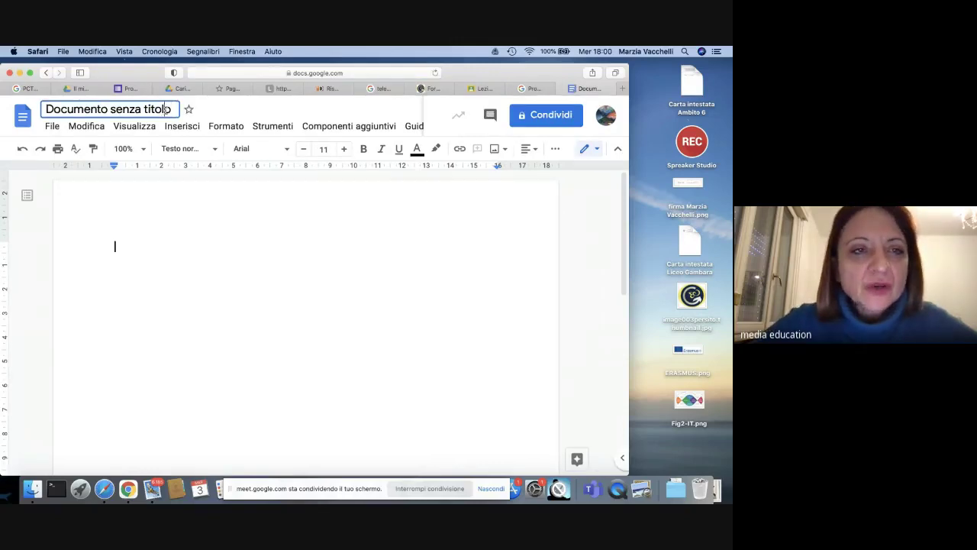
drag(177, 113, 28, 111)
key(BackSpace)
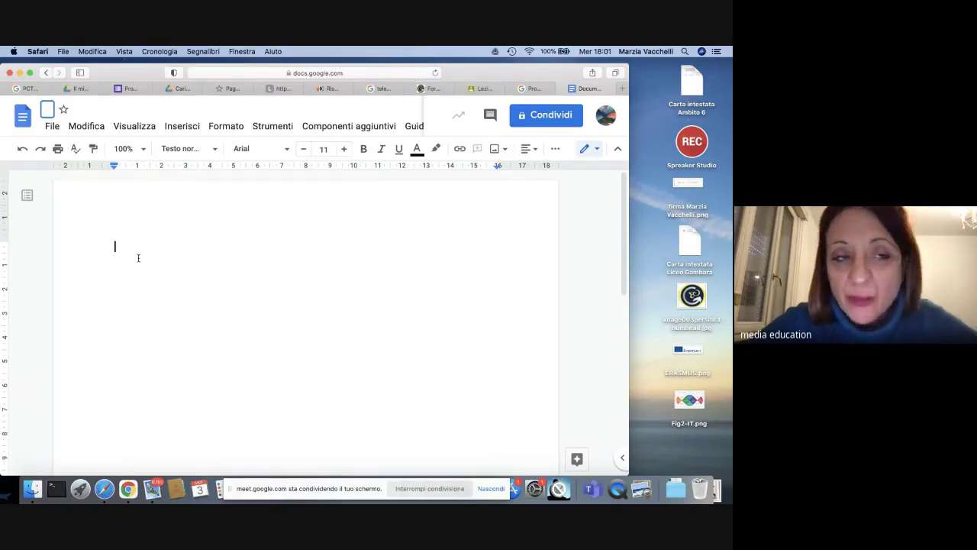
click(546, 118)
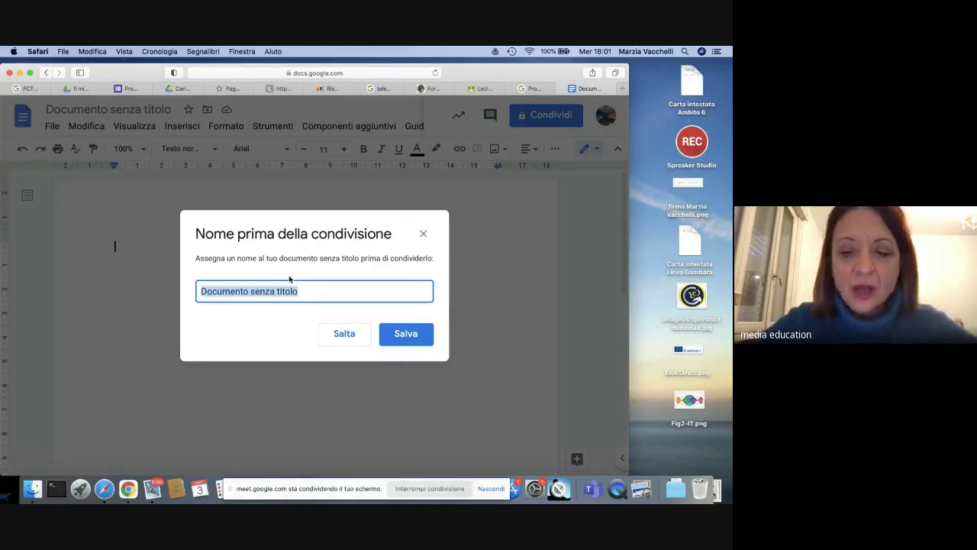
Step: Name the document 'Fotografie da caricare nel sito' and save the title
key(BackSpace)
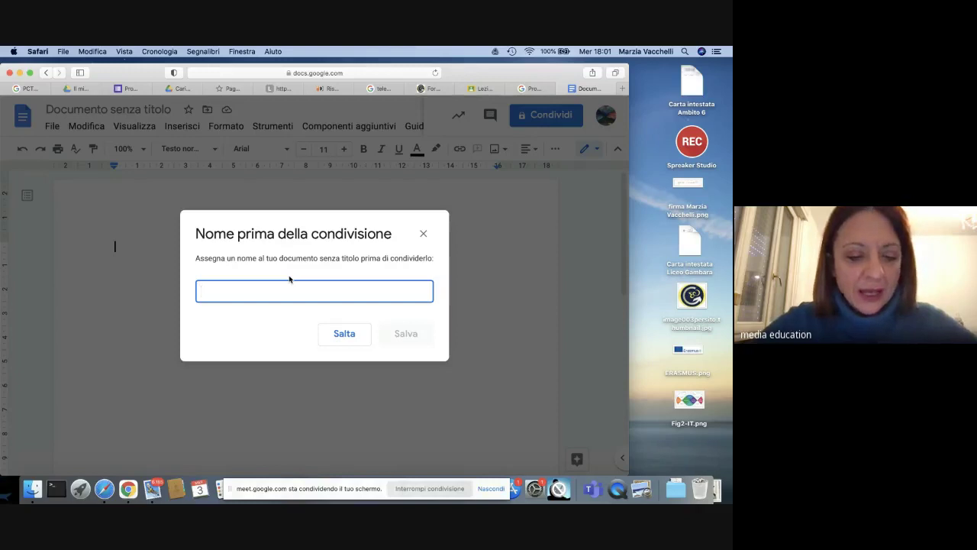
text(Fotografie)
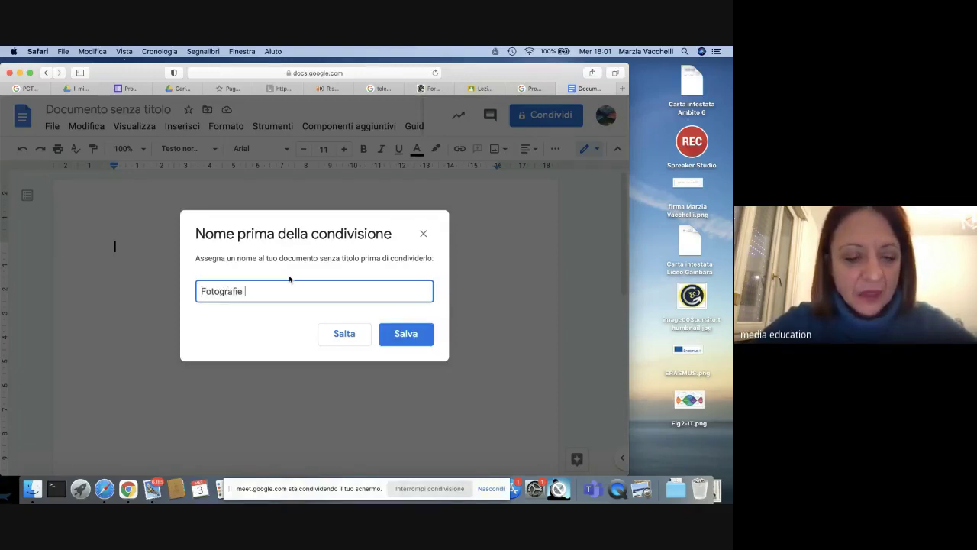
text( da caricare )
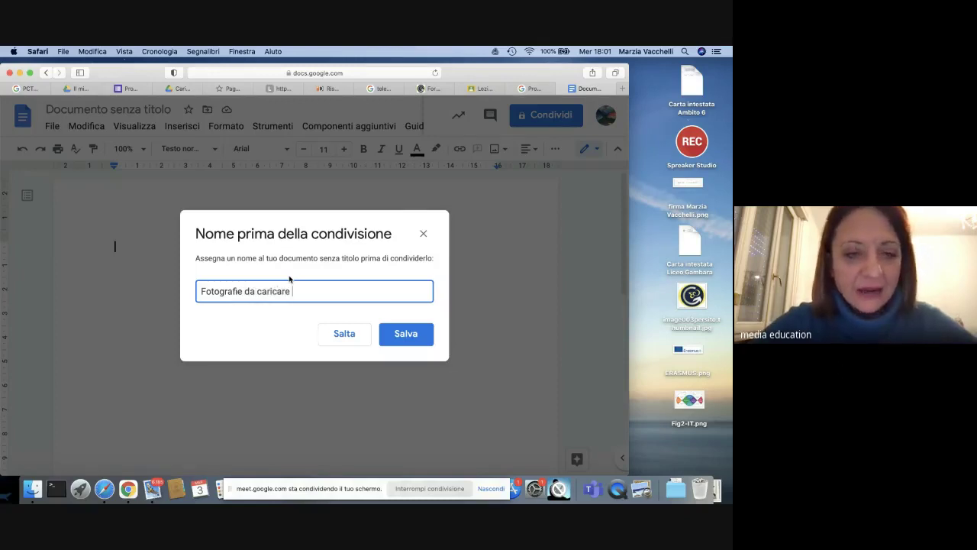
text(nel sito)
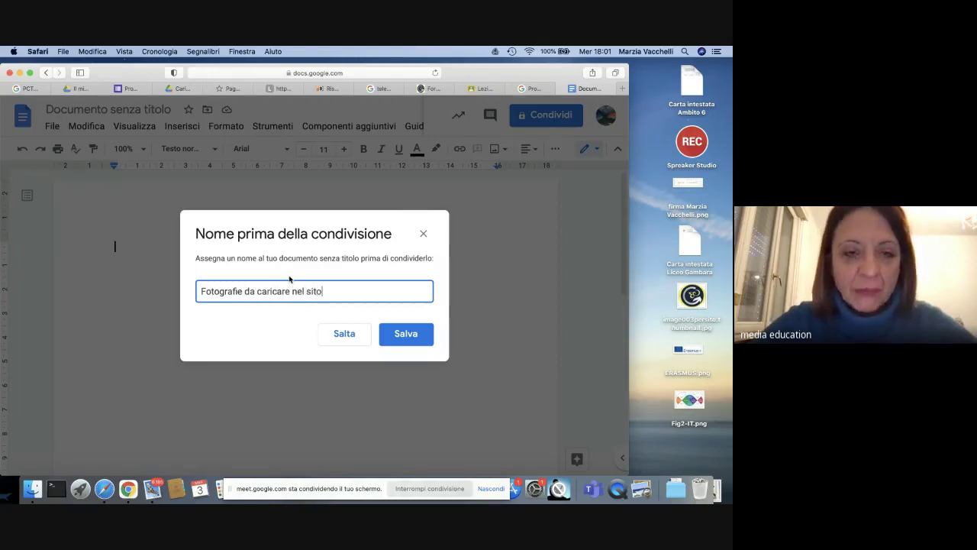
click(405, 334)
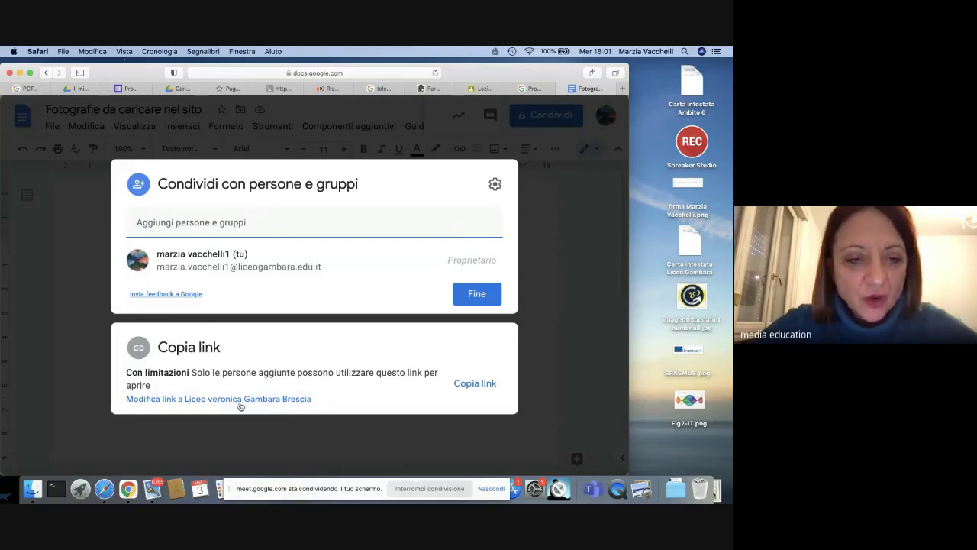
Step: Set link sharing so anyone with the link has Editor access
click(236, 398)
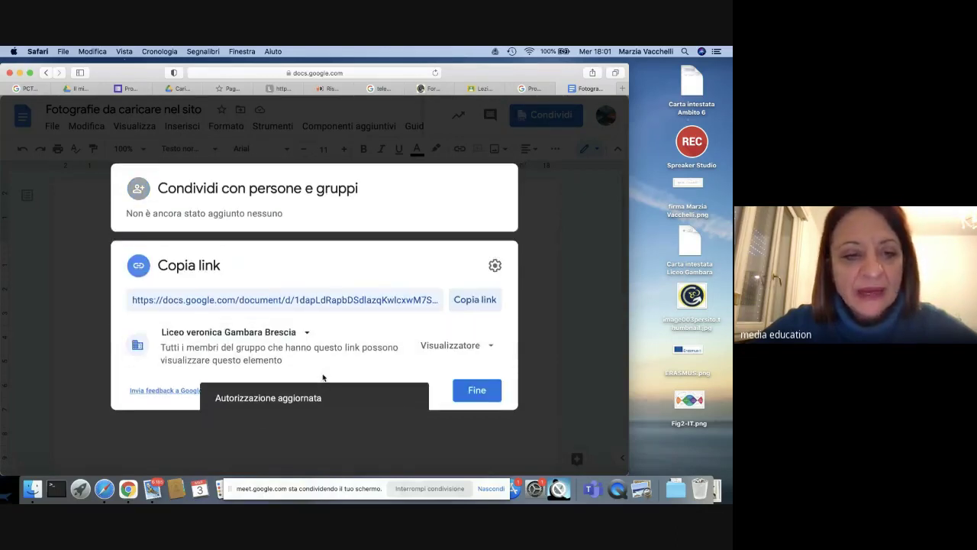
click(306, 333)
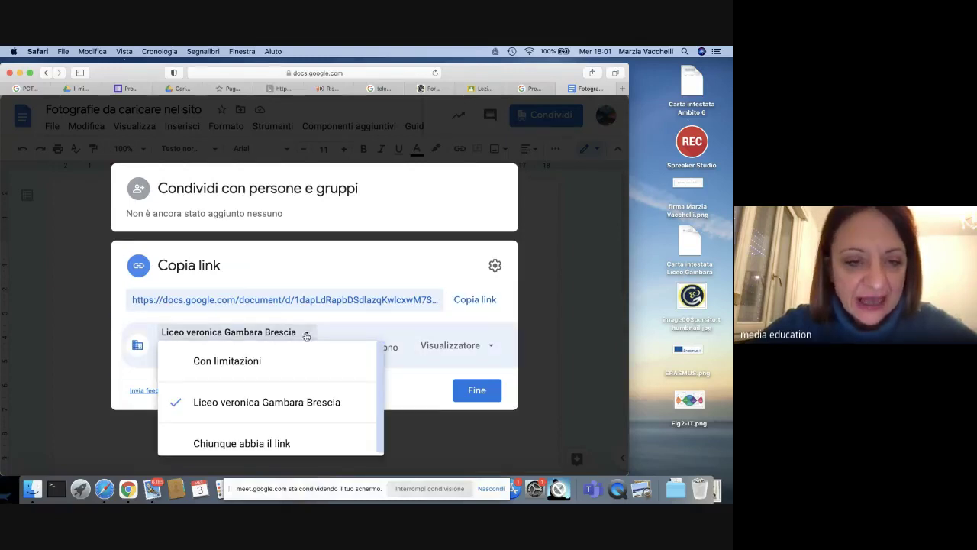
click(278, 443)
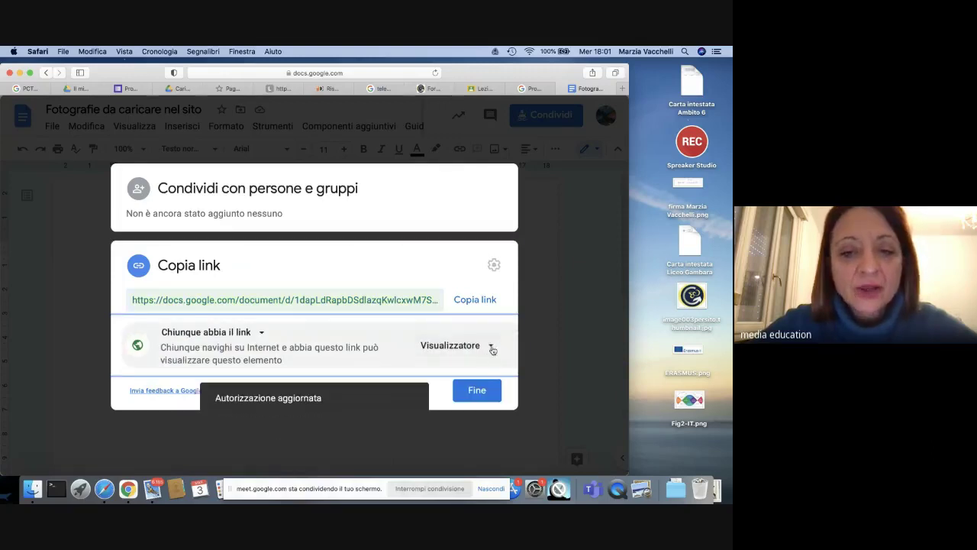
click(492, 347)
click(481, 441)
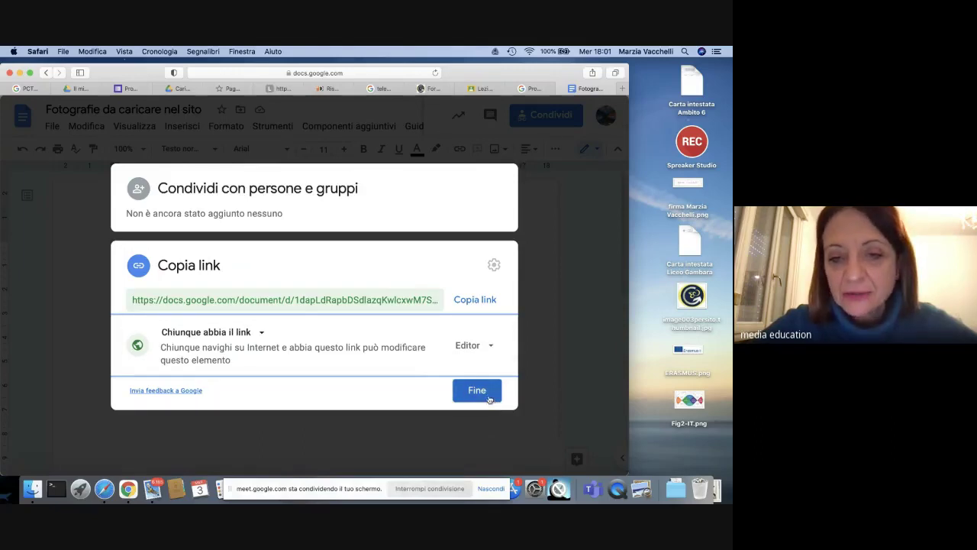
Step: Copy the document's sharing link and close the sharing settings
click(474, 299)
click(491, 395)
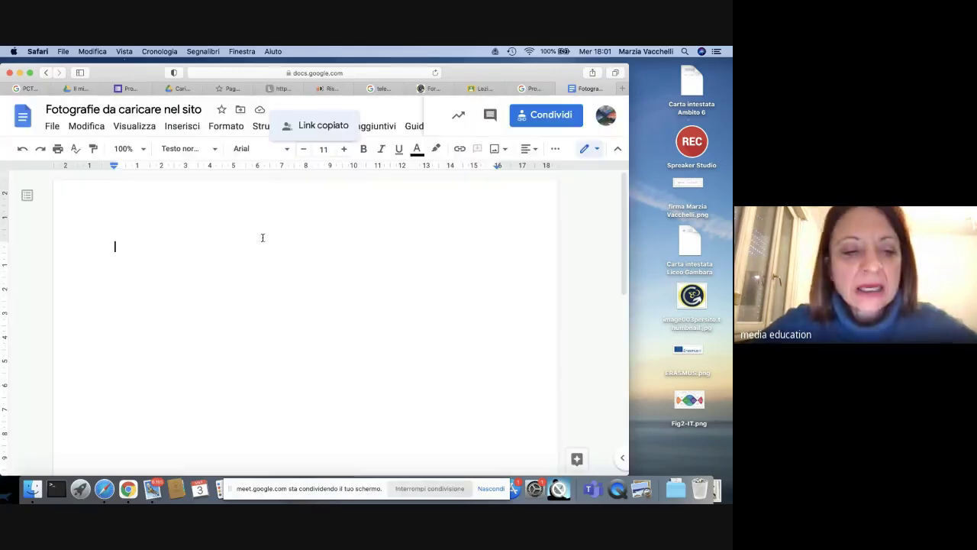
click(131, 493)
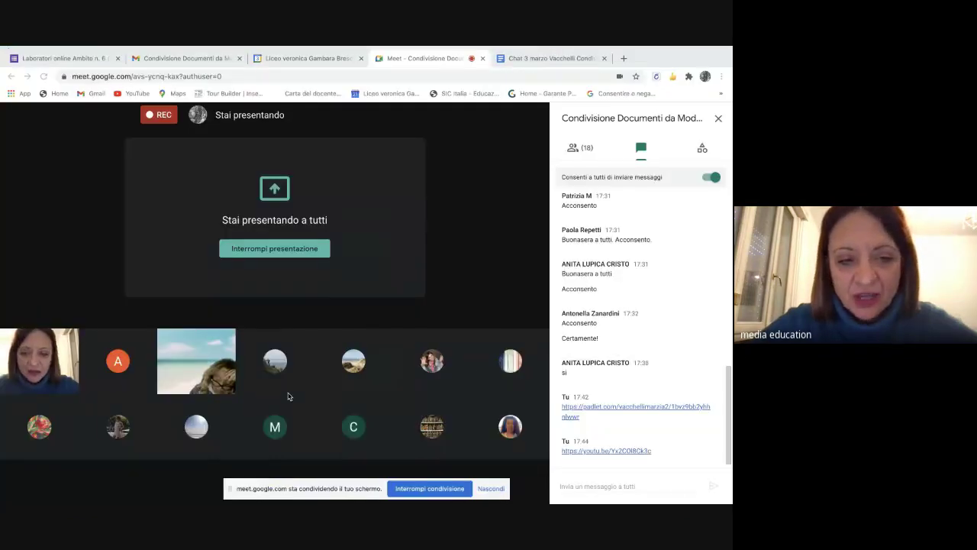
Step: Paste the document's link into the Meet call chat and send it
click(572, 487)
key(Return)
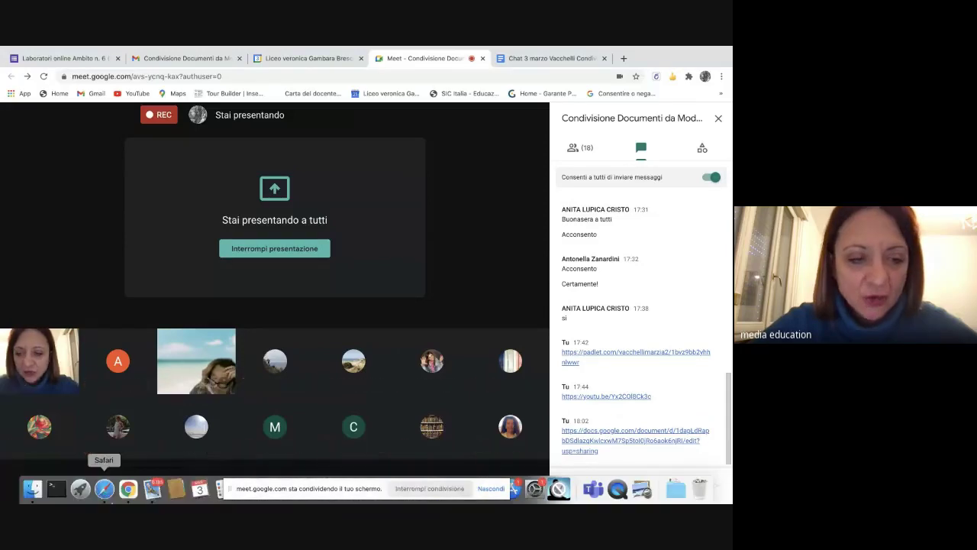
click(104, 488)
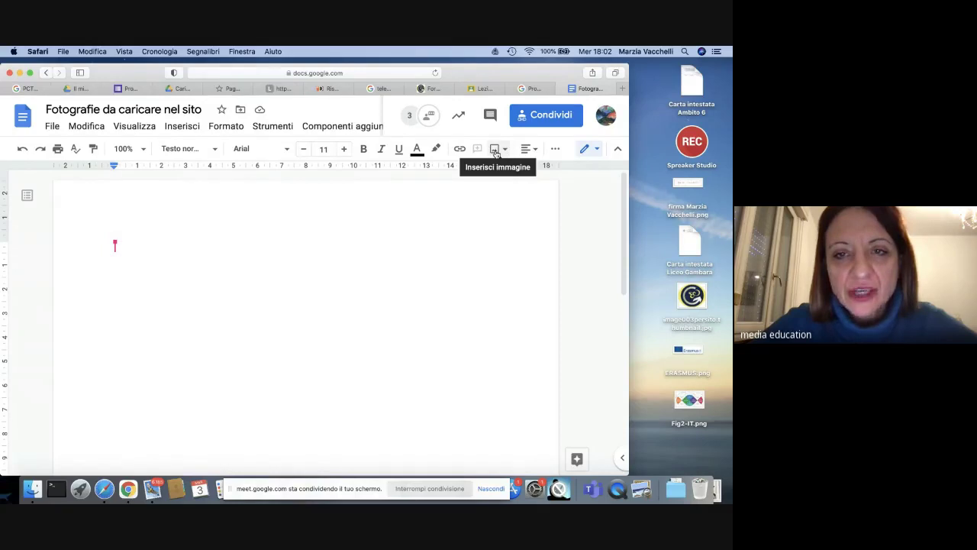
Step: Open the Cerca nel Web image search panel via Inserisci > Immagine
click(496, 149)
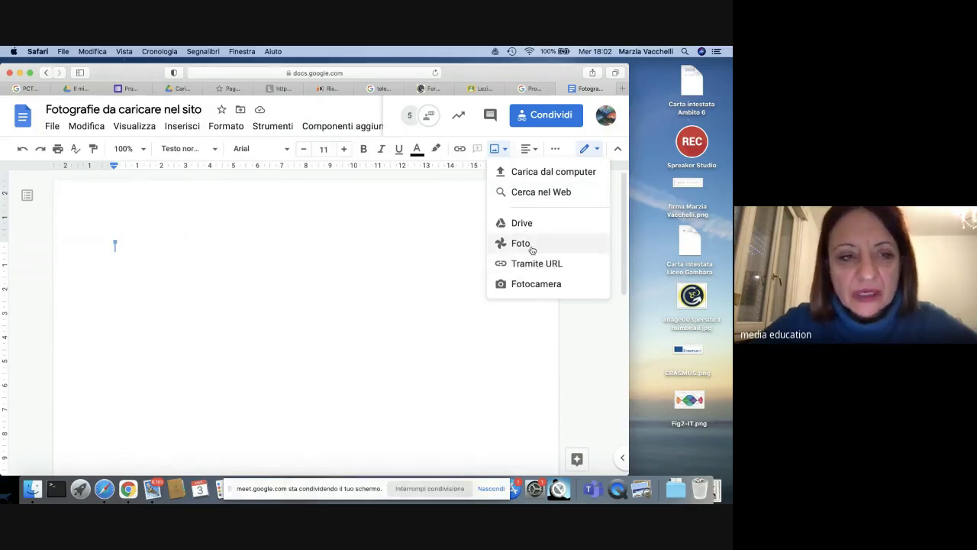
click(176, 129)
mouse_move(202, 158)
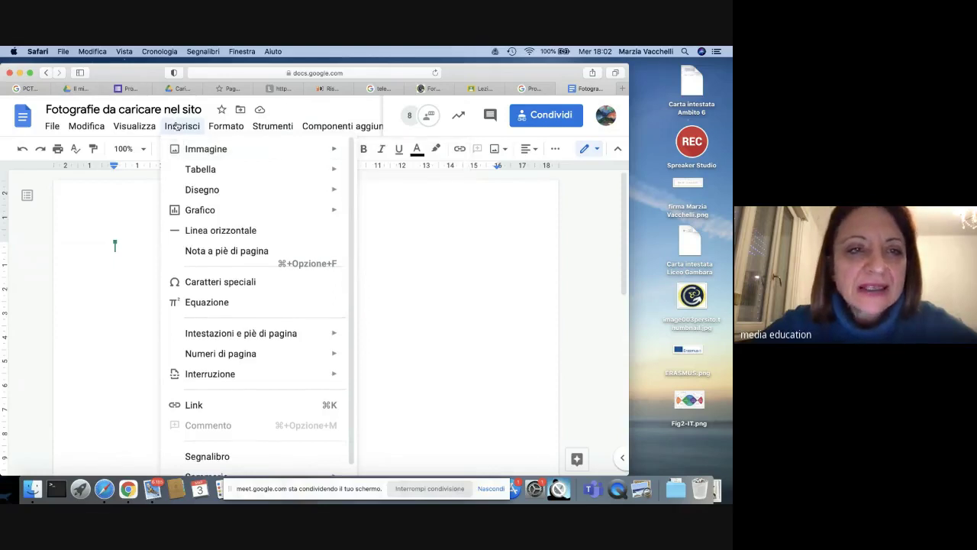
click(438, 175)
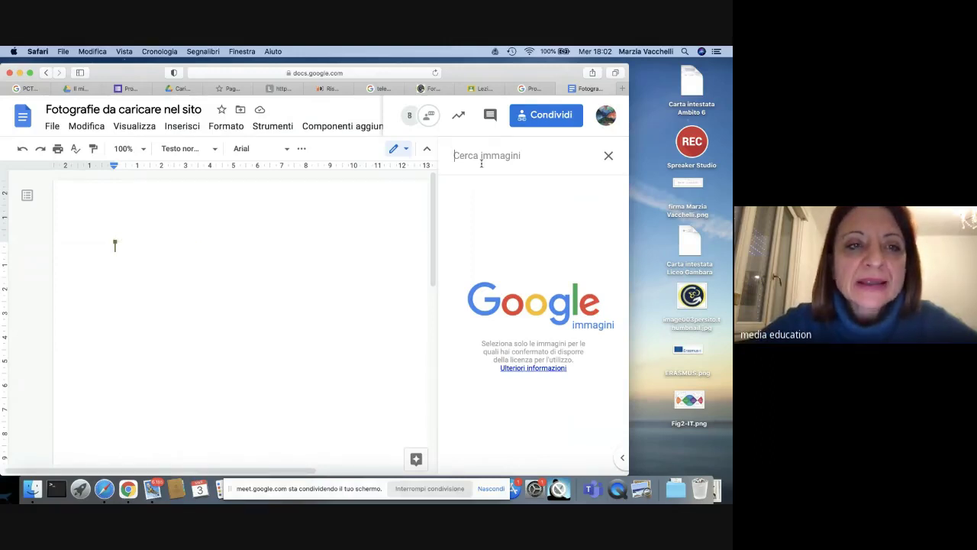
Step: Search images for 'podcast' and insert the studio microphone photo into the document
text(podcast)
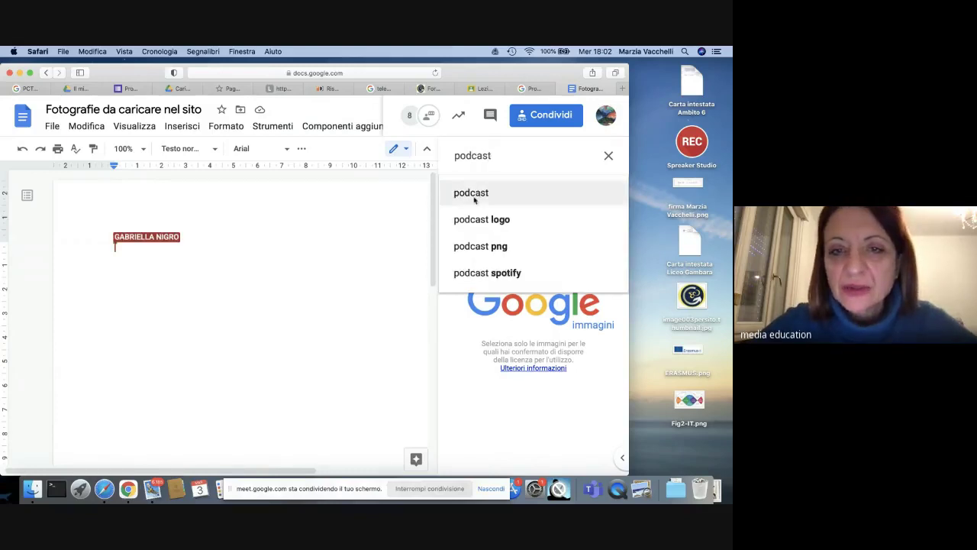
click(474, 194)
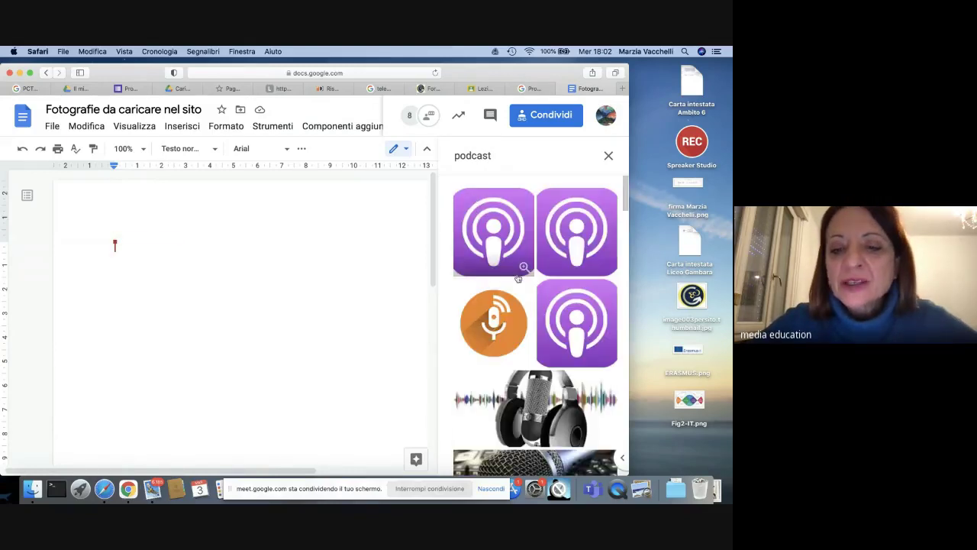
scroll(521, 290, down, 3)
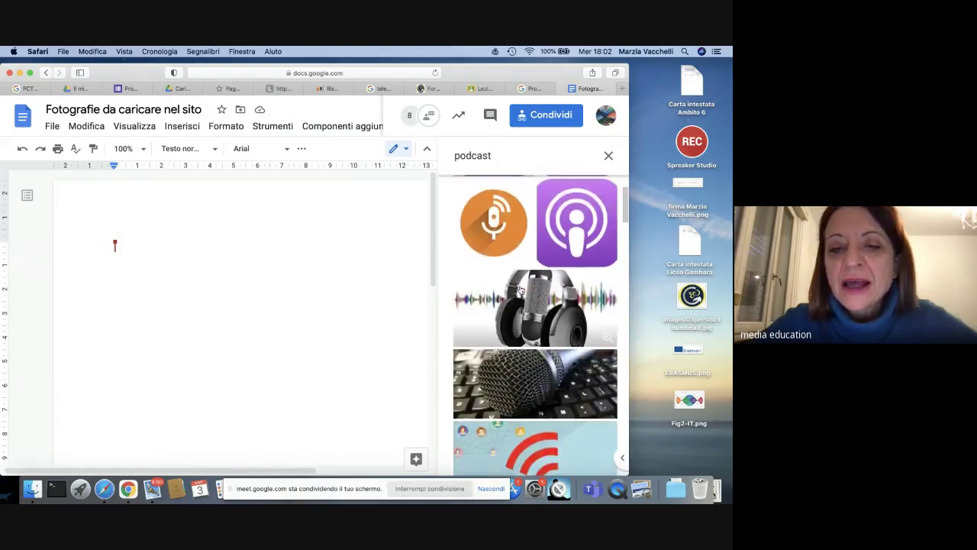
scroll(520, 290, down, 3)
scroll(520, 290, down, 2)
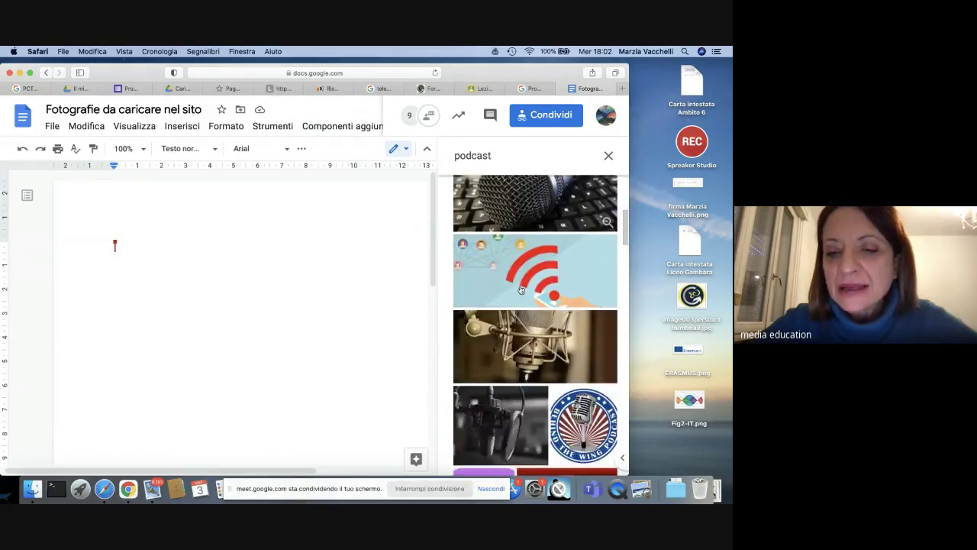
scroll(520, 290, up, 2)
scroll(521, 290, down, 3)
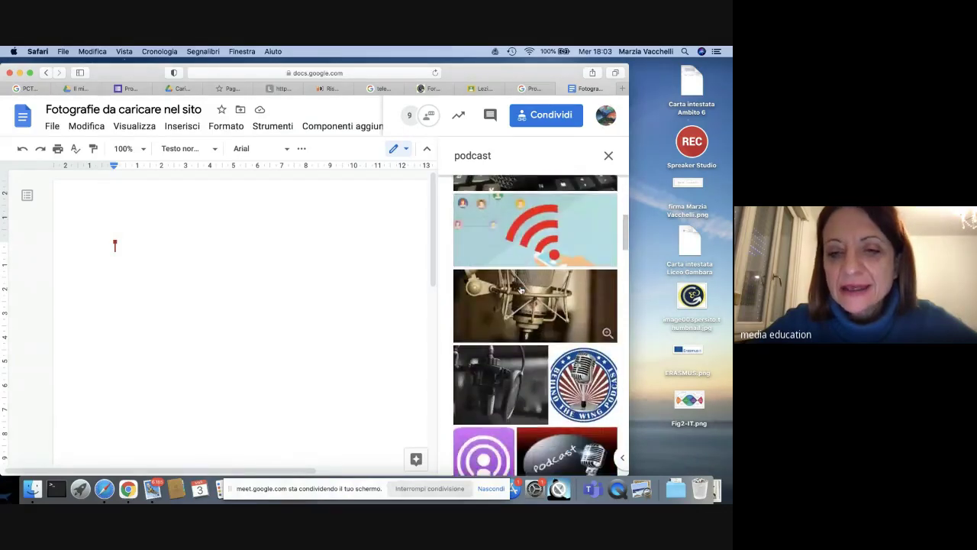
click(551, 316)
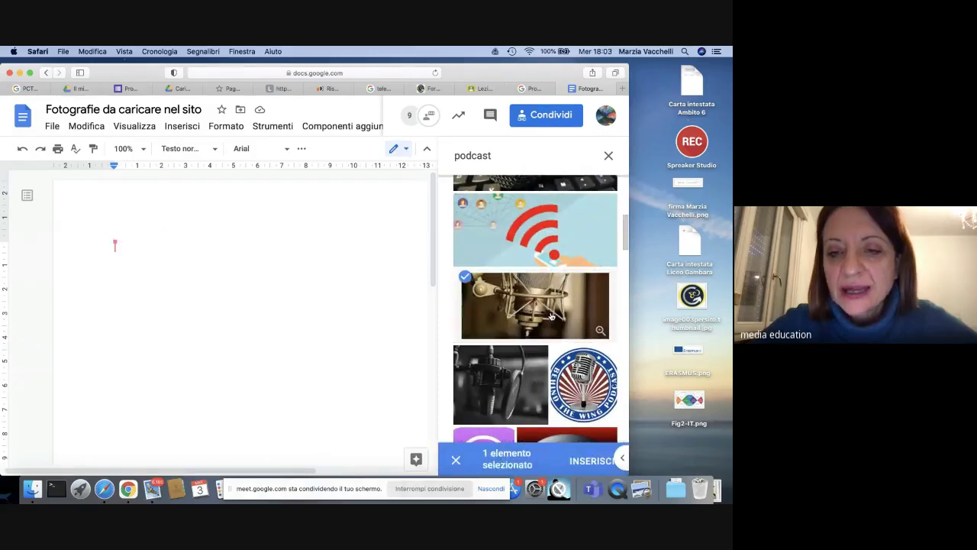
click(552, 310)
click(554, 304)
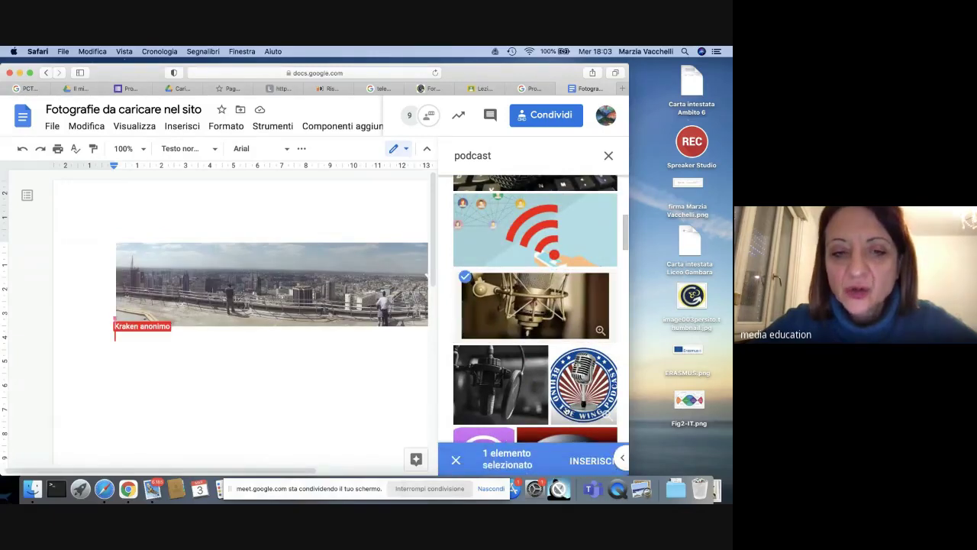
scroll(528, 320, down, 1)
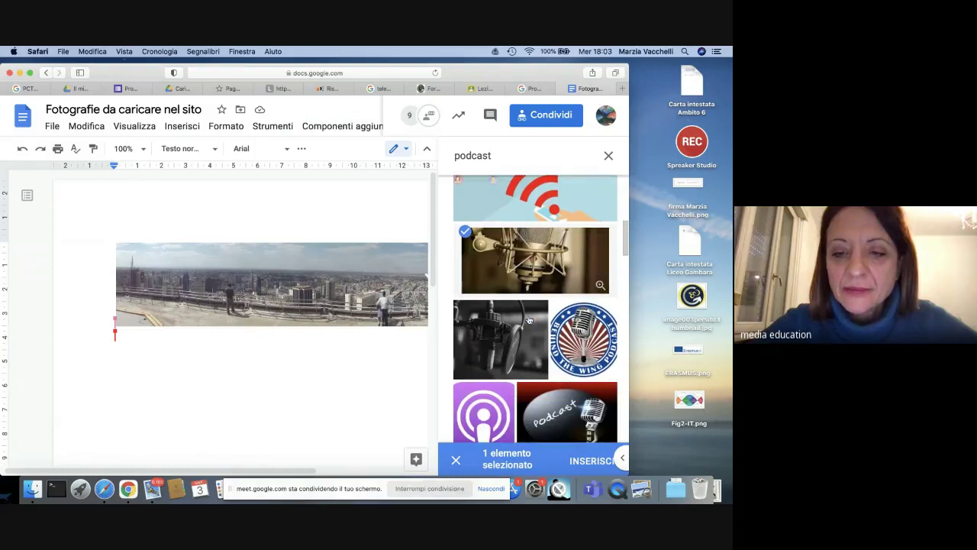
click(581, 466)
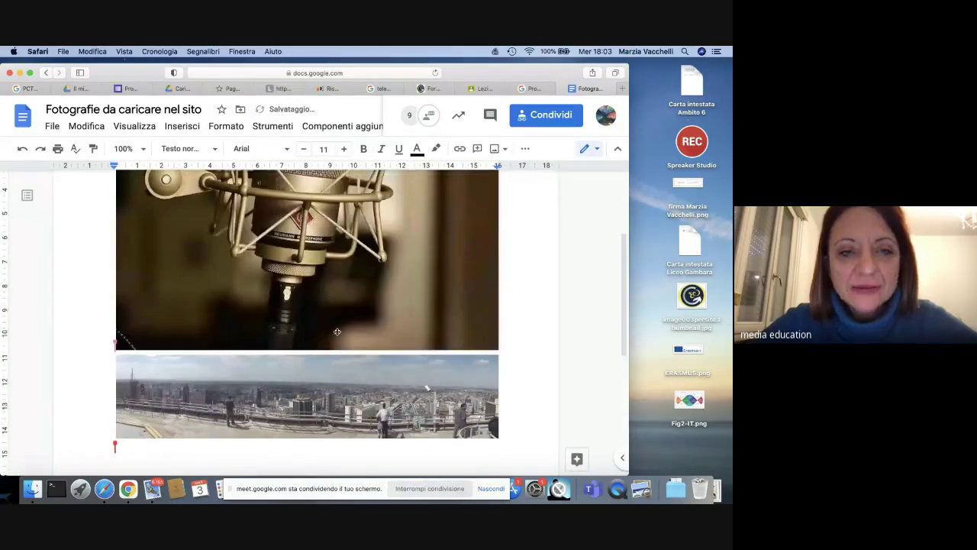
scroll(336, 332, down, 2)
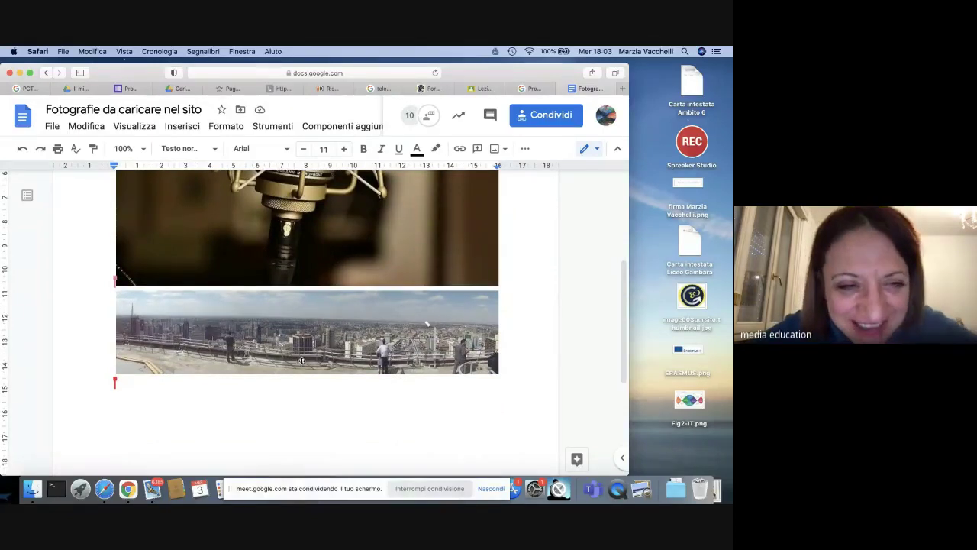
click(291, 345)
click(392, 412)
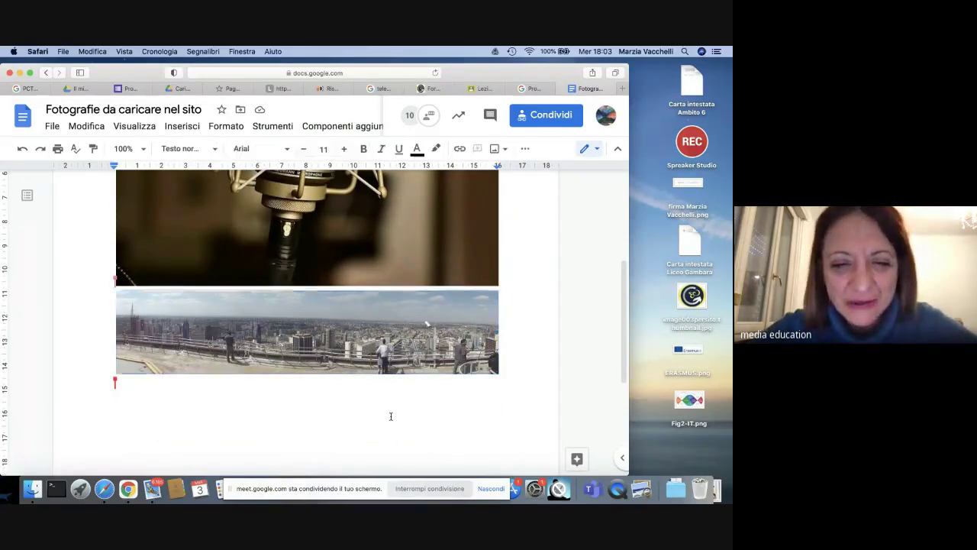
scroll(361, 368, up, 1)
scroll(361, 368, up, 5)
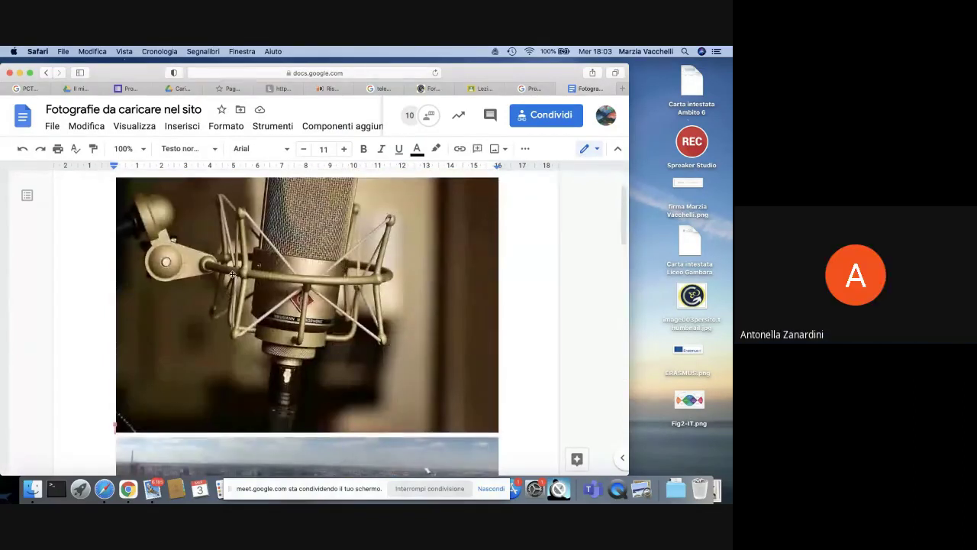
scroll(232, 274, down, 5)
scroll(334, 298, up, 5)
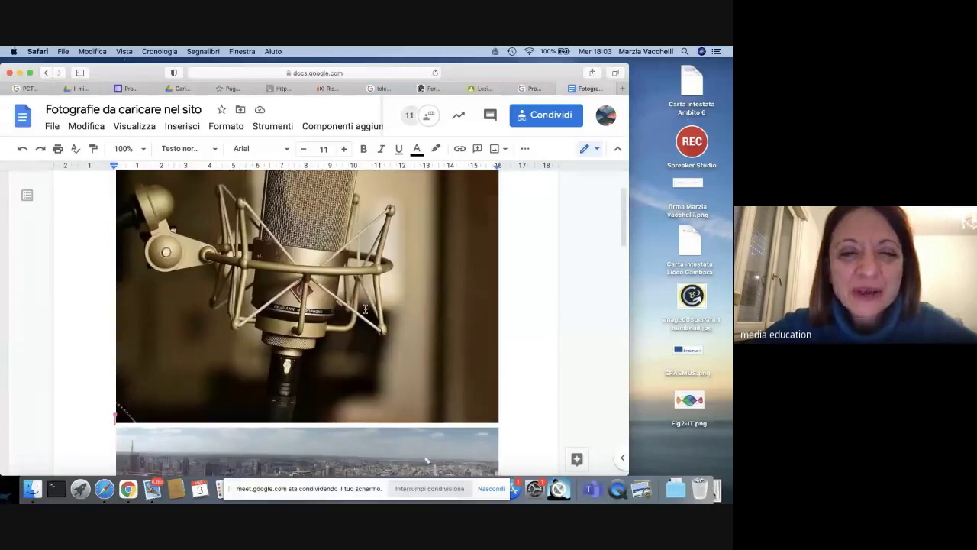
scroll(313, 322, up, 3)
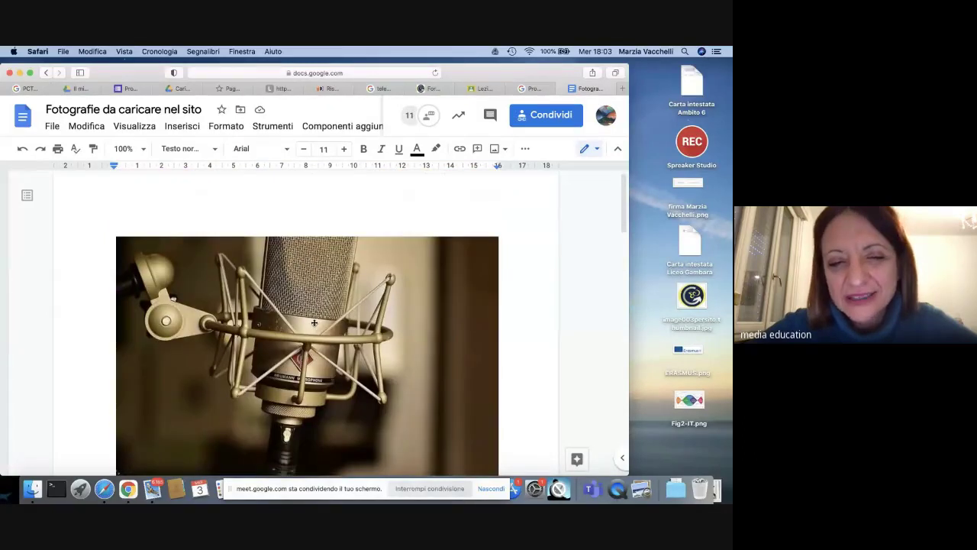
scroll(305, 366, down, 4)
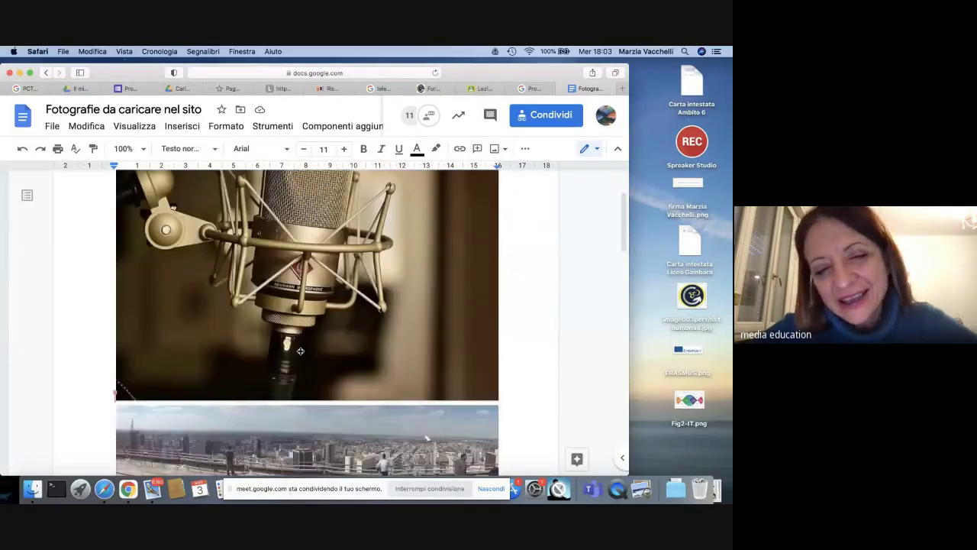
scroll(327, 343, up, 3)
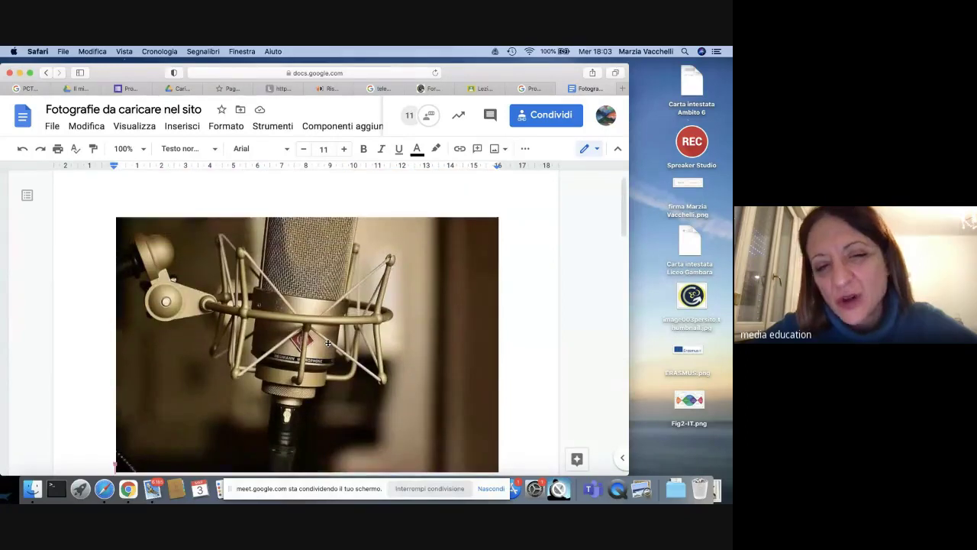
scroll(328, 341, up, 1)
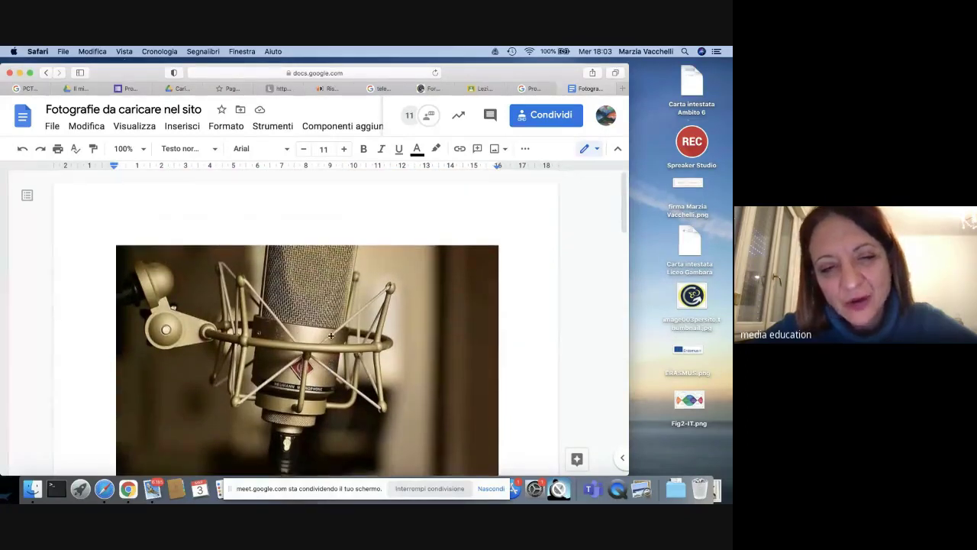
scroll(330, 336, down, 10)
scroll(330, 336, up, 5)
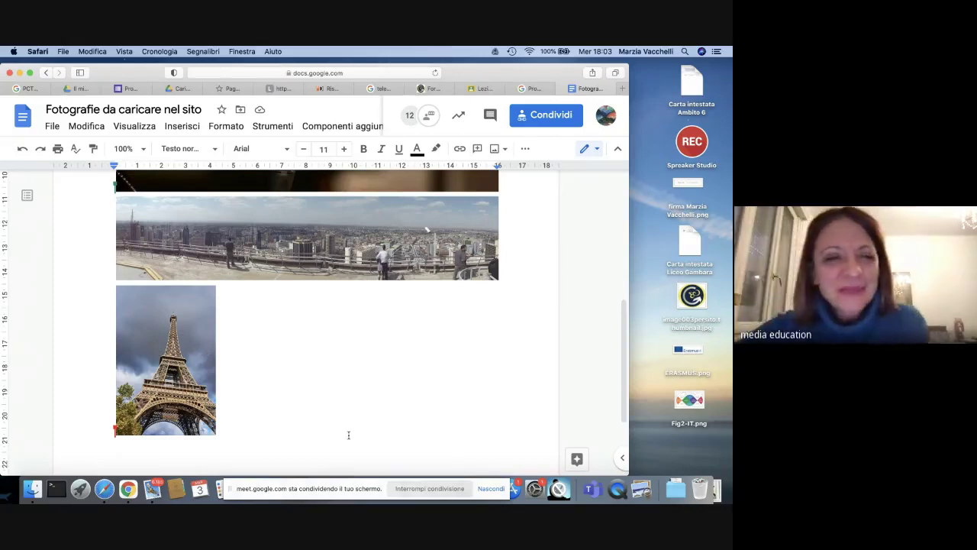
scroll(417, 426, down, 10)
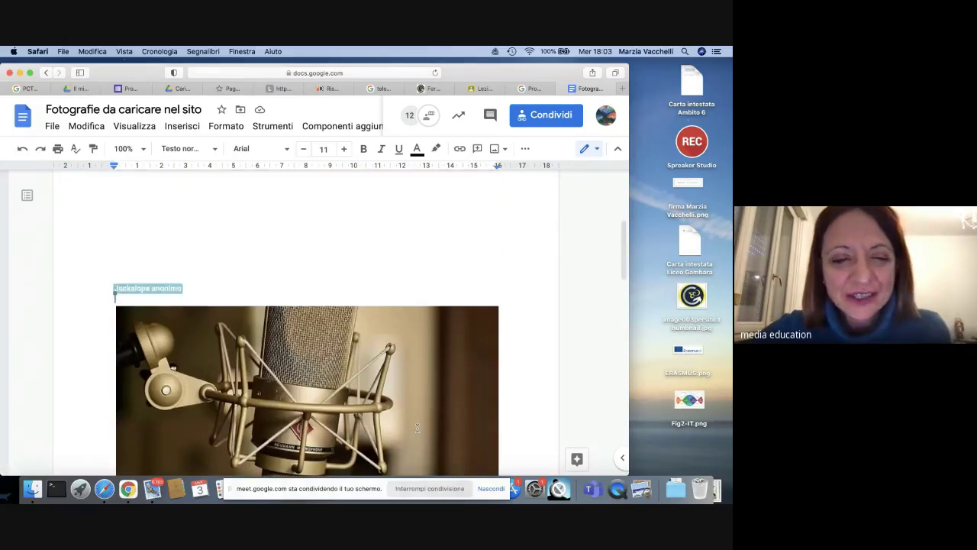
scroll(416, 428, up, 6)
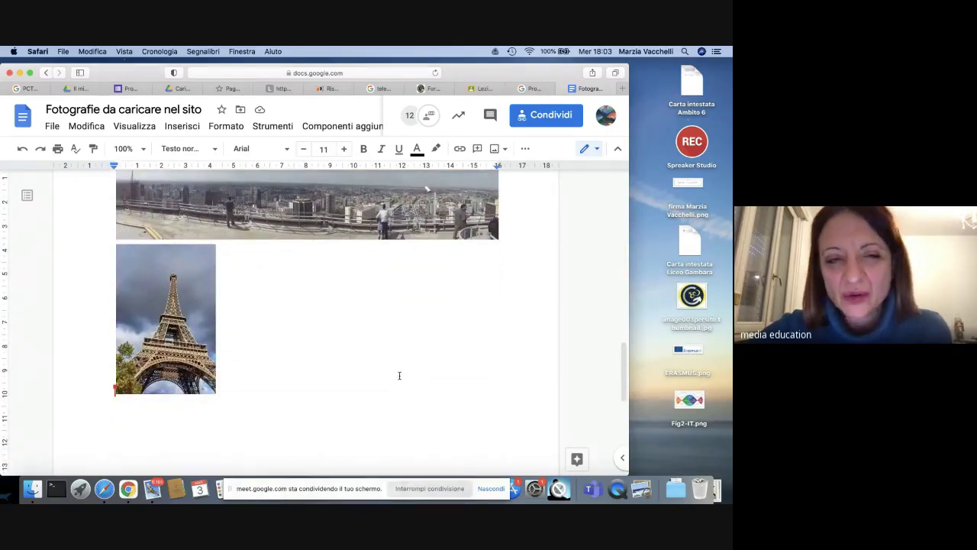
scroll(400, 375, up, 3)
scroll(399, 374, down, 8)
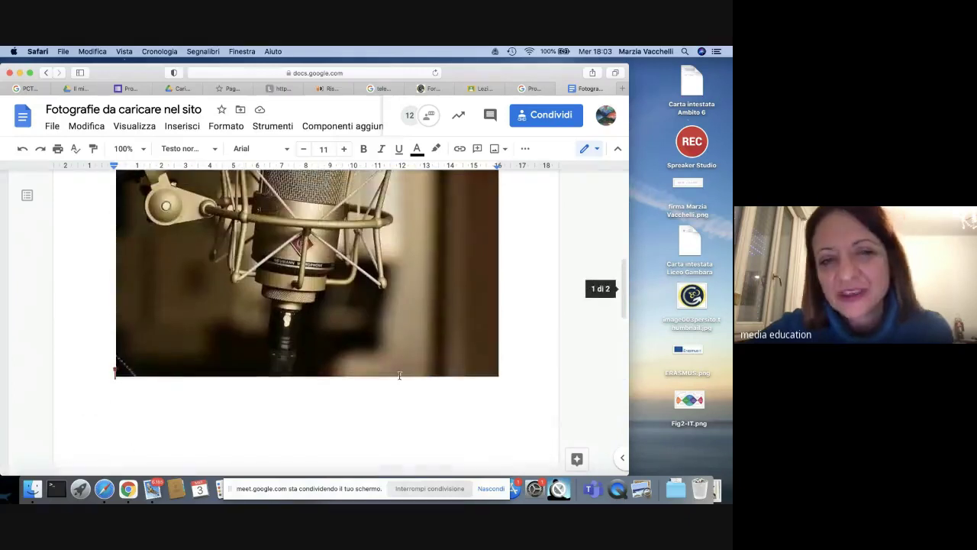
scroll(399, 375, up, 5)
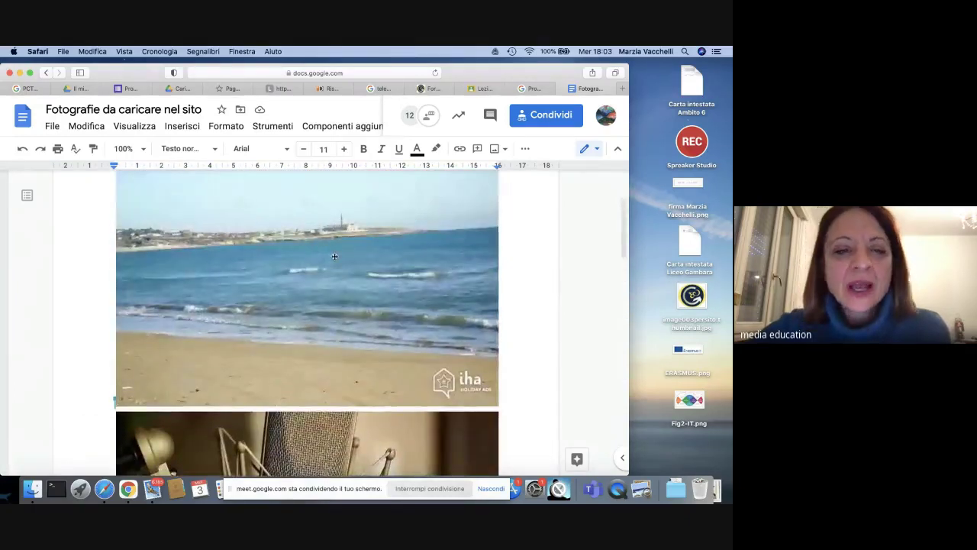
scroll(334, 257, up, 3)
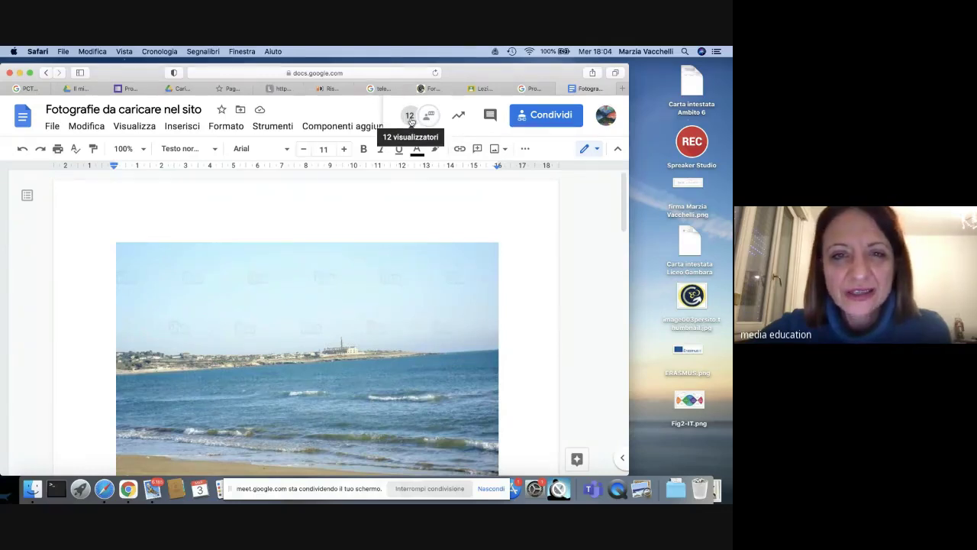
click(411, 118)
scroll(418, 220, down, 5)
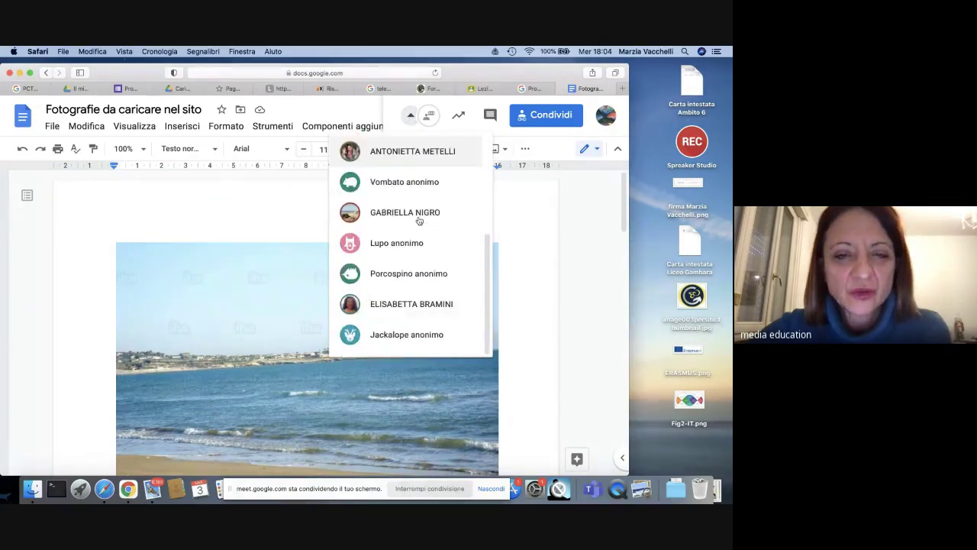
scroll(418, 220, up, 5)
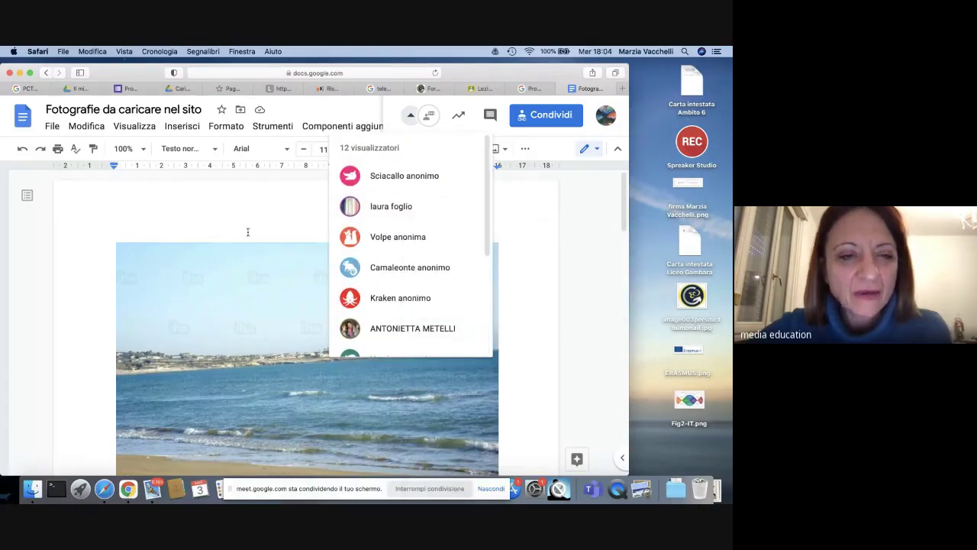
scroll(445, 307, down, 5)
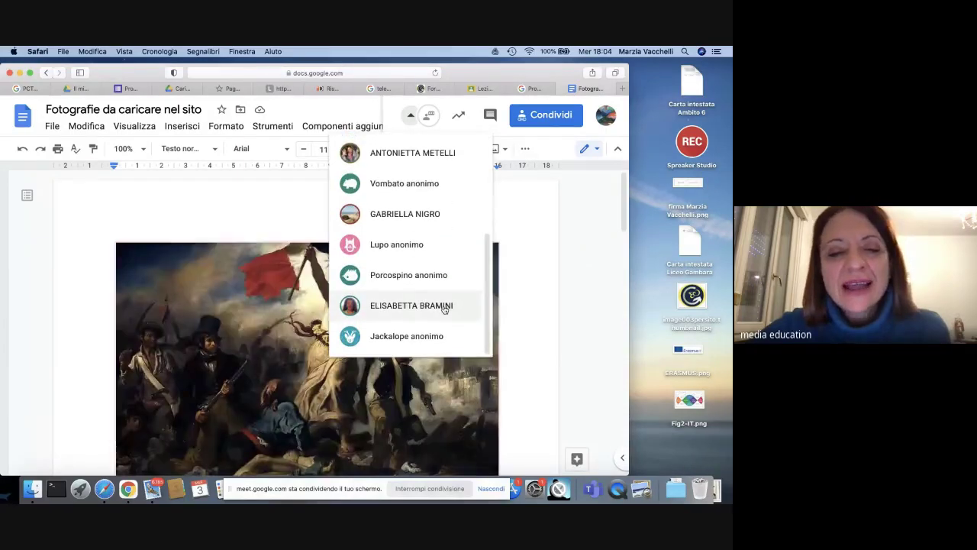
mouse_move(445, 309)
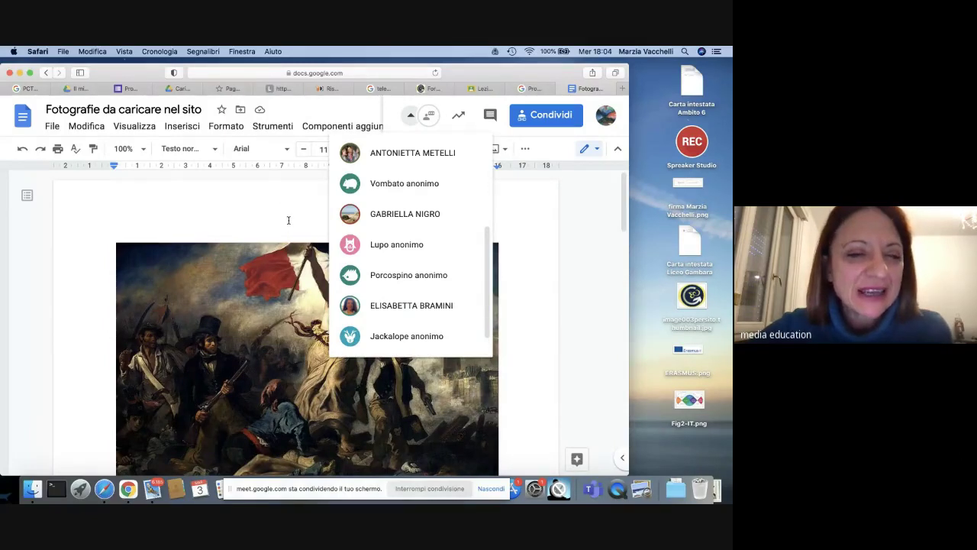
scroll(288, 220, down, 15)
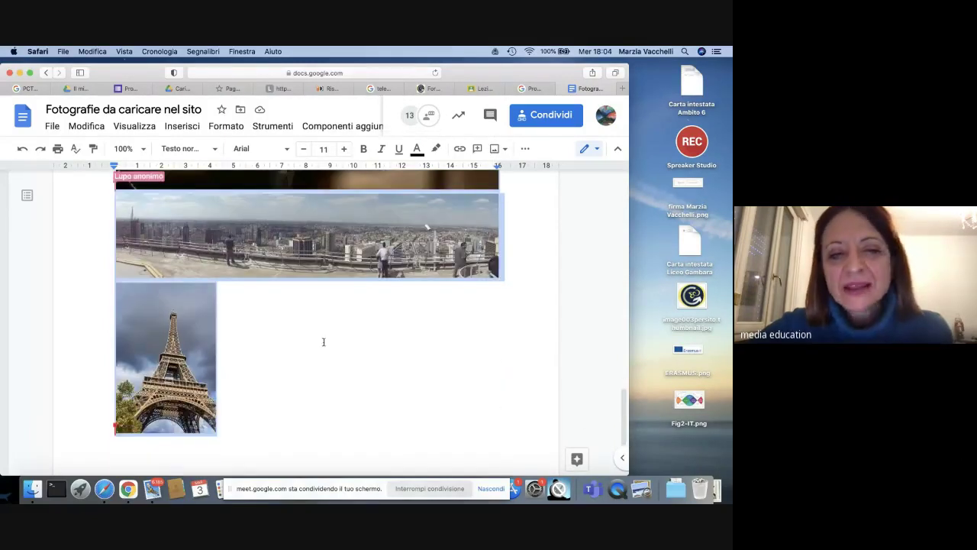
Step: Paste the clouds photo above the Liberty painting and locate the Crystal Palace painting
scroll(323, 342, up, 15)
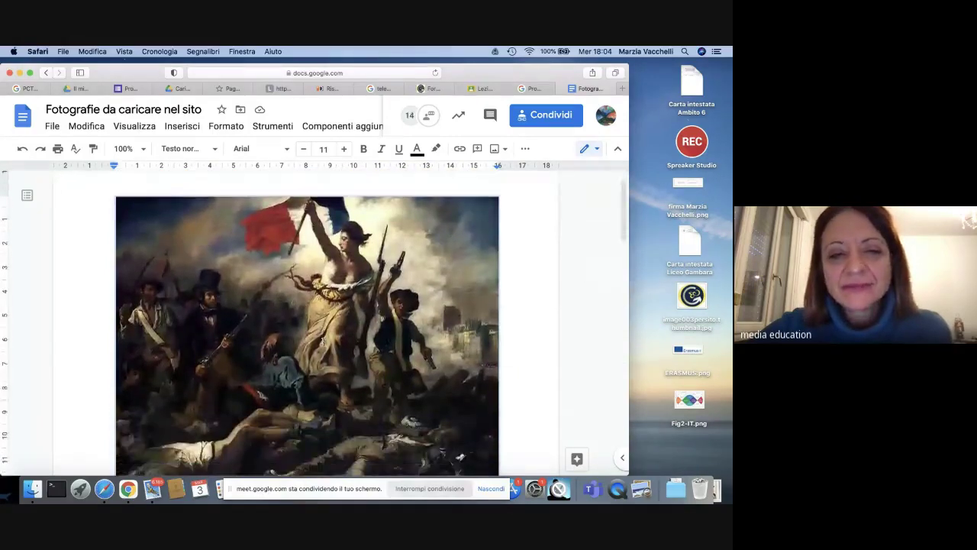
scroll(324, 342, down, 3)
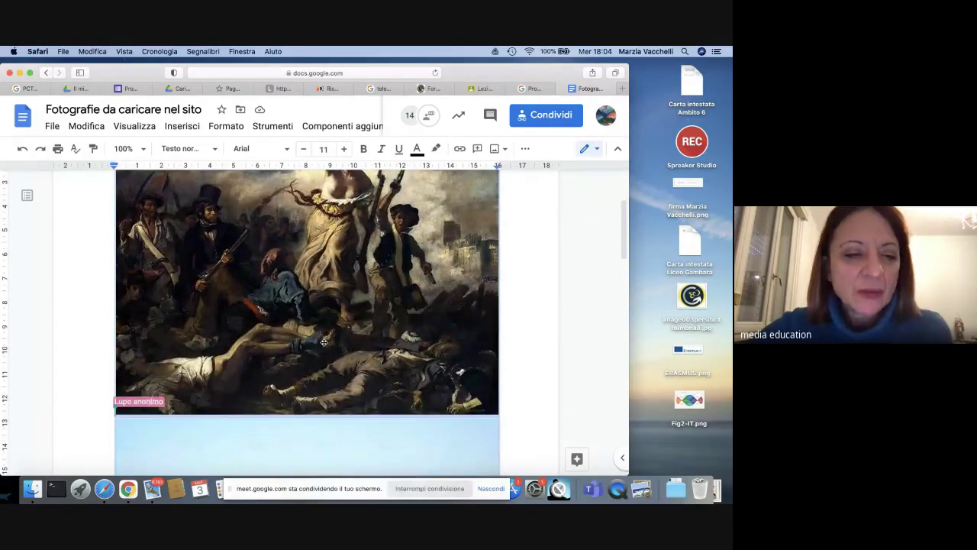
scroll(323, 342, down, 2)
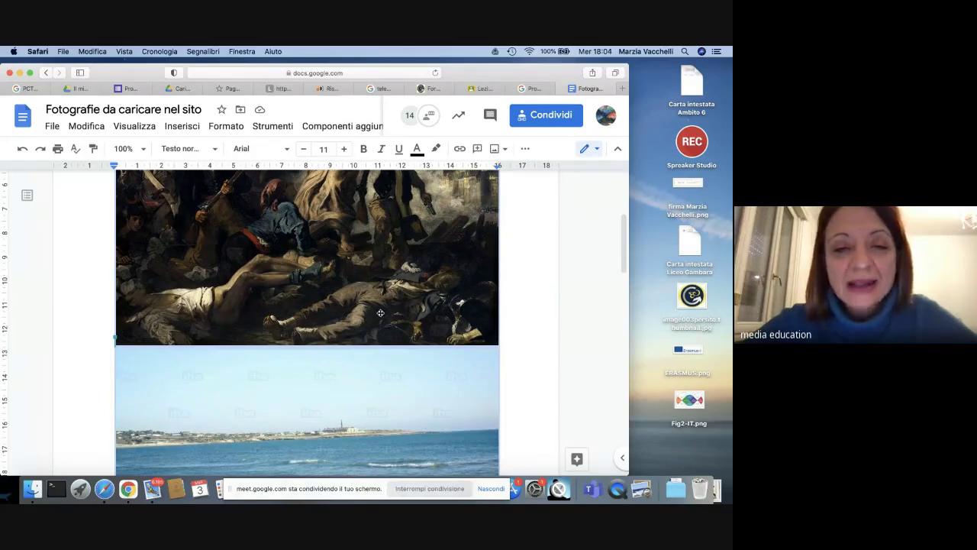
scroll(380, 313, up, 5)
scroll(380, 313, down, 1)
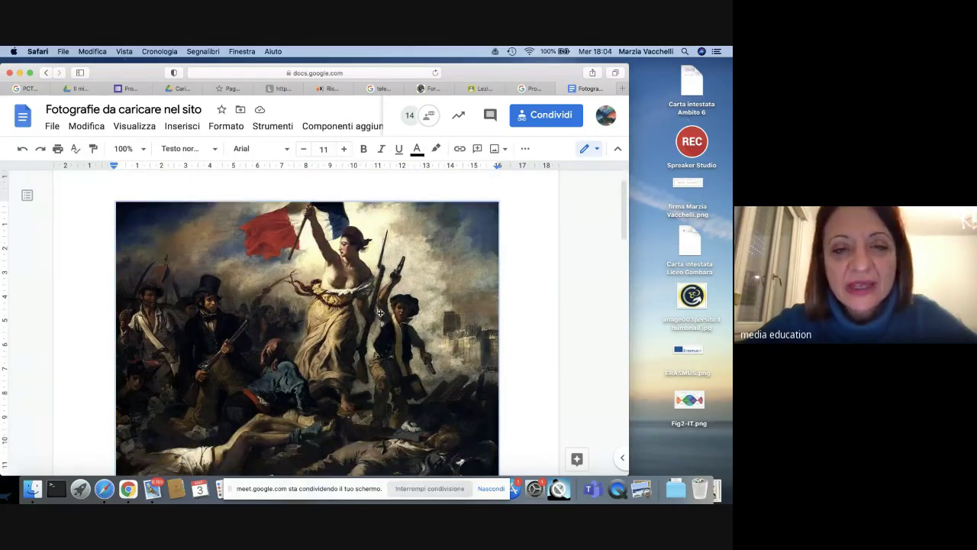
scroll(380, 313, down, 2)
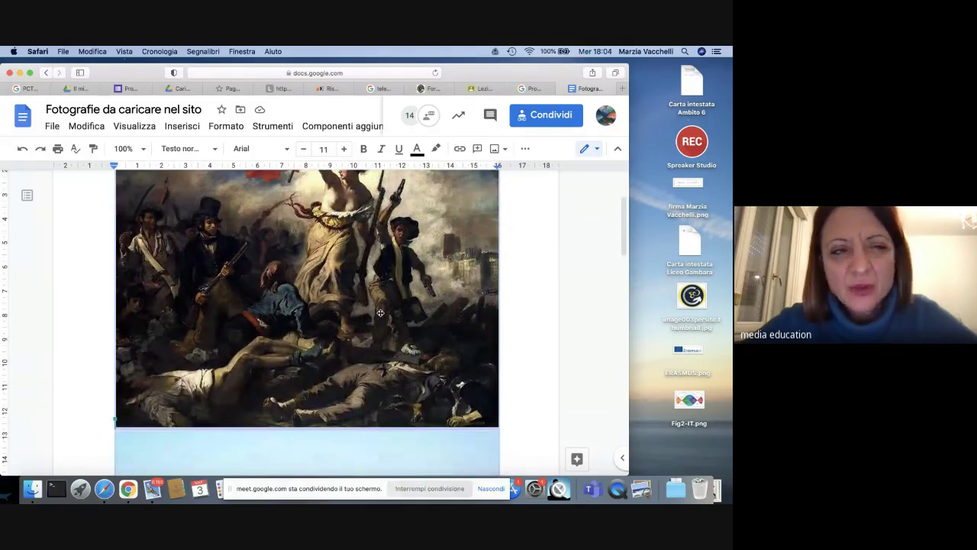
key(super+v)
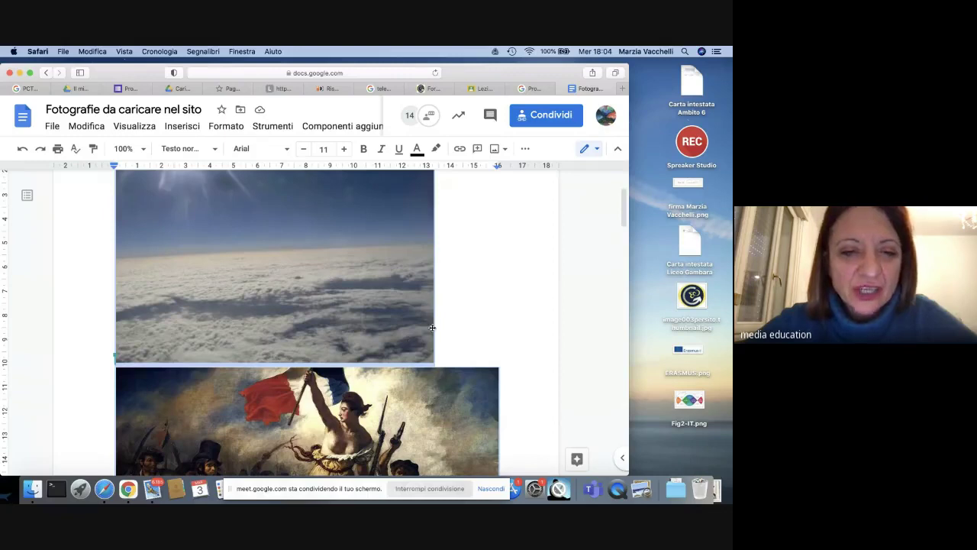
scroll(503, 305, down, 15)
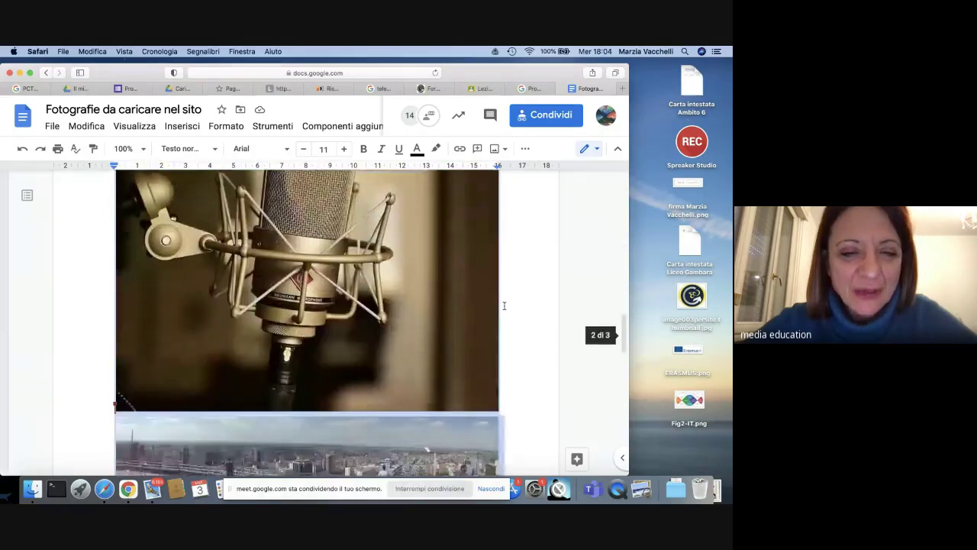
scroll(503, 305, up, 15)
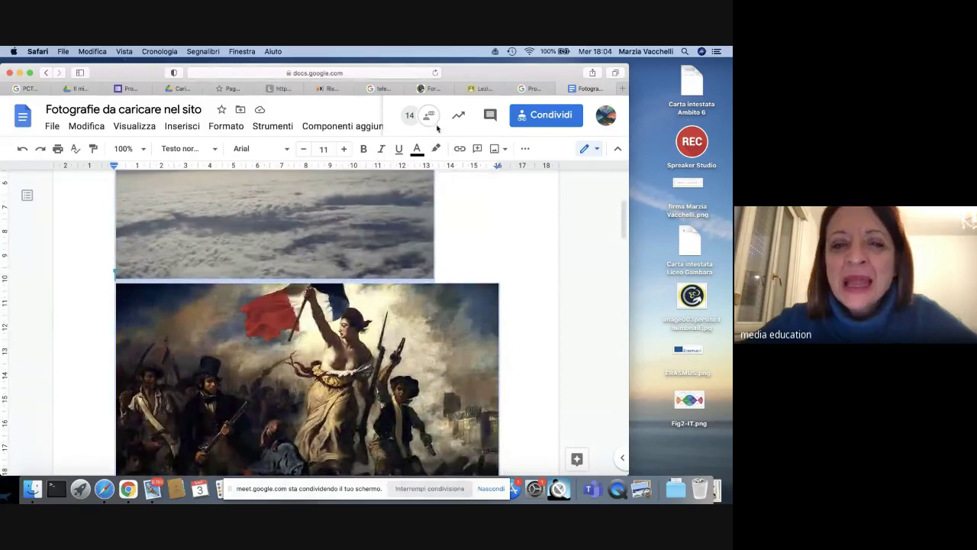
scroll(390, 272, down, 5)
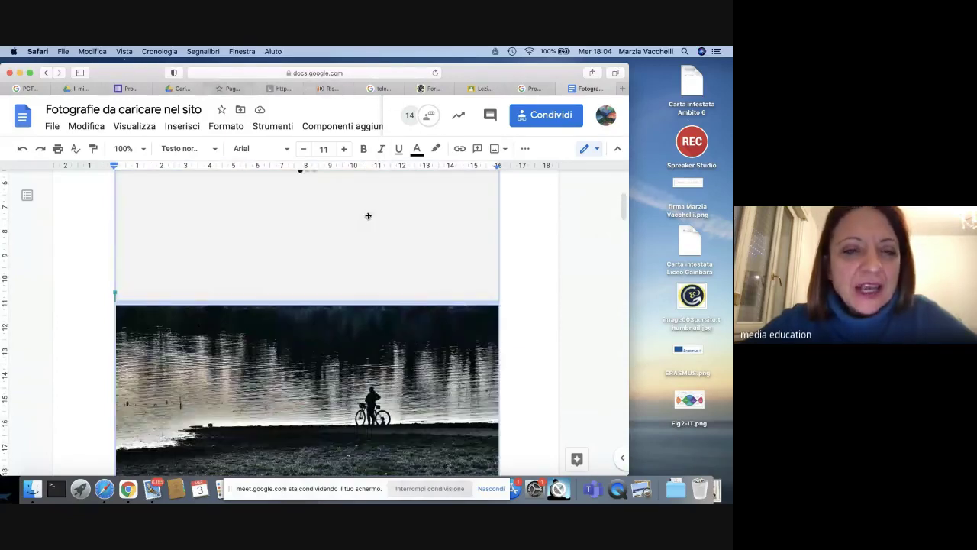
scroll(390, 272, up, 2)
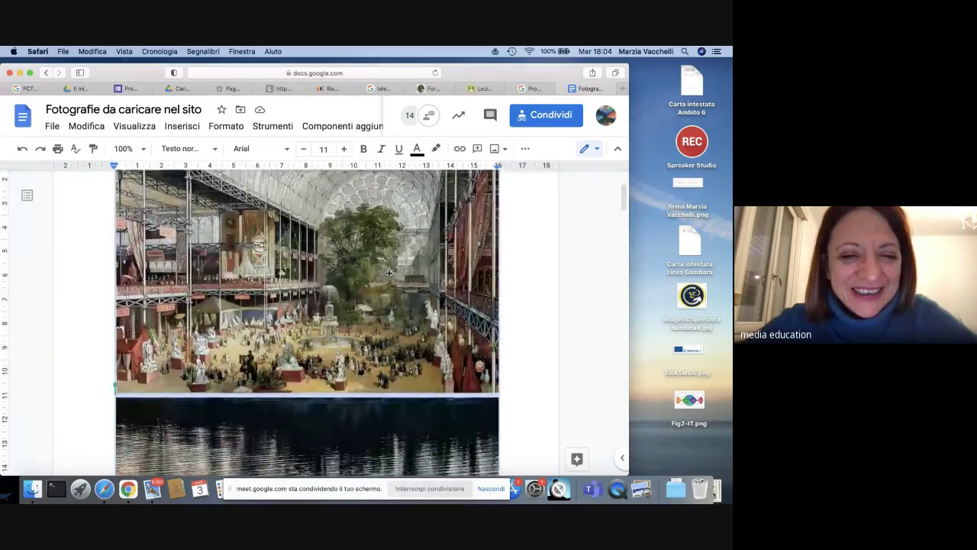
scroll(388, 273, up, 2)
Step: Delete the Crystal Palace painting from the document
click(365, 254)
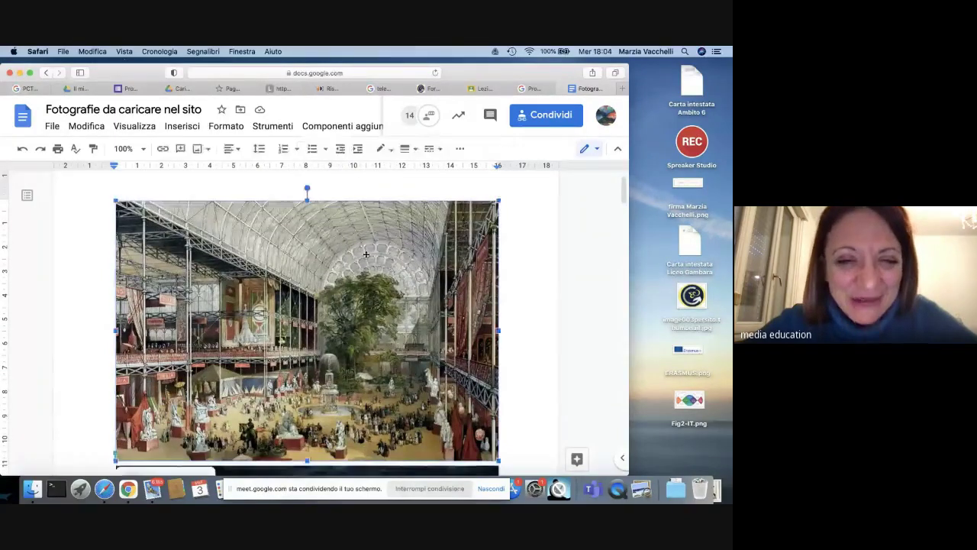
key(Delete)
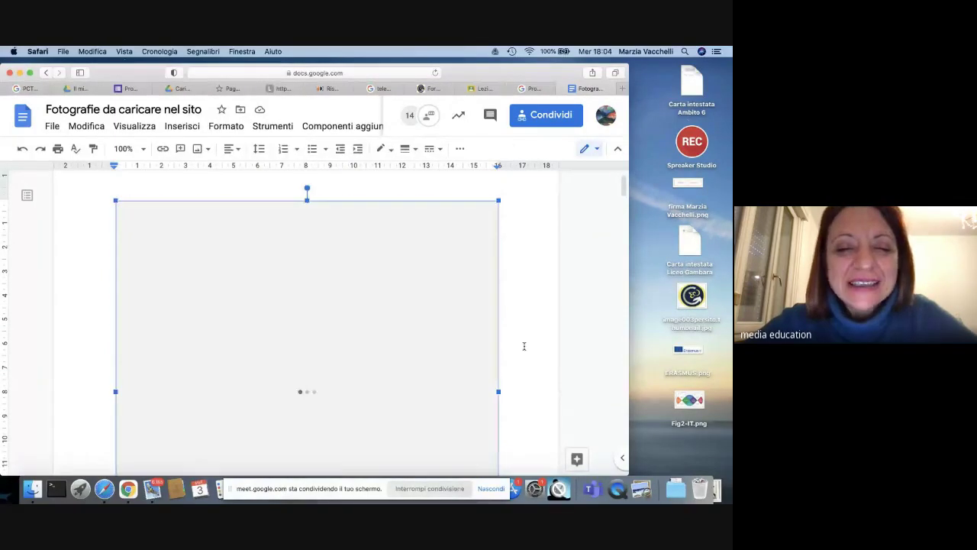
scroll(518, 343, down, 2)
scroll(517, 343, down, 2)
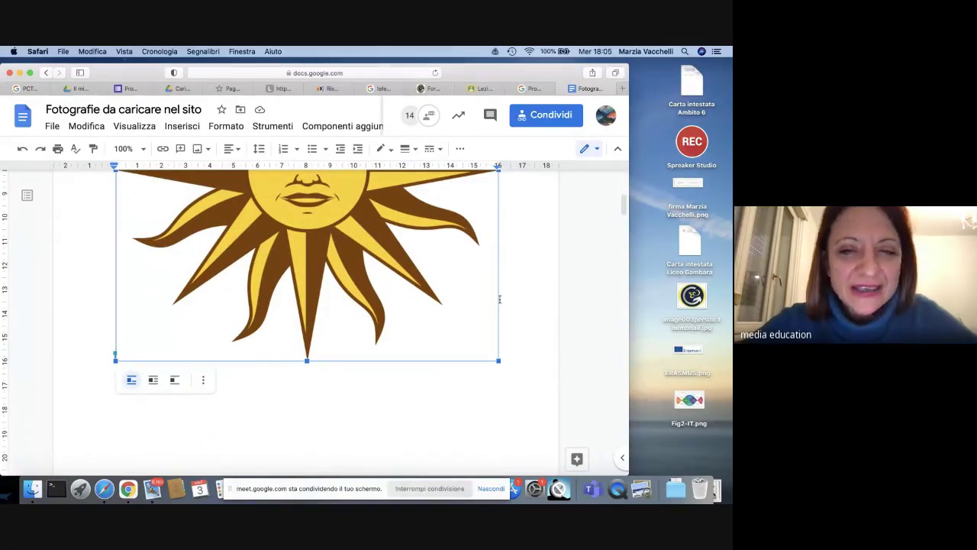
scroll(449, 296, up, 4)
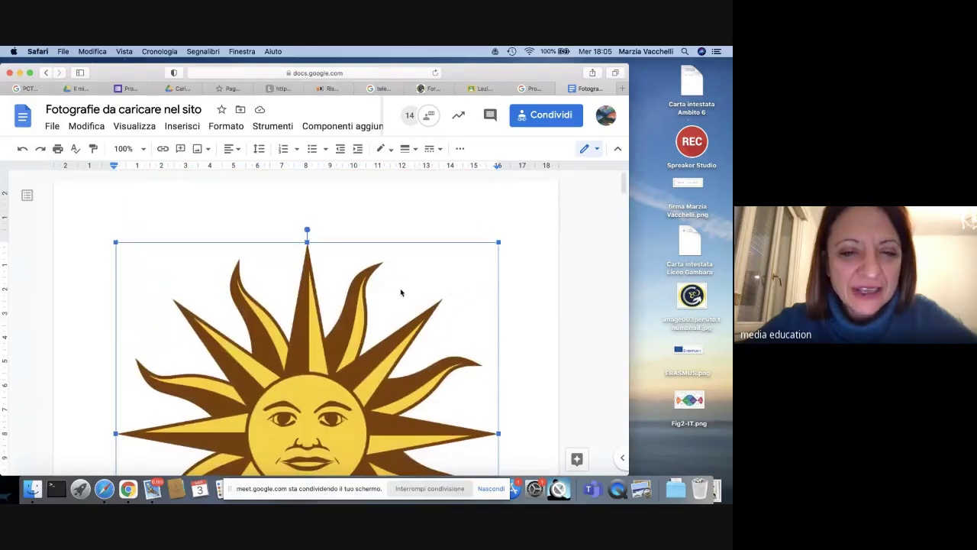
scroll(344, 252, down, 10)
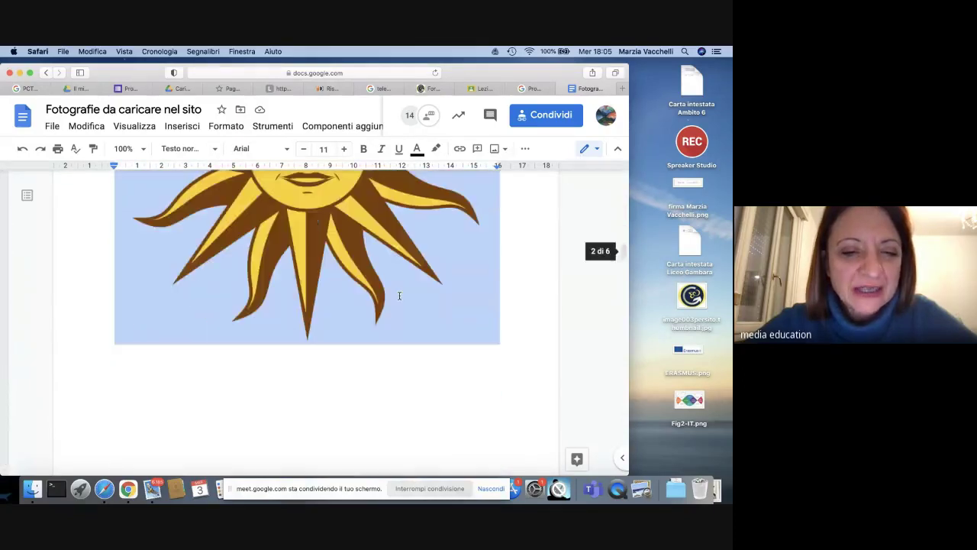
scroll(399, 295, down, 15)
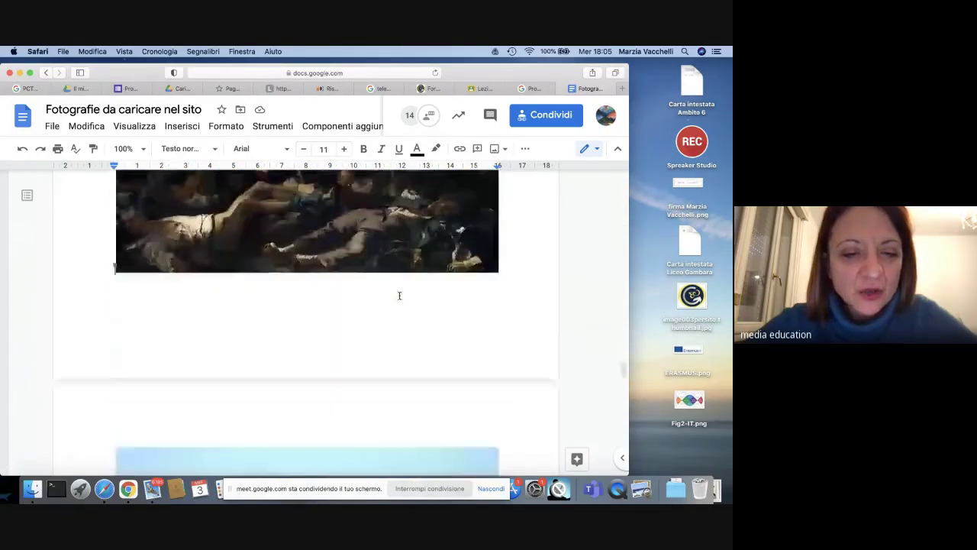
scroll(399, 295, up, 3)
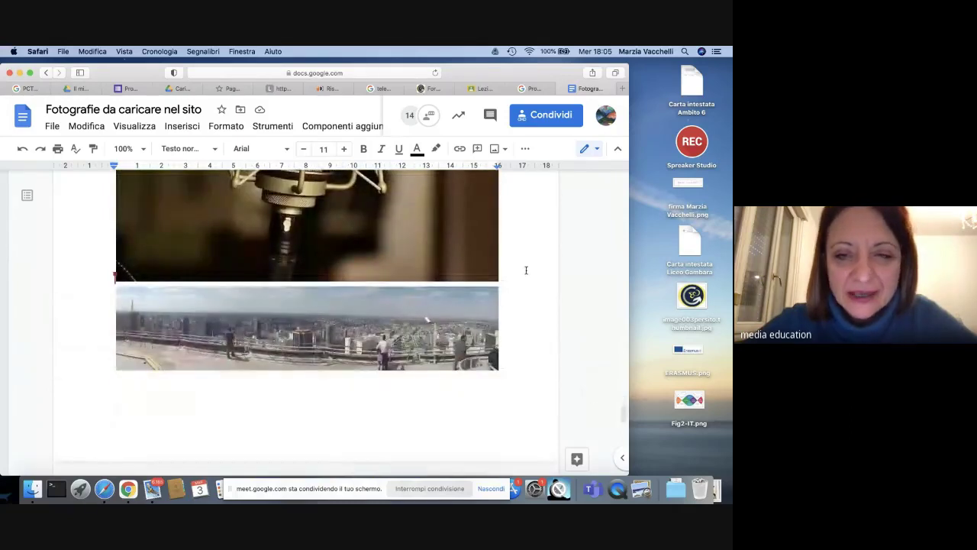
scroll(523, 270, up, 3)
Step: Undo the accidental deletion of the microphone photo and select it again
click(498, 287)
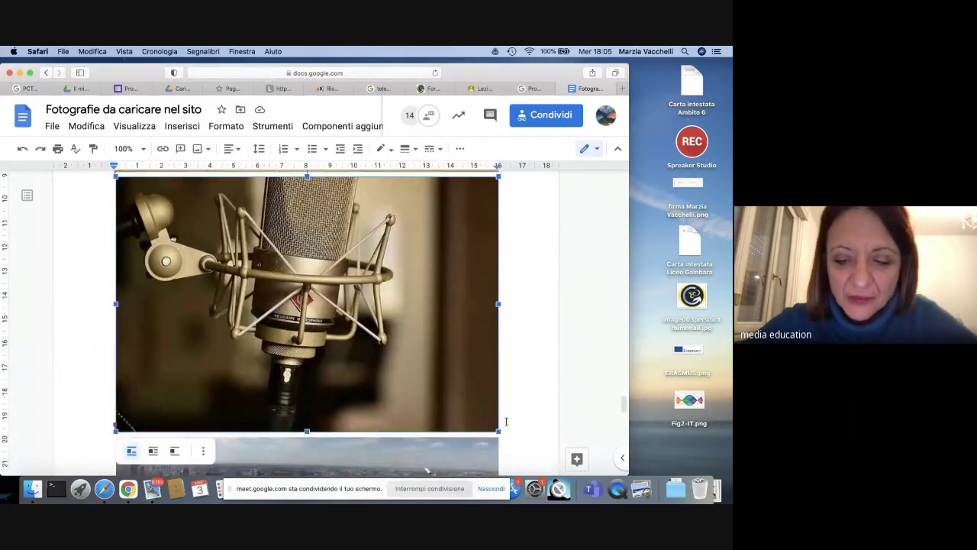
key(BackSpace)
scroll(505, 421, up, 5)
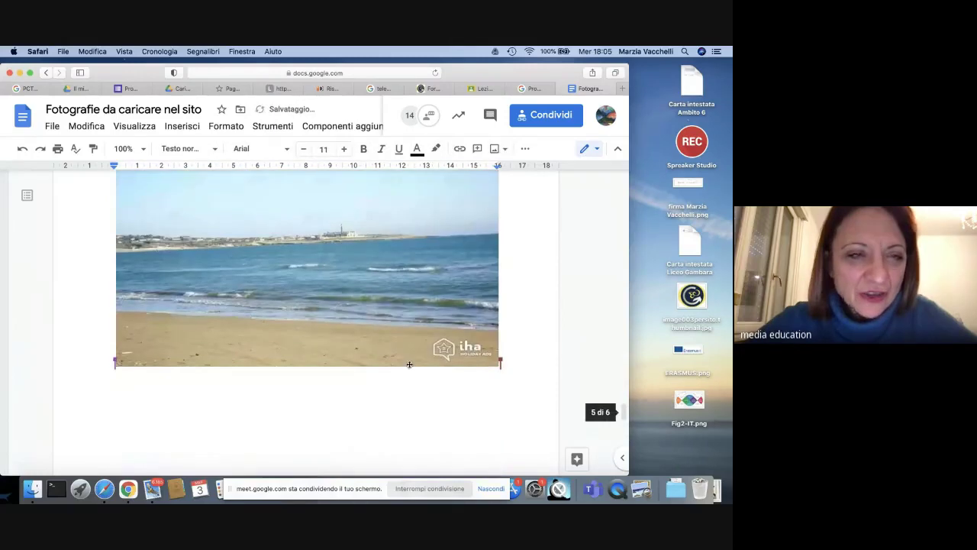
click(22, 148)
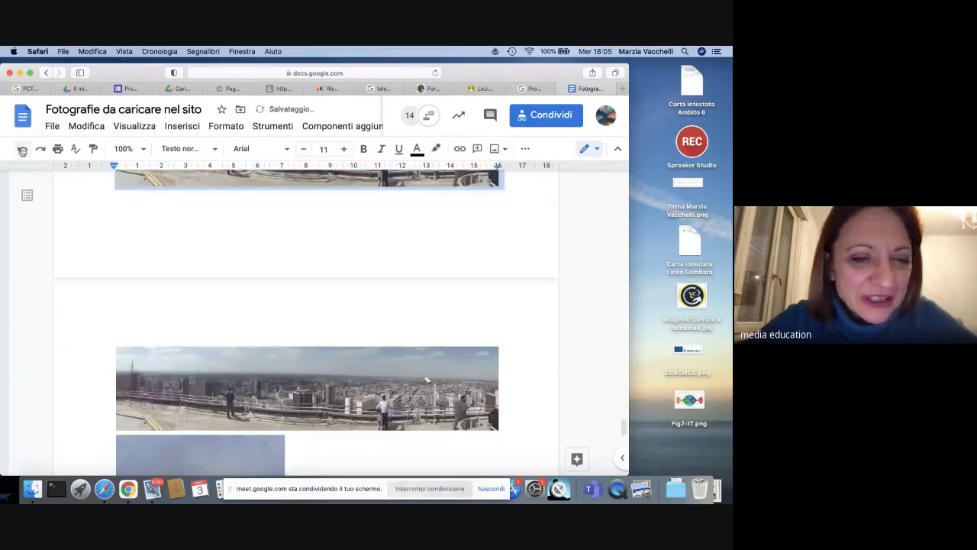
scroll(337, 374, up, 5)
scroll(337, 374, down, 1)
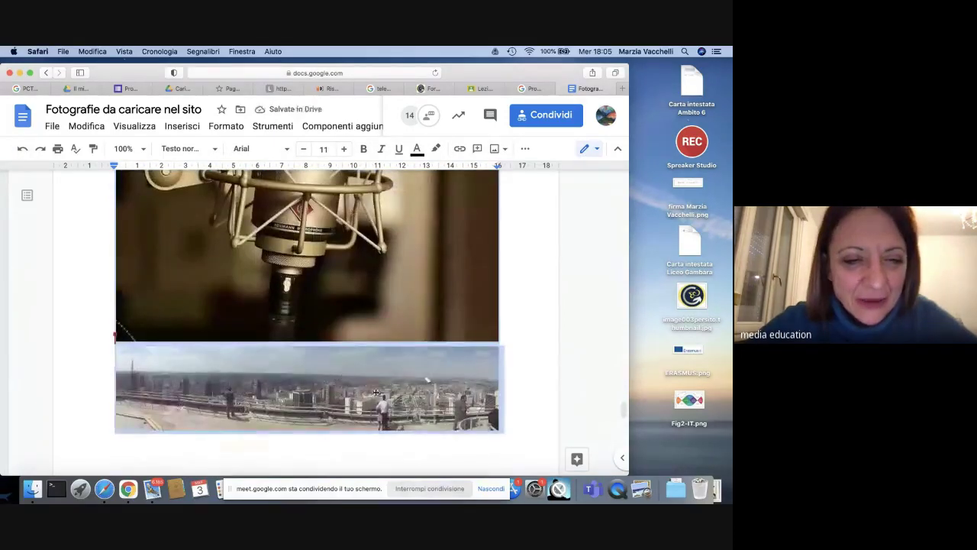
click(310, 300)
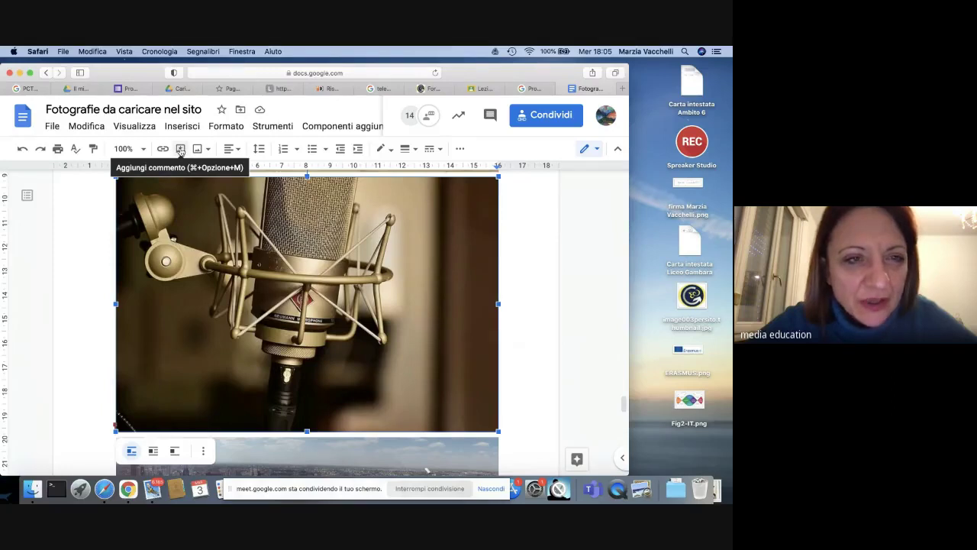
Step: Post a comment on the microphone photo containing the commenter's first name
click(180, 149)
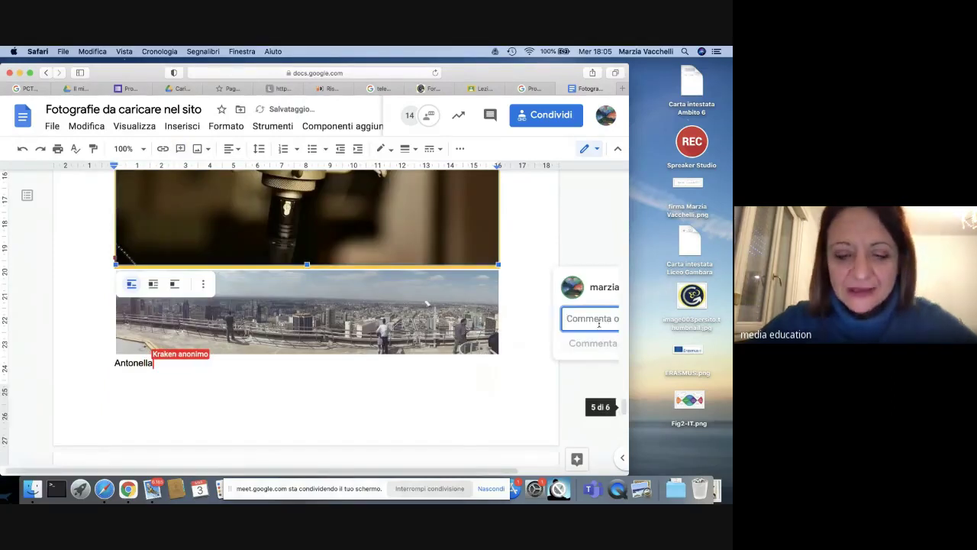
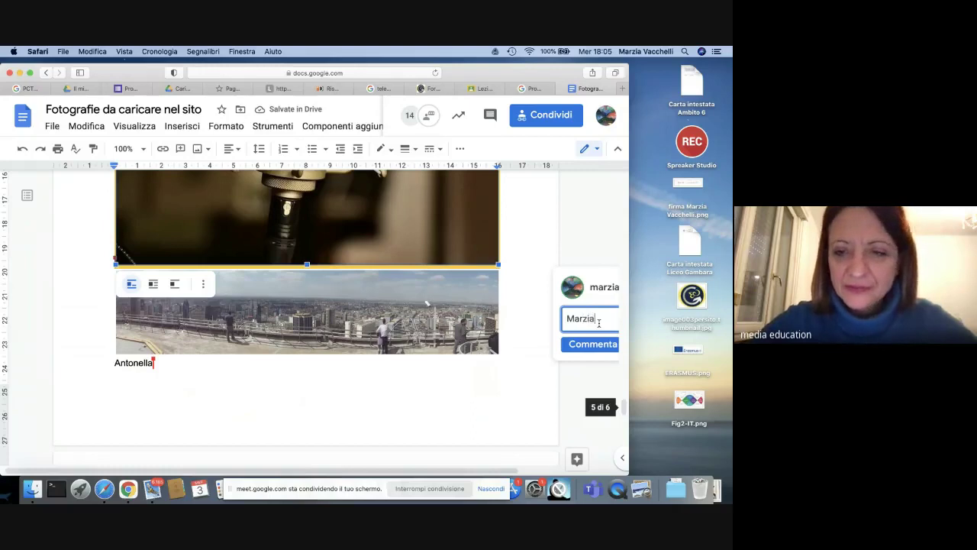
click(592, 343)
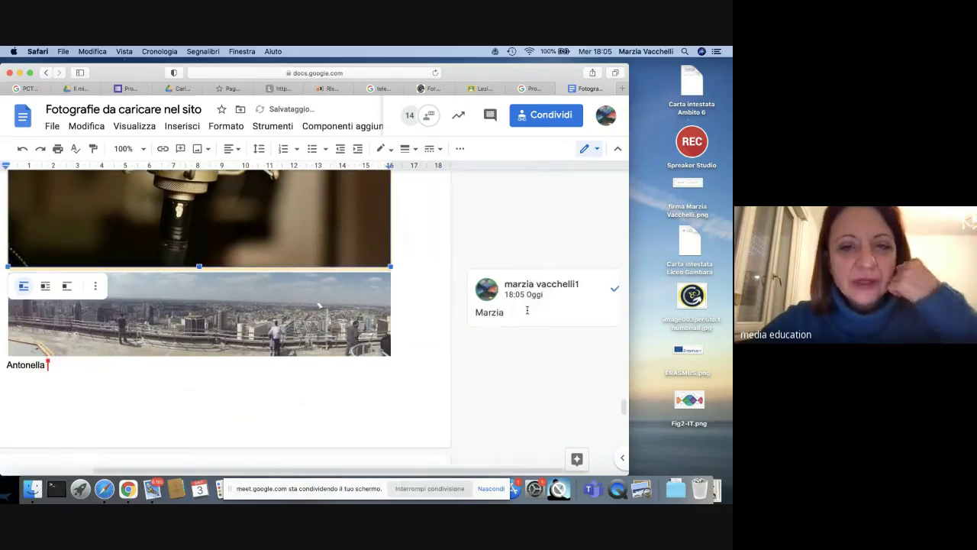
scroll(526, 310, up, 3)
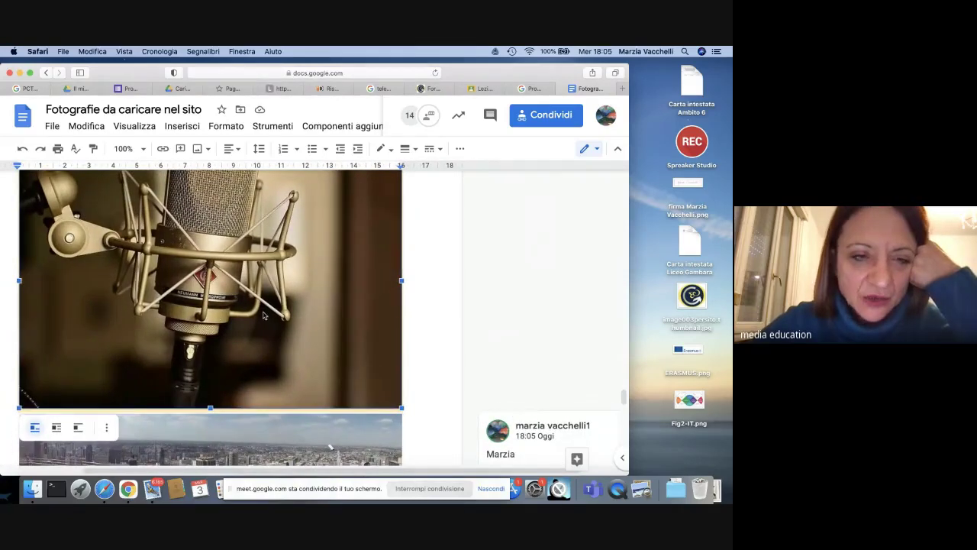
scroll(263, 315, up, 2)
scroll(263, 315, down, 3)
scroll(263, 315, down, 1)
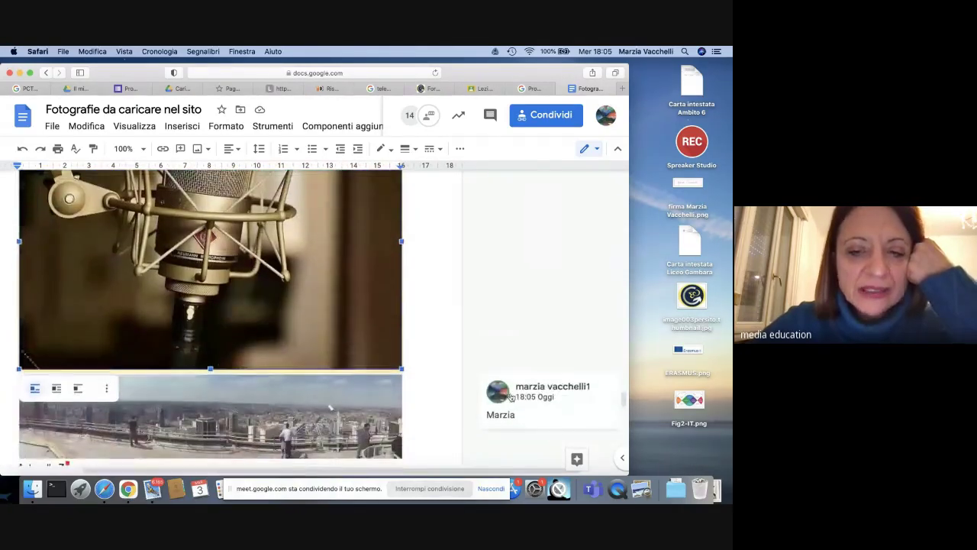
scroll(263, 315, right, 2)
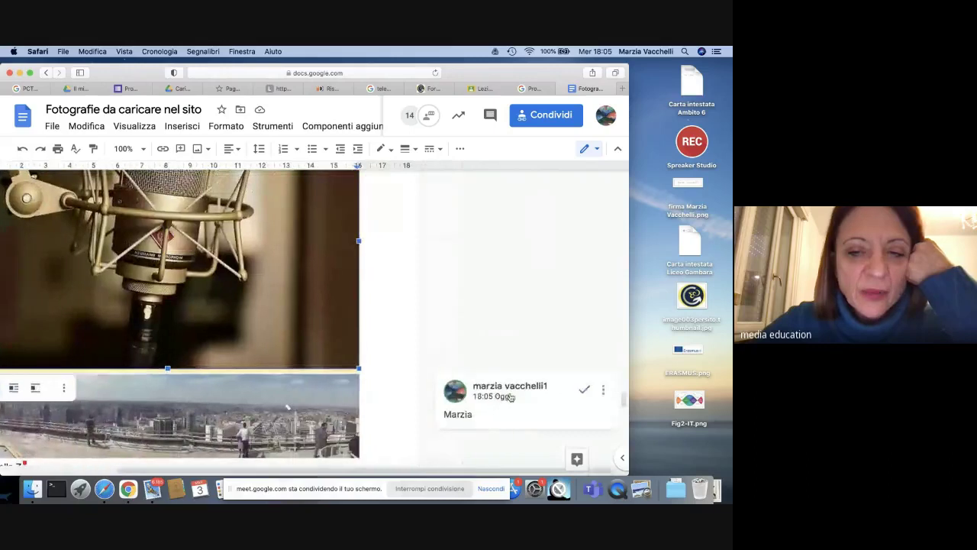
Step: Edit the comment to append the commenter's surname and save it
click(606, 391)
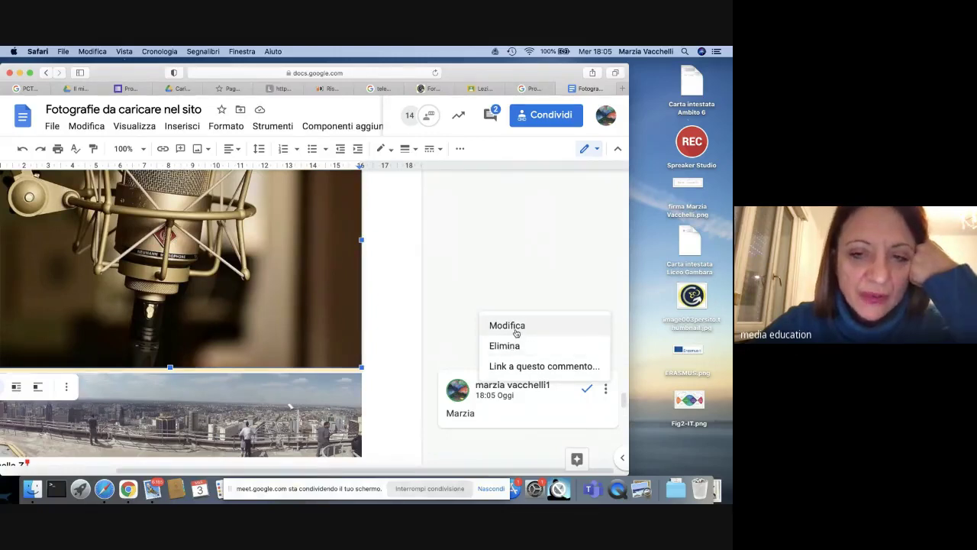
click(516, 331)
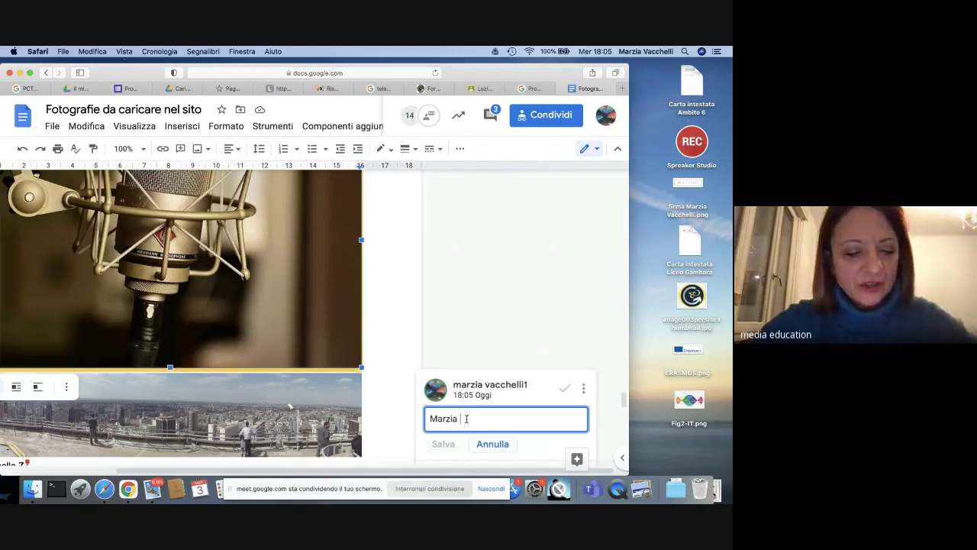
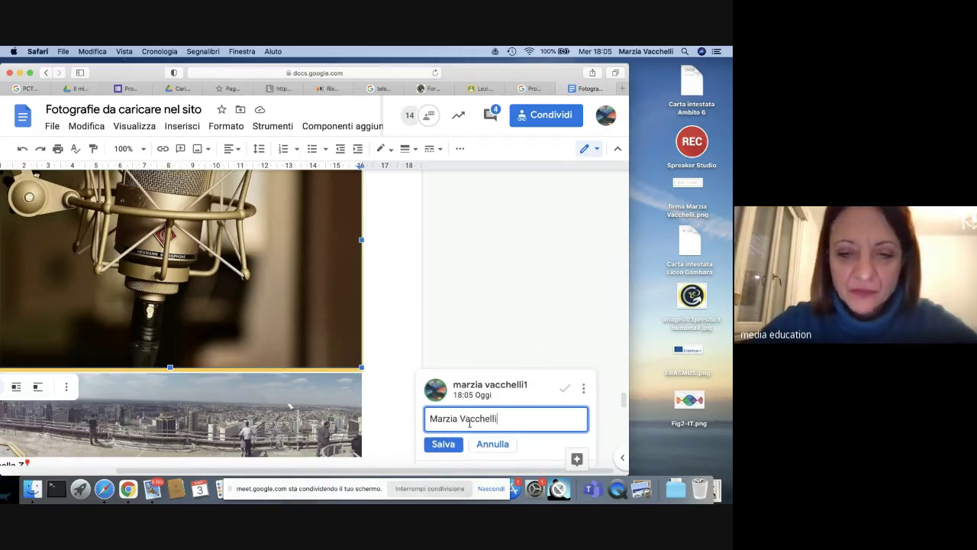
click(440, 444)
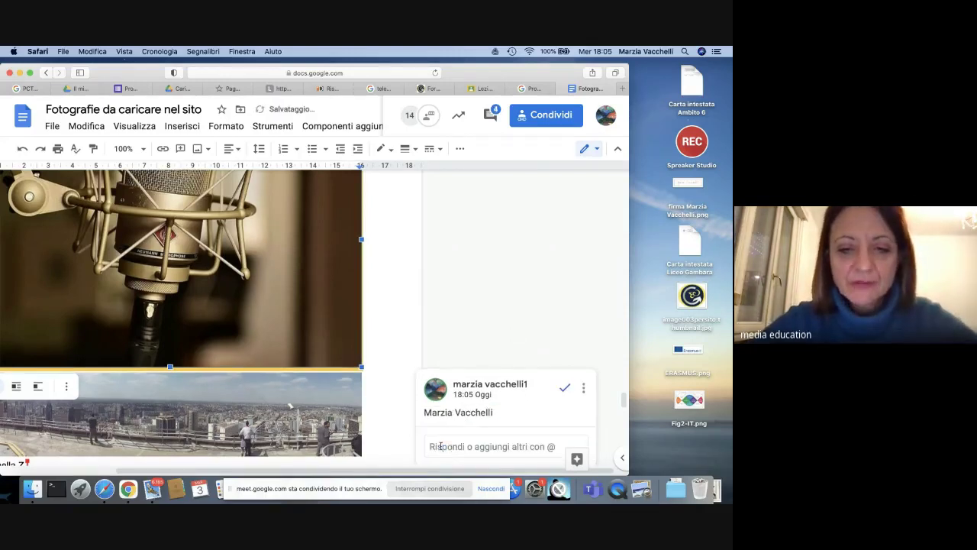
click(537, 249)
scroll(536, 249, up, 15)
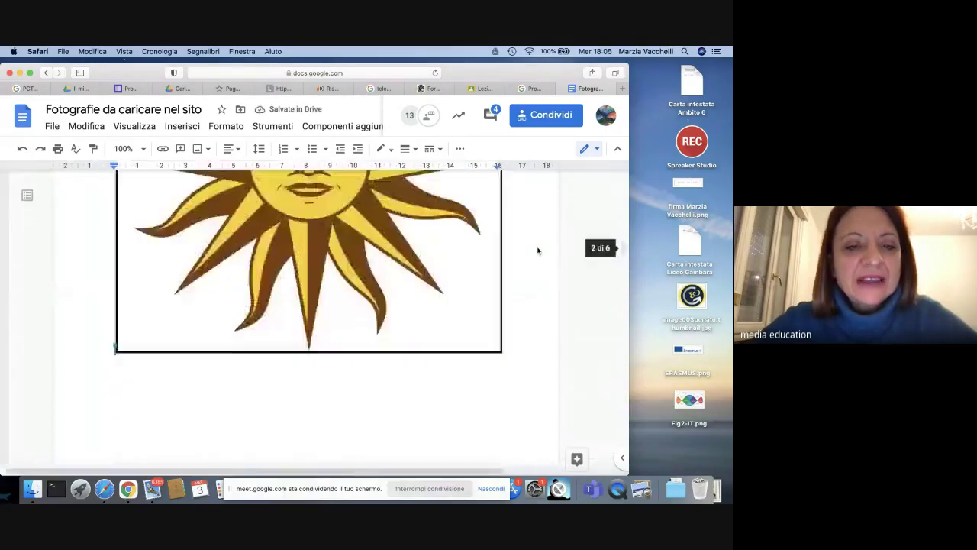
scroll(536, 249, up, 10)
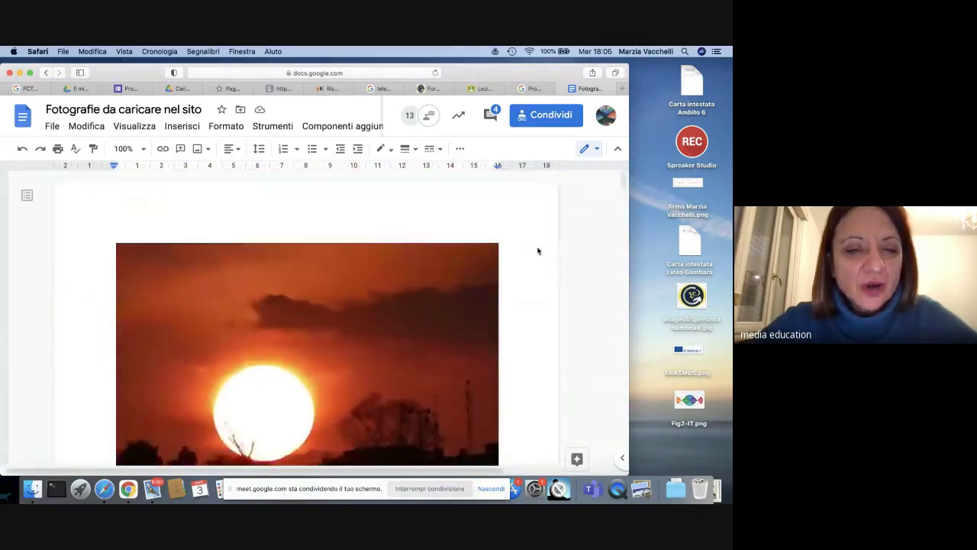
scroll(536, 250, down, 2)
scroll(537, 250, down, 8)
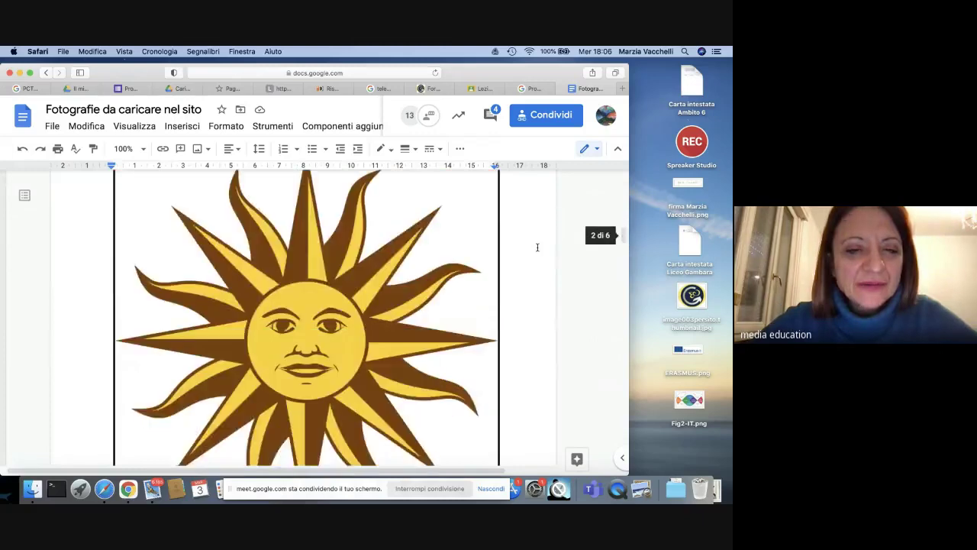
Step: Create a blank form in the Drive folder via Nuovo > Moduli Google > Modulo vuoto
click(537, 90)
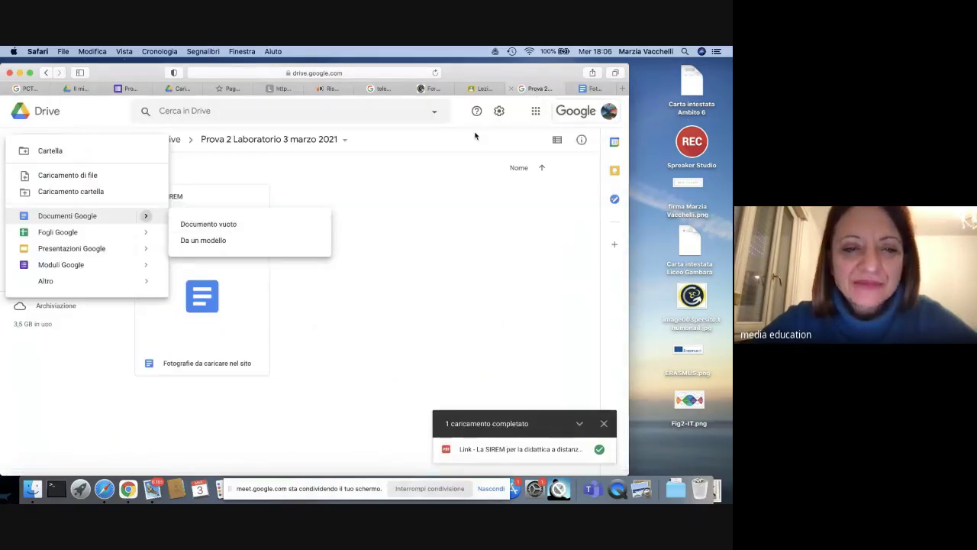
click(395, 346)
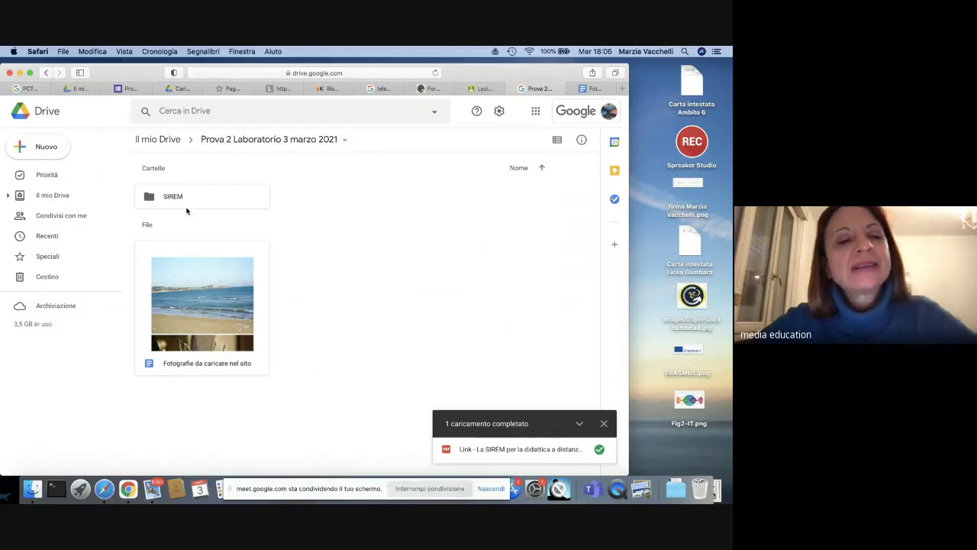
click(44, 151)
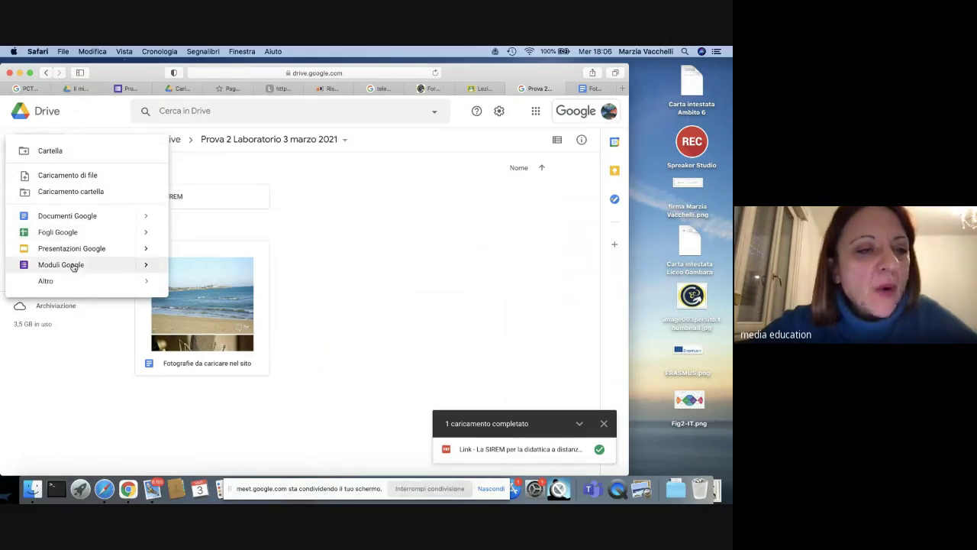
mouse_move(148, 266)
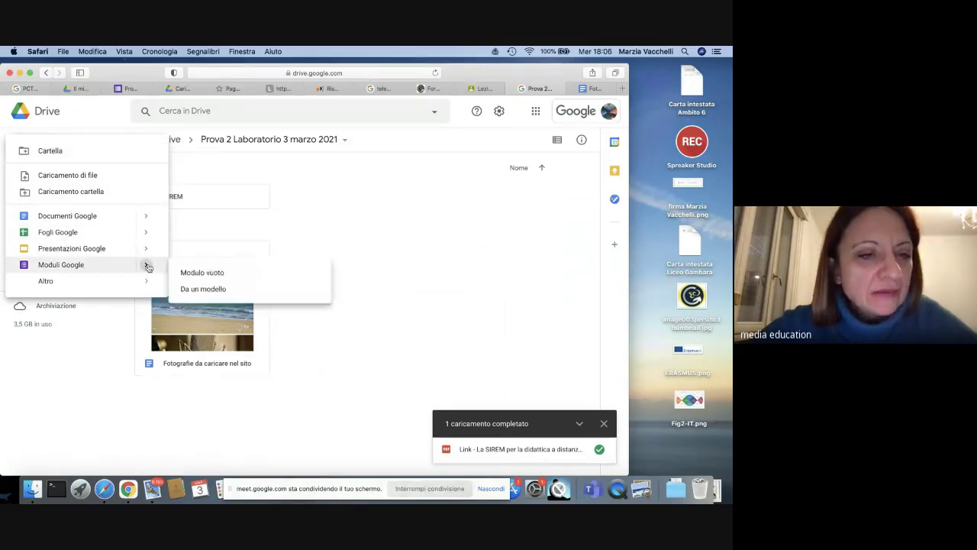
click(220, 274)
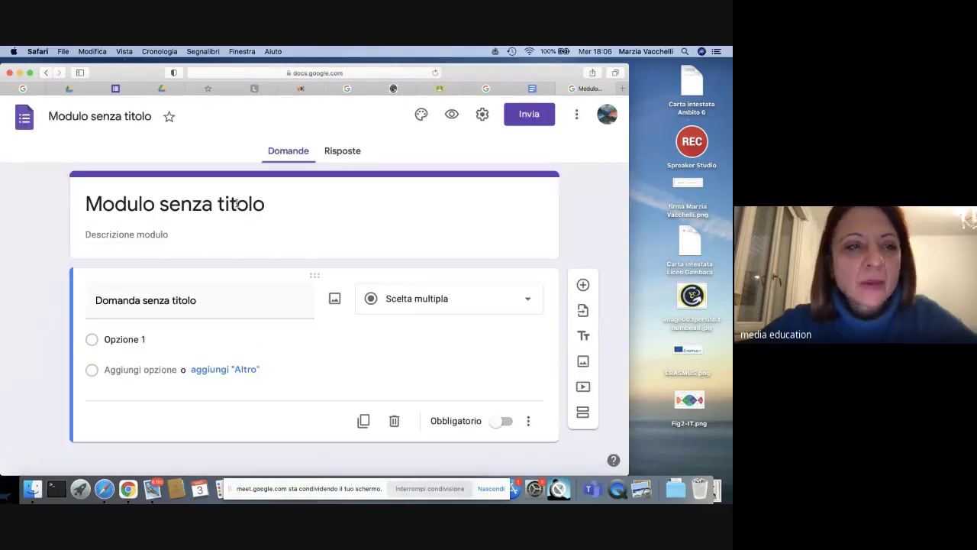
Step: Rename the form from 'Modulo senza titolo' to 'Prova 2 Laboratorio 3 marzo 2021'
click(137, 123)
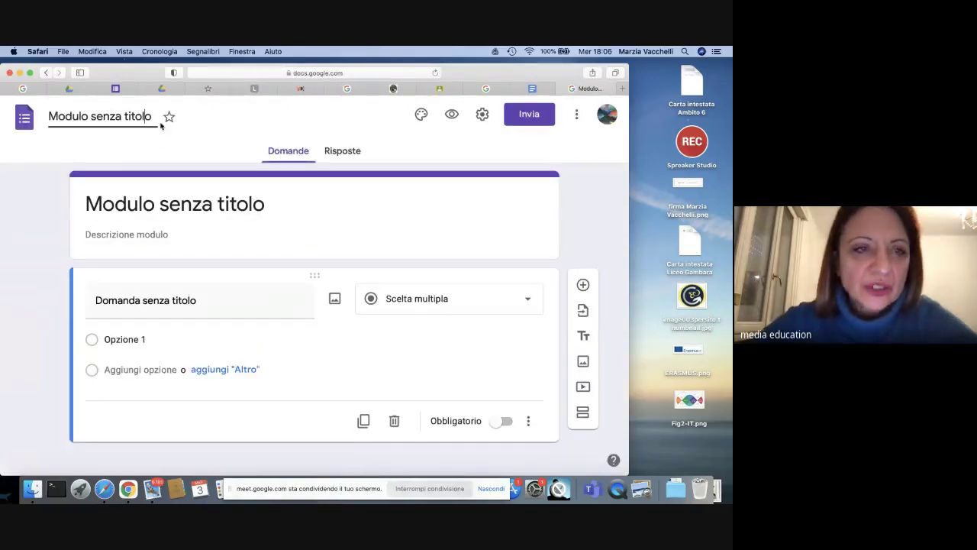
key(BackSpace)
key(BackSpace)
key(BackSpace)
key(BackSpace)
key(BackSpace)
key(BackSpace)
key(BackSpace)
key(BackSpace)
key(BackSpace)
key(BackSpace)
key(BackSpace)
key(BackSpace)
key(BackSpace)
key(BackSpace)
key(BackSpace)
key(BackSpace)
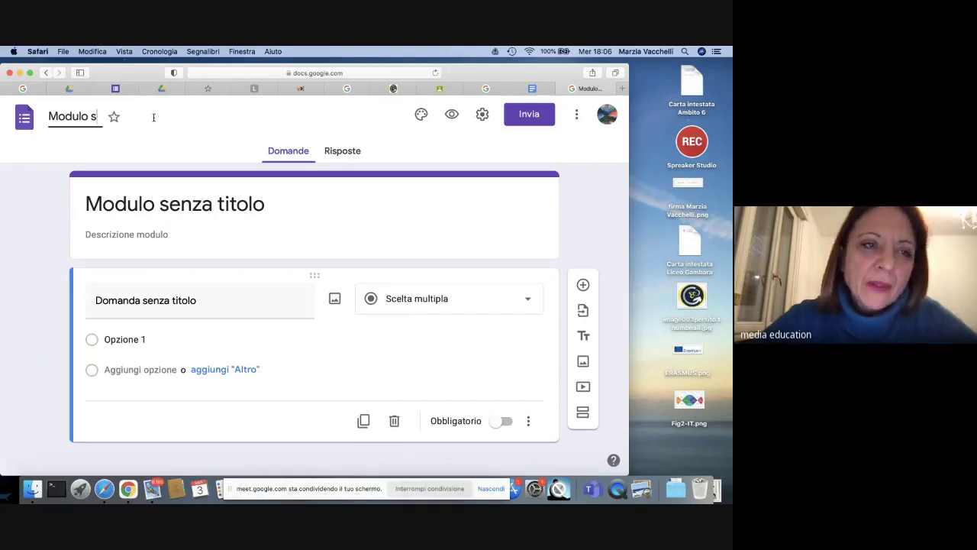
key(BackSpace)
key(BackSpace)
key(BackSpace)
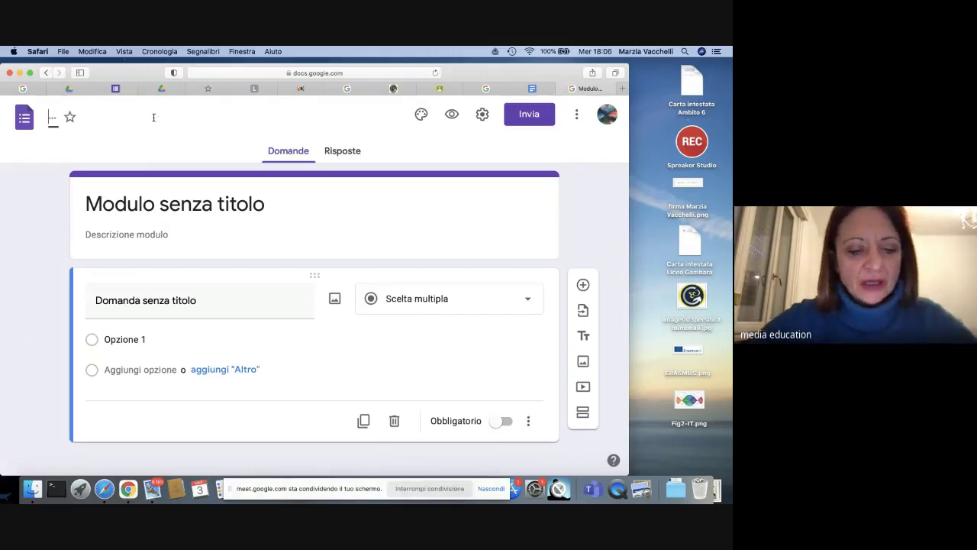
text(Prov)
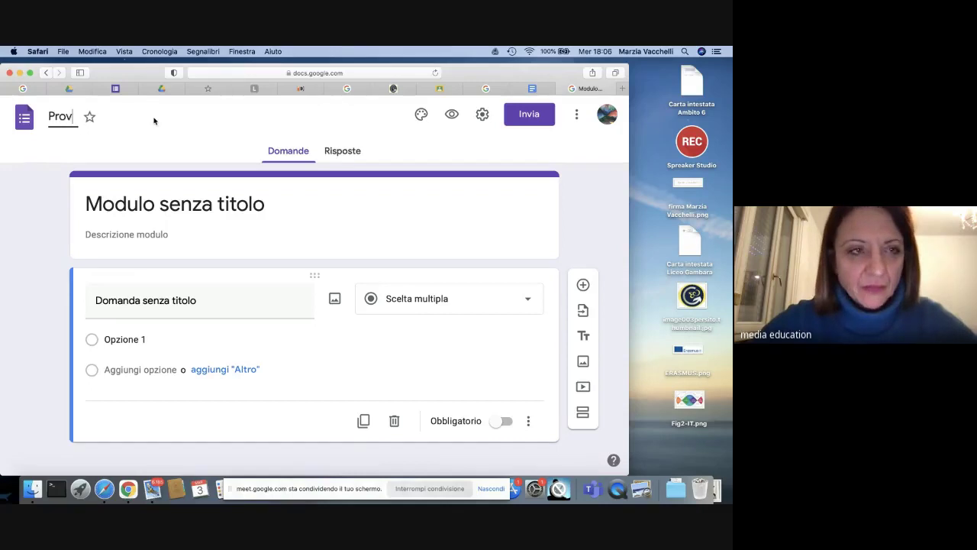
text(a 2)
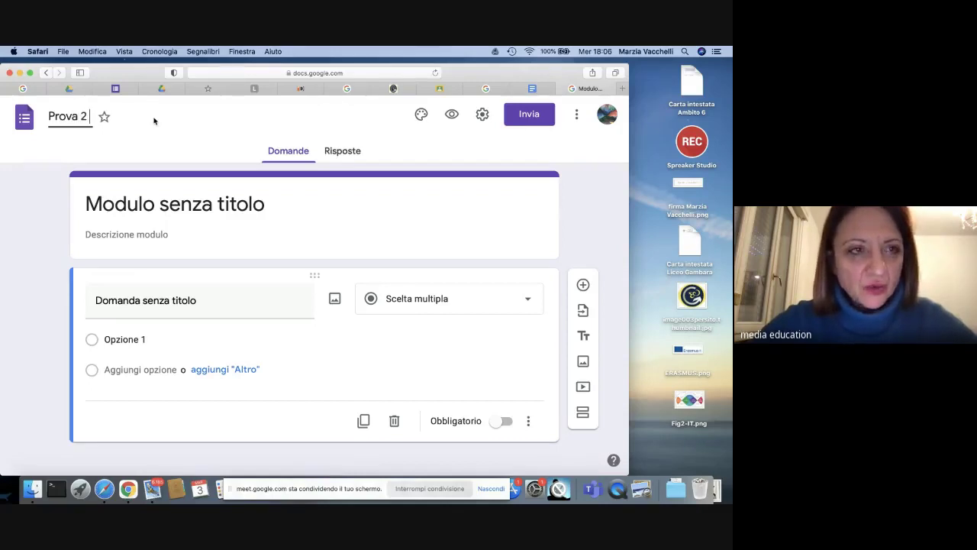
text( Laboratoprio)
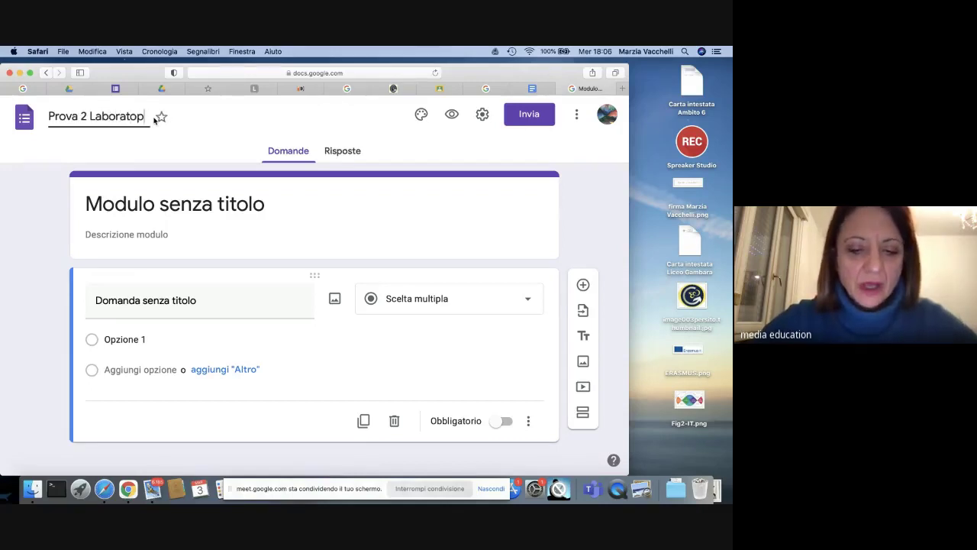
key(BackSpace)
key(BackSpace)
key(BackSpace)
key(BackSpace)
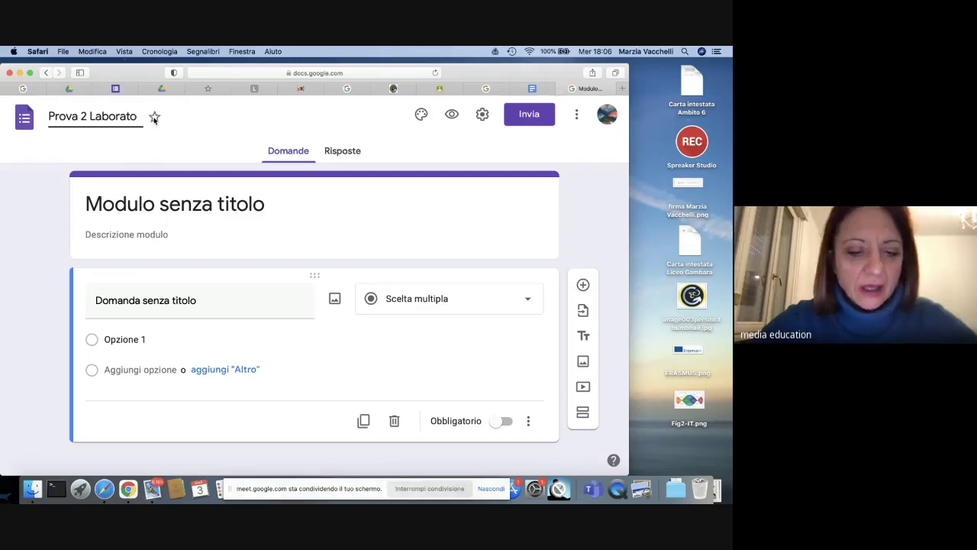
text(rio 3)
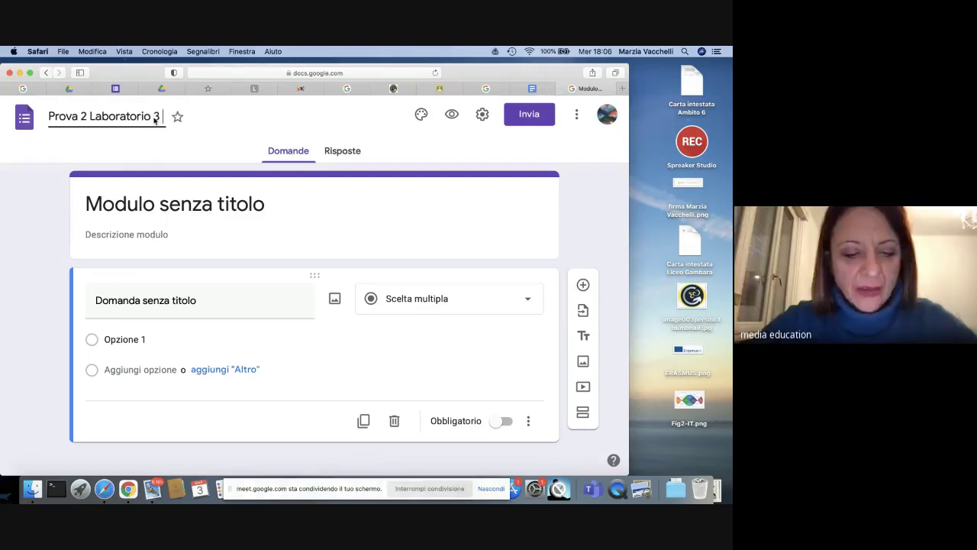
text( marzo 2021)
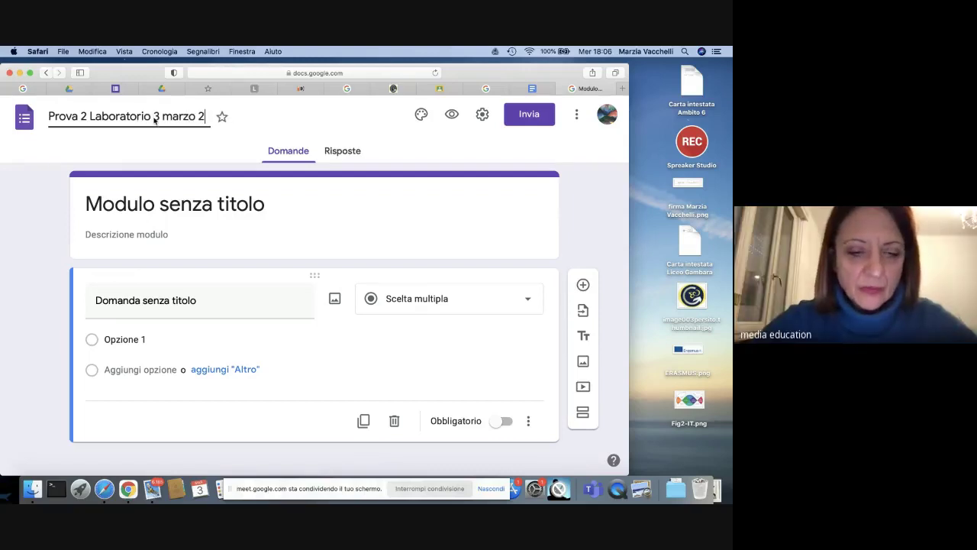
click(152, 207)
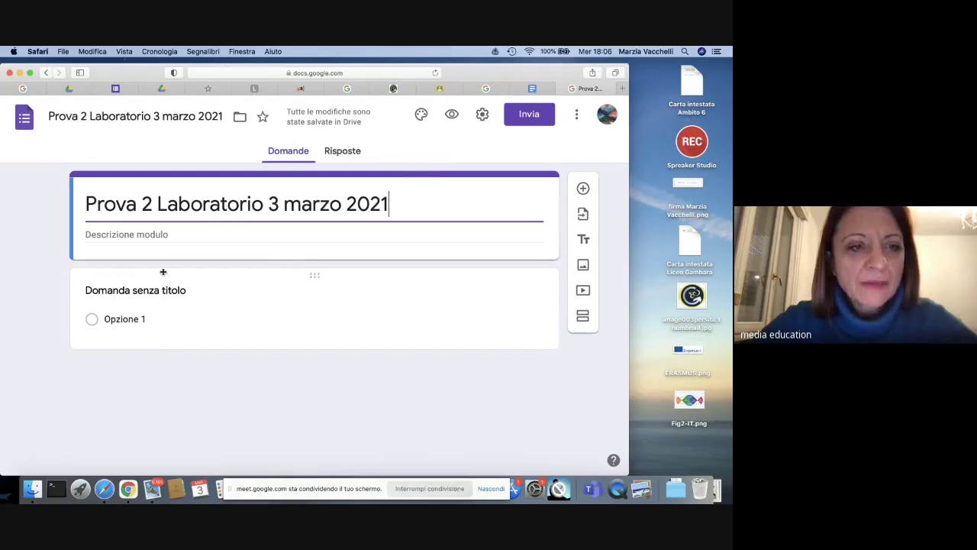
click(185, 291)
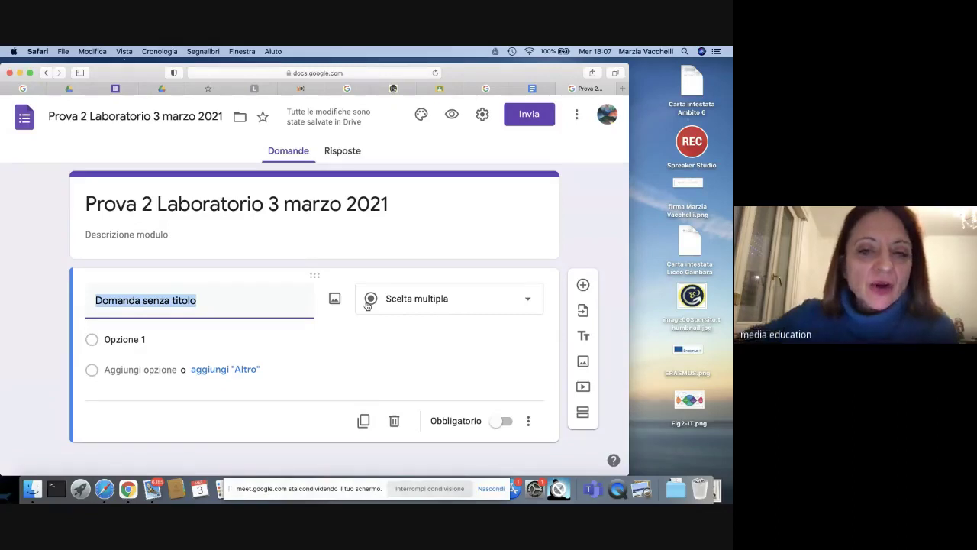
Step: Change the untitled question to a Caricamento di file question and accept the Drive upload notice
click(530, 302)
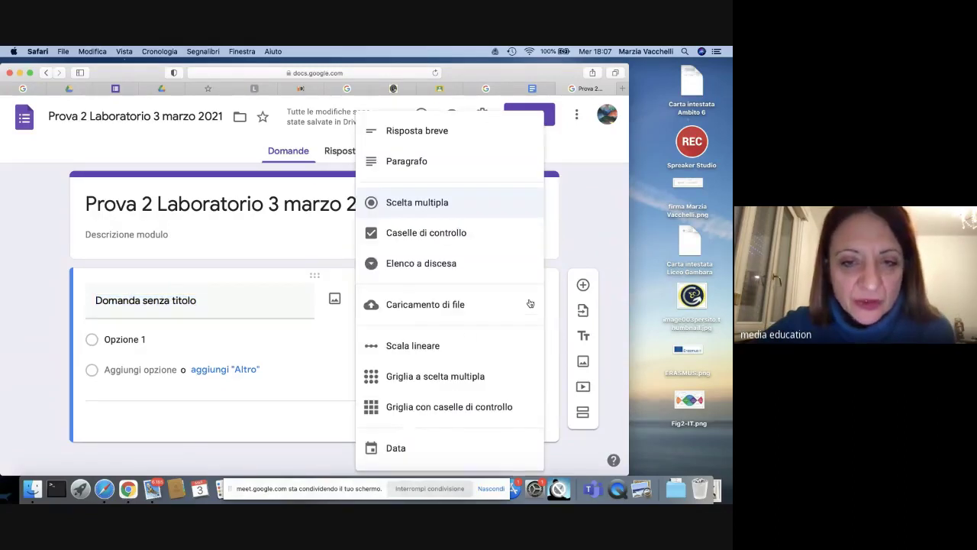
click(415, 315)
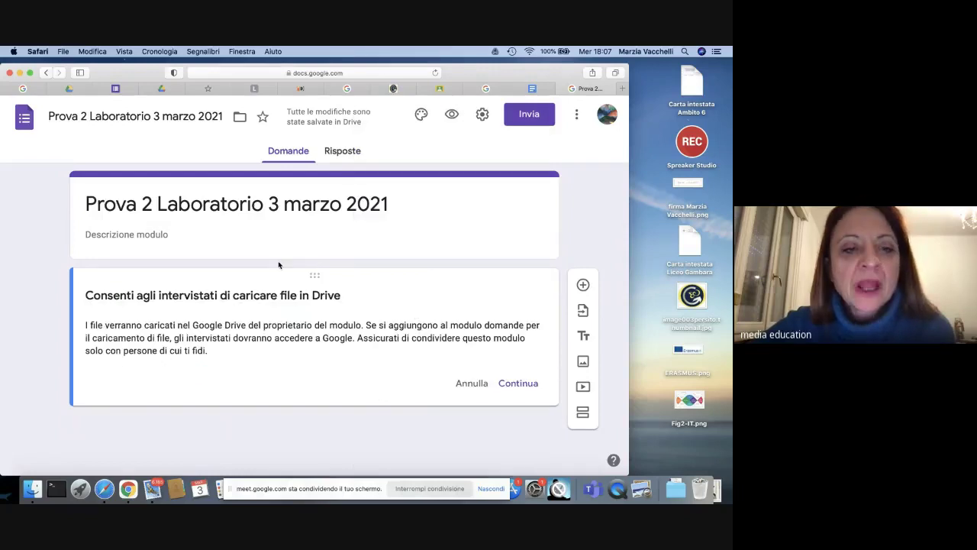
click(519, 386)
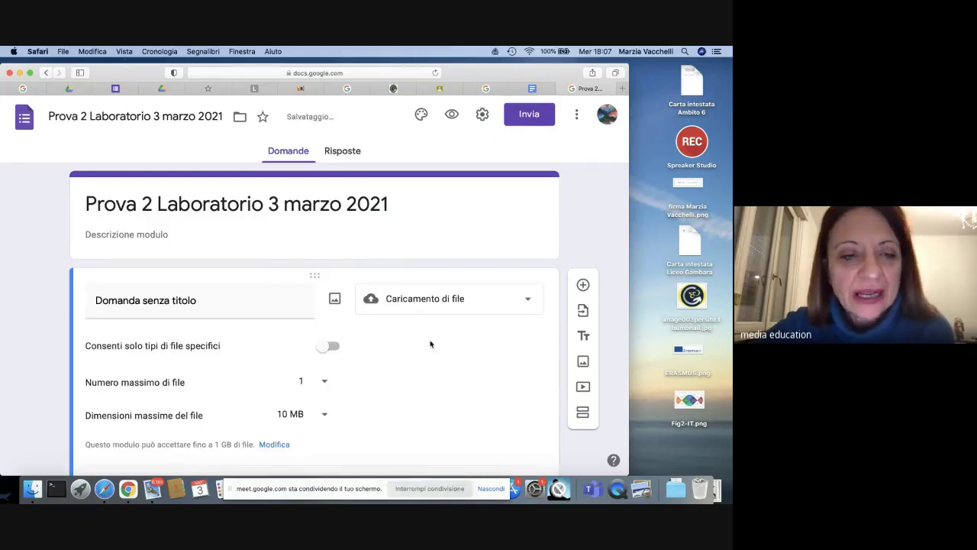
scroll(409, 330, down, 2)
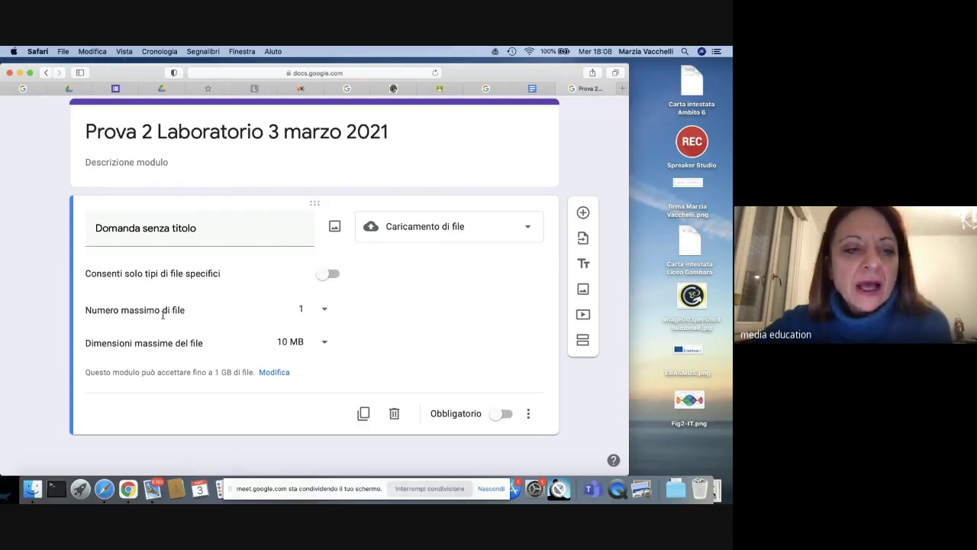
Step: Keep the upload limit at 1 file and set the maximum file size to 100 MB
click(326, 312)
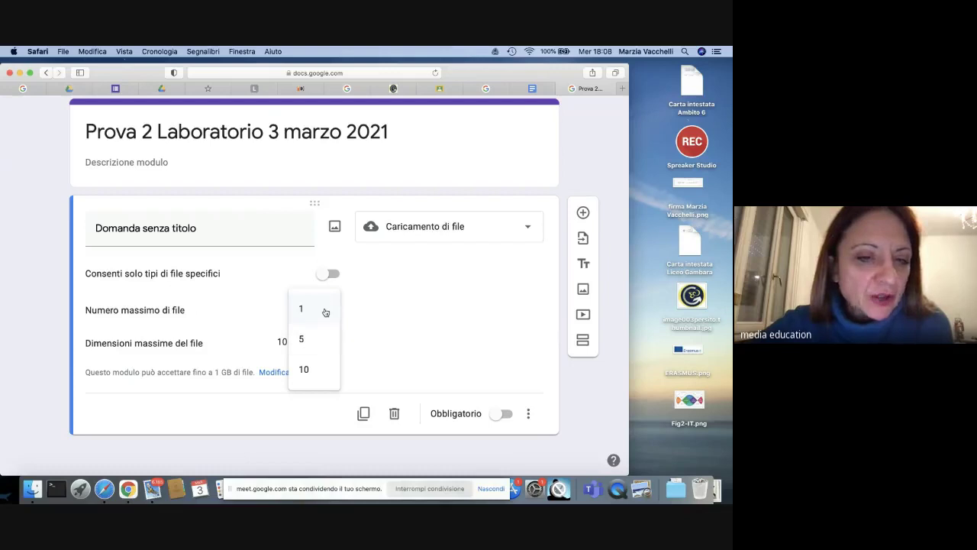
click(325, 310)
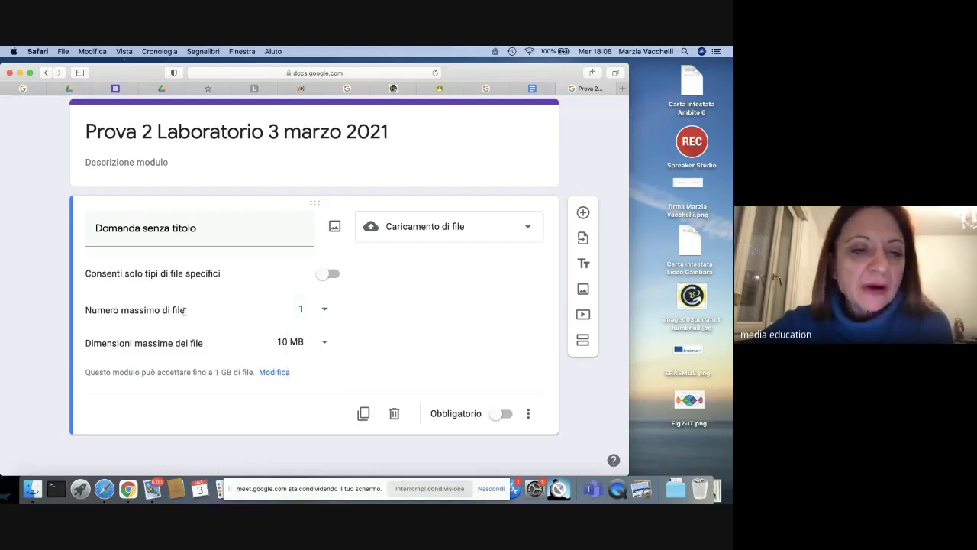
click(324, 344)
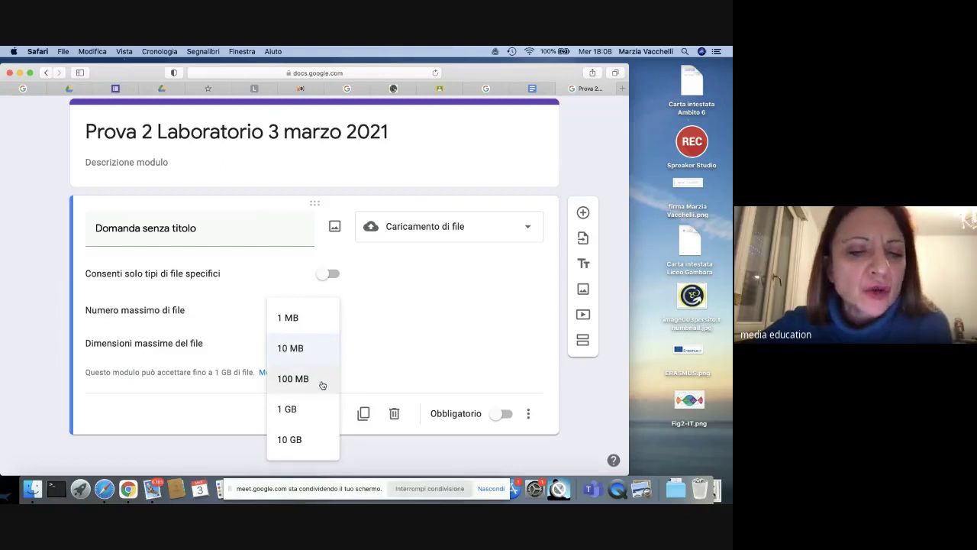
click(322, 385)
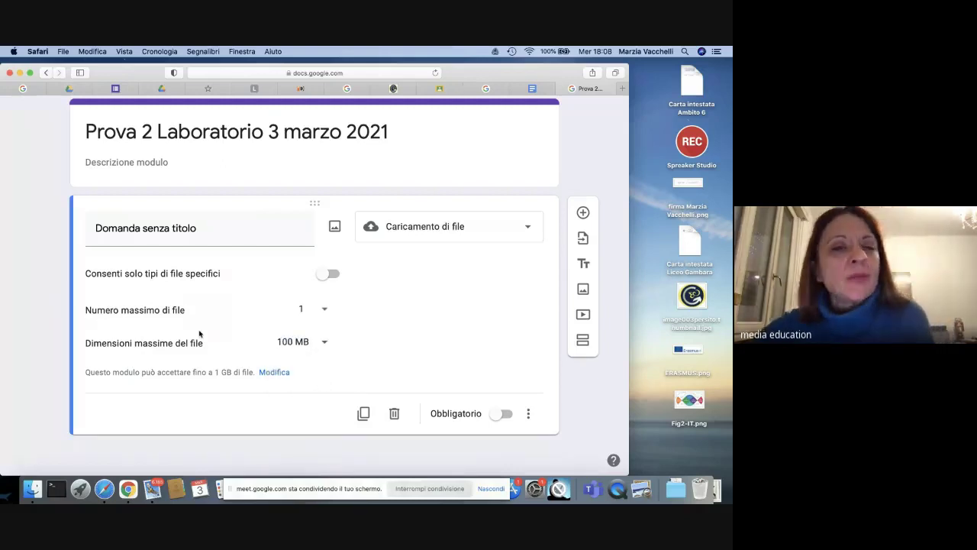
scroll(229, 340, up, 2)
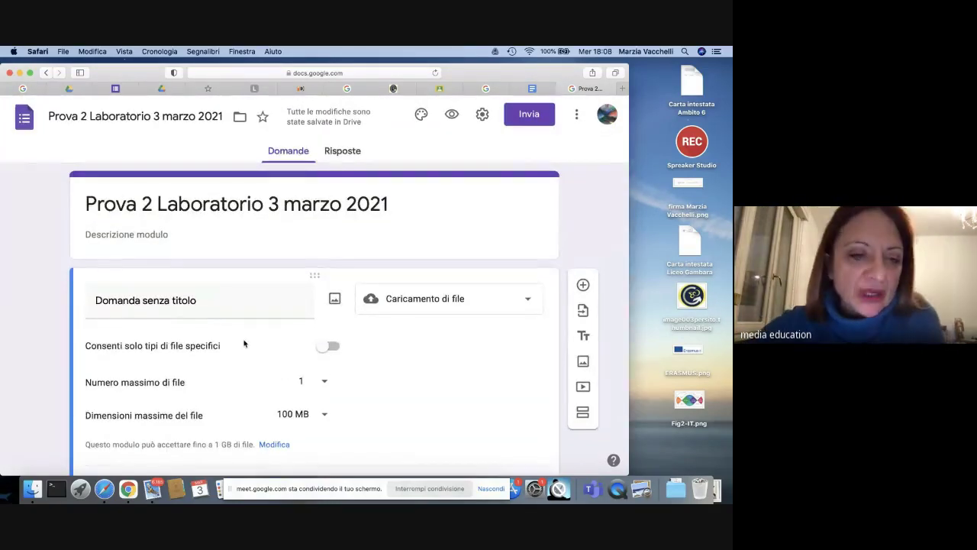
scroll(244, 343, down, 2)
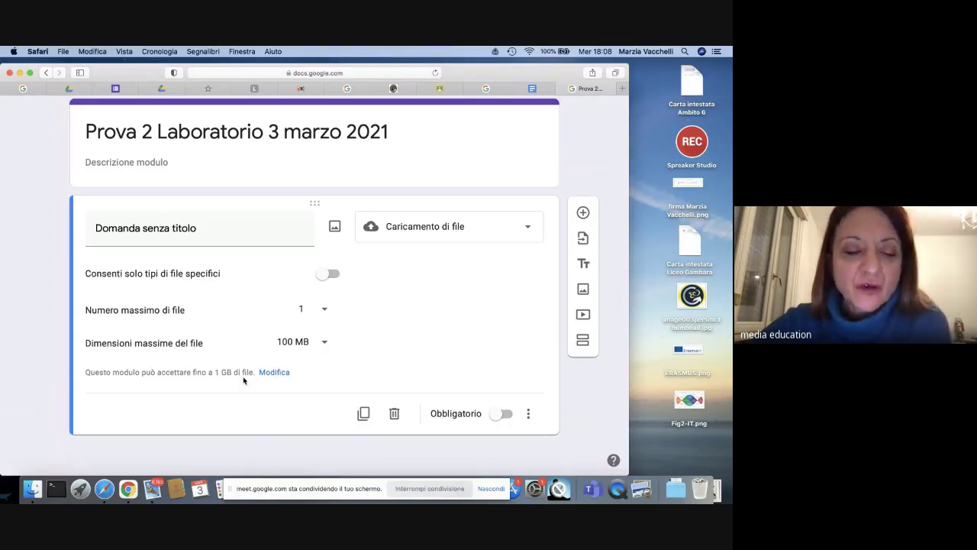
Step: Raise the form-wide upload limit for all files from 1 GB to 1 TB and save
click(277, 373)
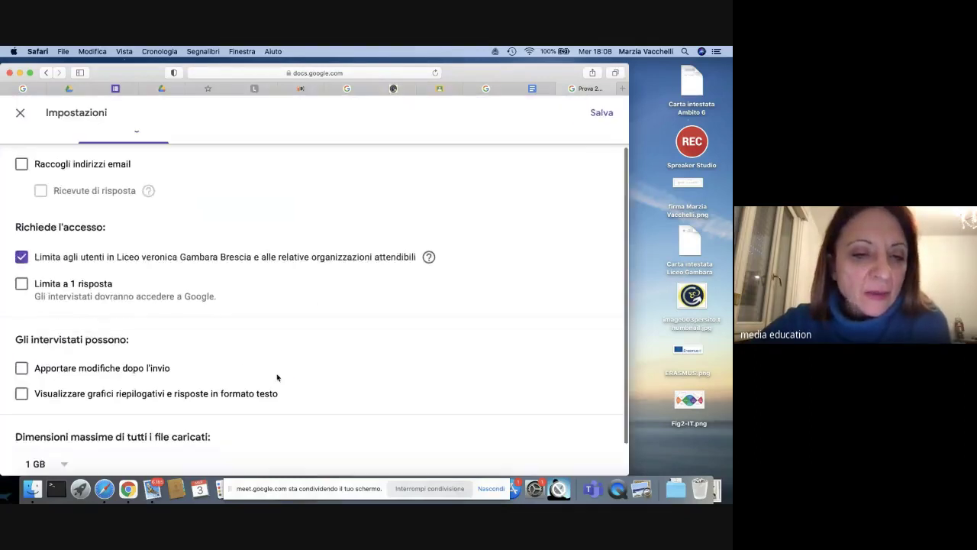
scroll(98, 372, down, 1)
click(64, 428)
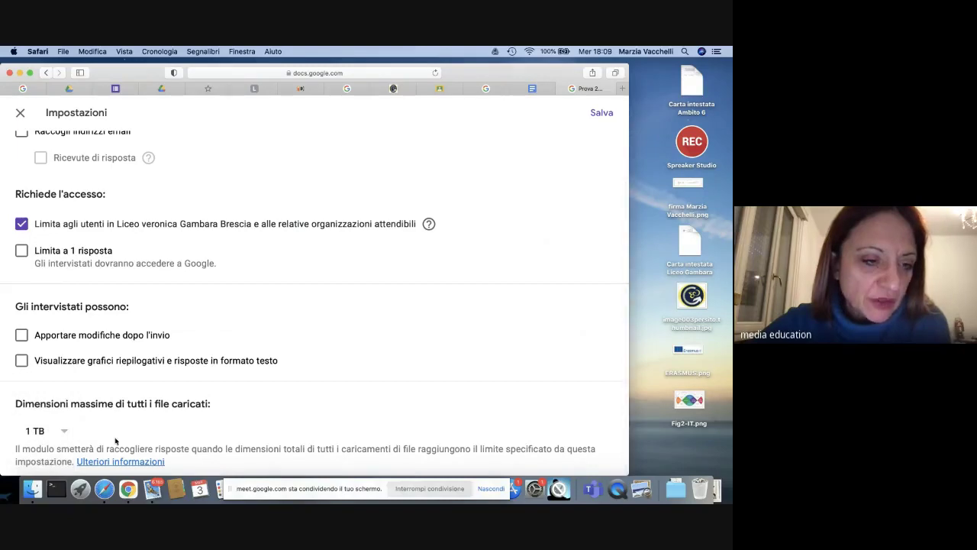
click(600, 114)
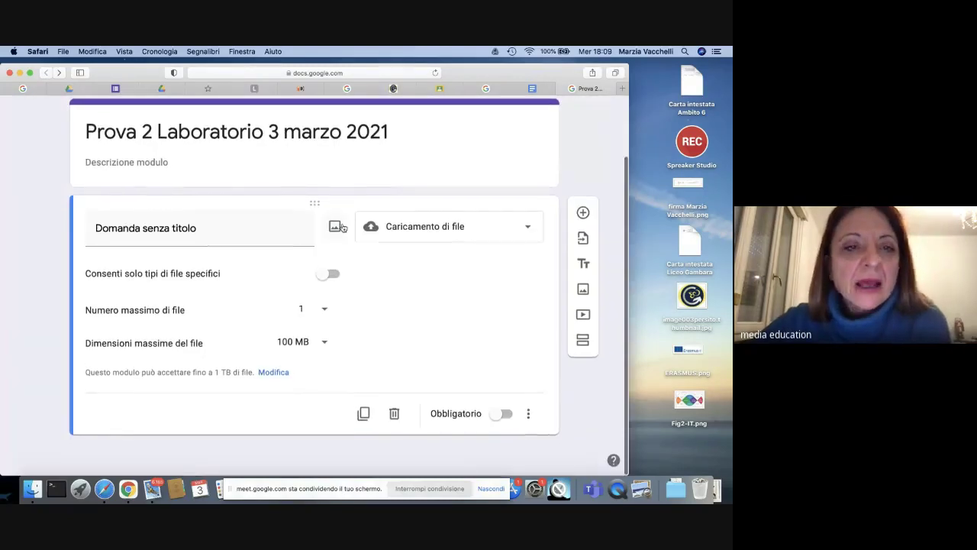
scroll(273, 278, up, 1)
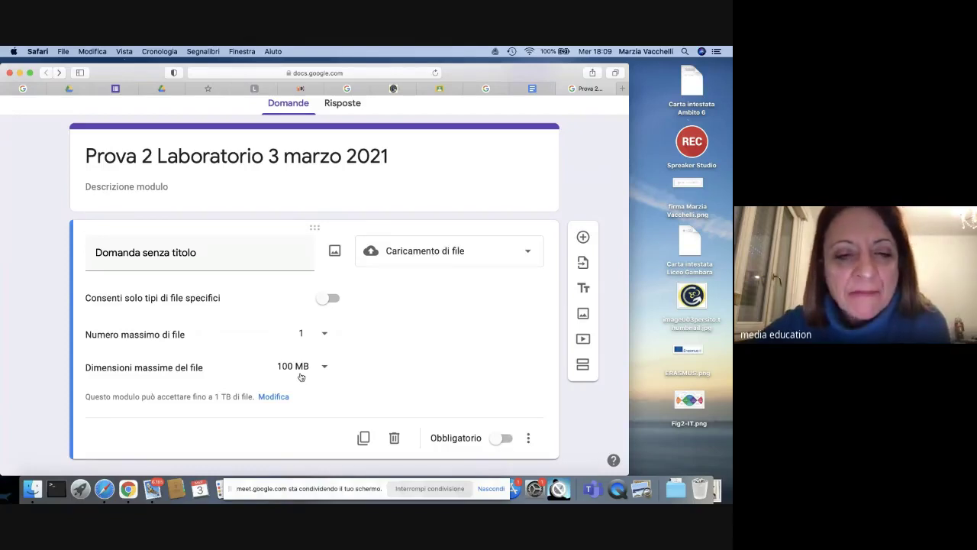
scroll(421, 404, down, 1)
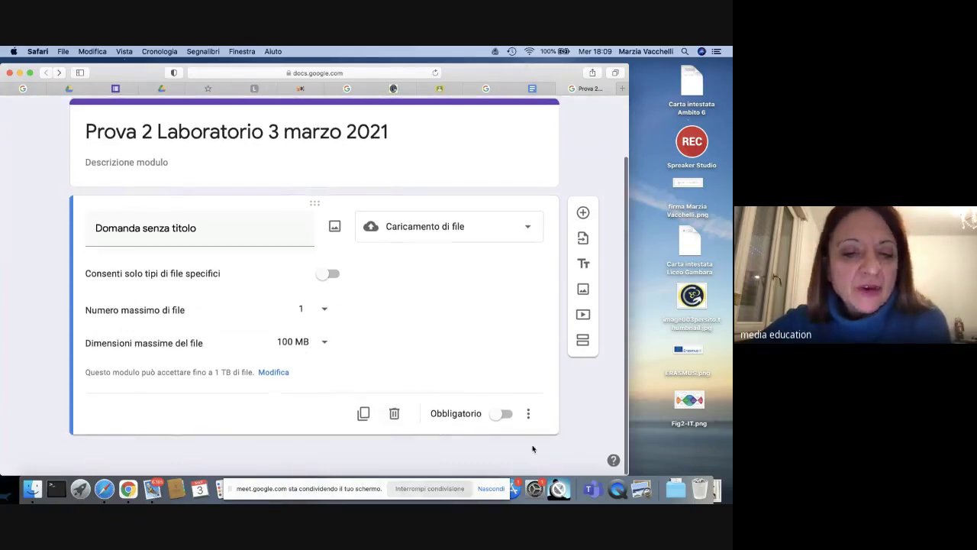
Step: Make the upload question required and title it 'Carica gentilmente il file richiesto (audio, video, doc, modulo, presentazioni, fogli…)'
click(501, 413)
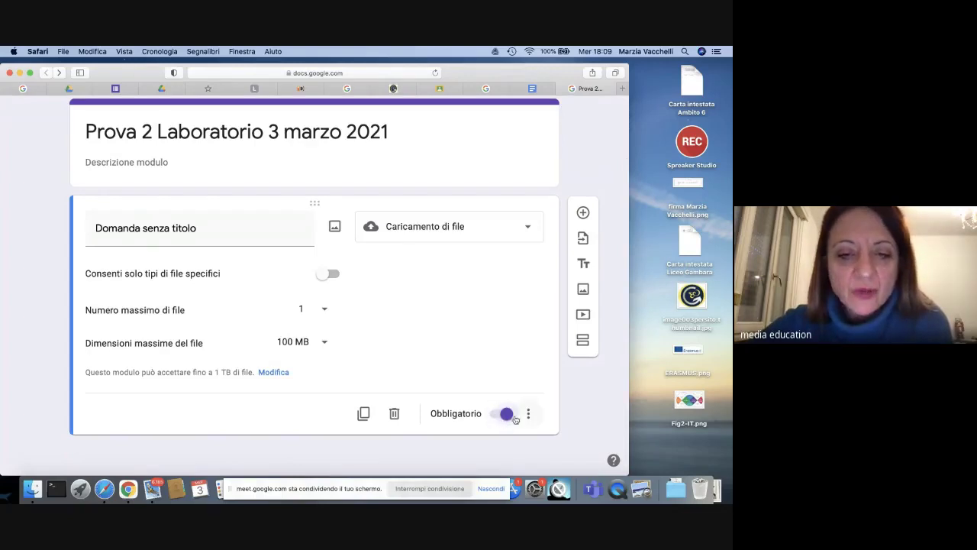
click(116, 229)
key(BackSpace)
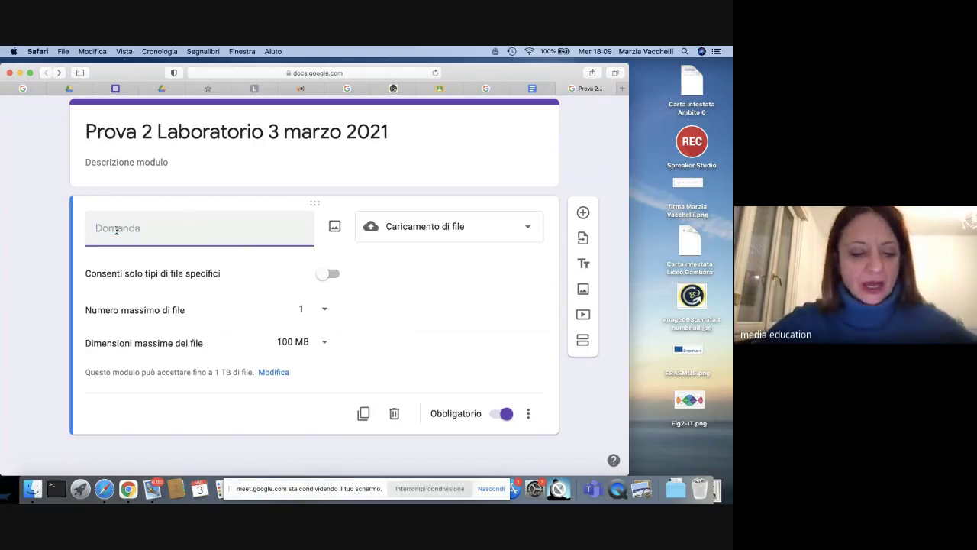
text(Carica gen)
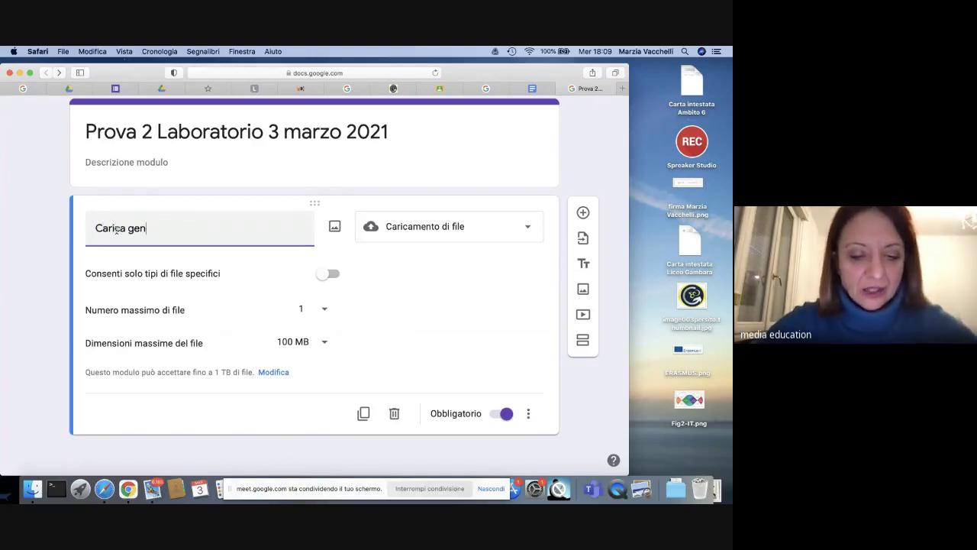
text(tilm)
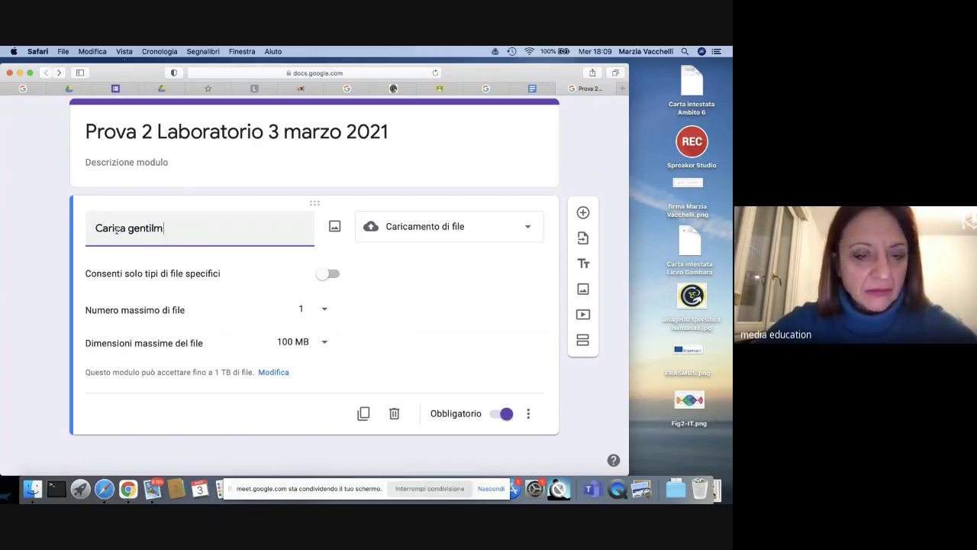
text(ente il file richiesto (au)
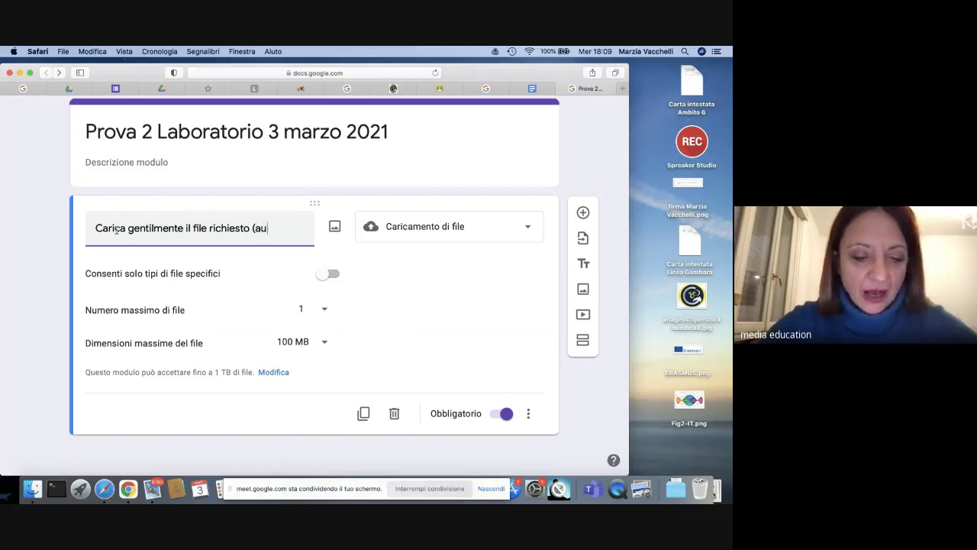
text(dio, video, doc,)
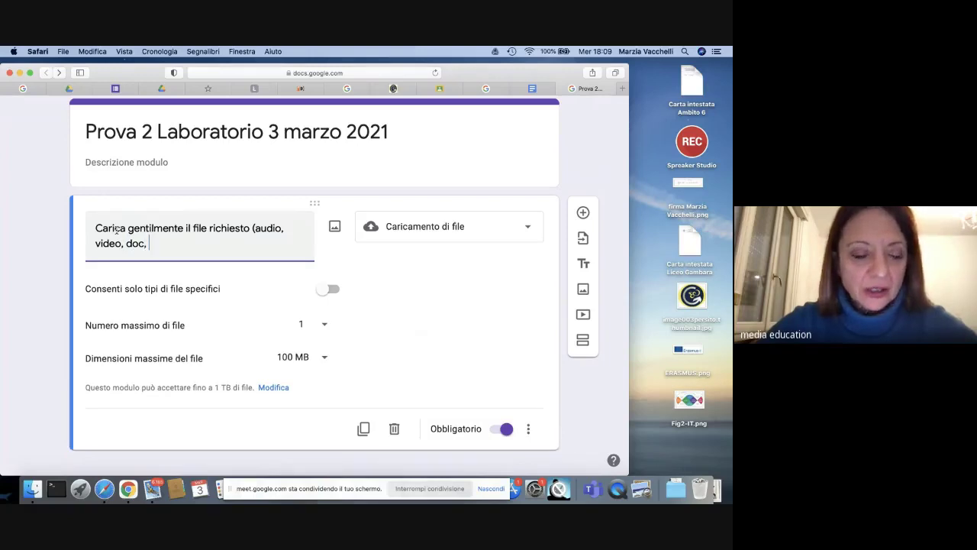
text( mo)
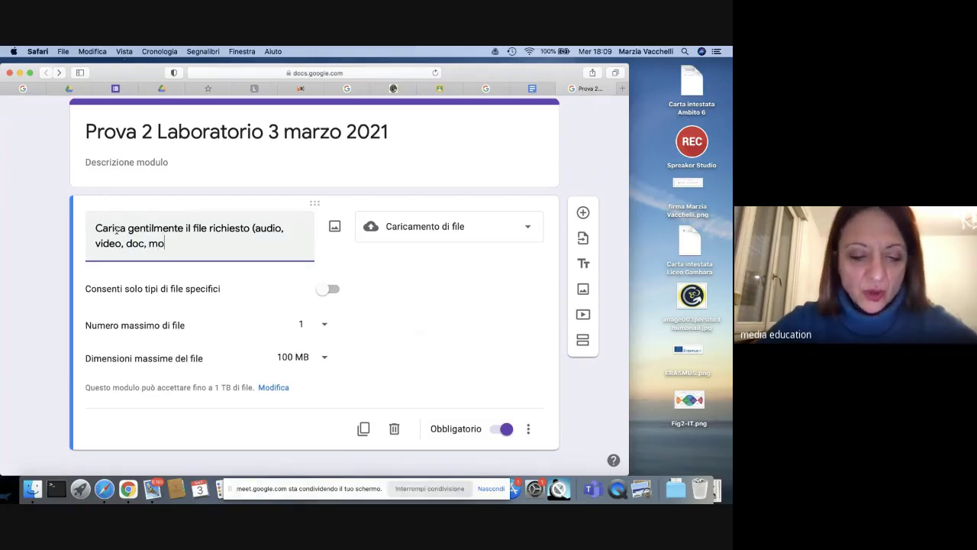
text(dulo, pres)
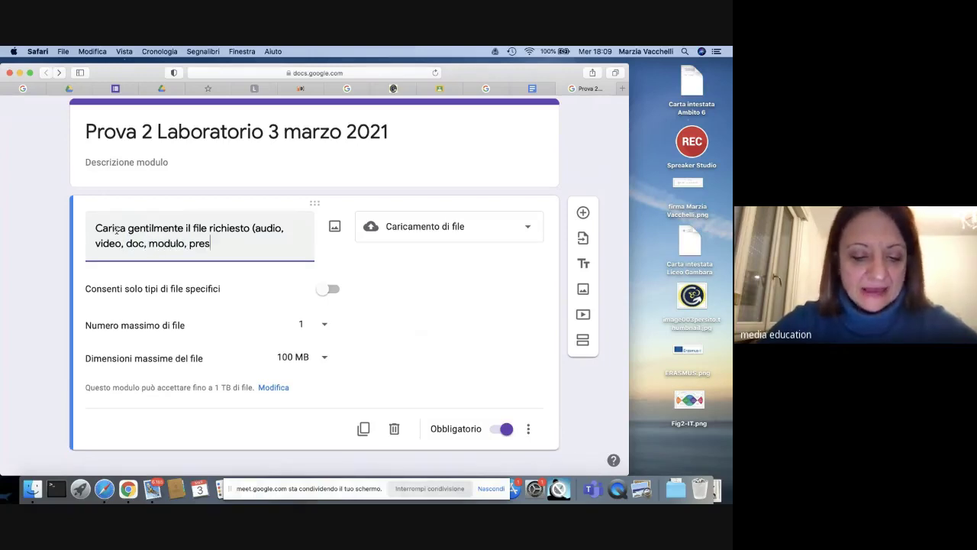
text(entazioni, fogli...)
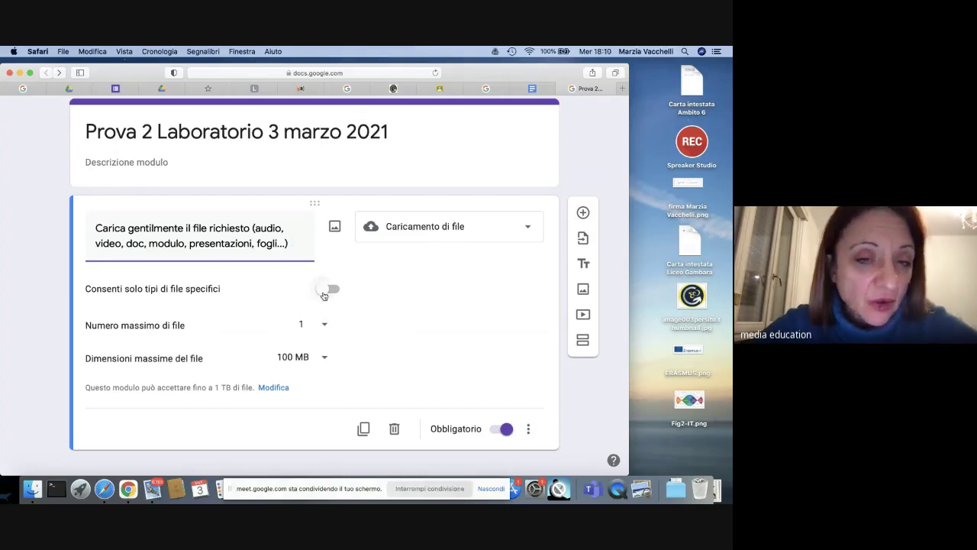
Step: Turn on the specific file-type restriction, trying several types and leaving Documento unticked
click(326, 290)
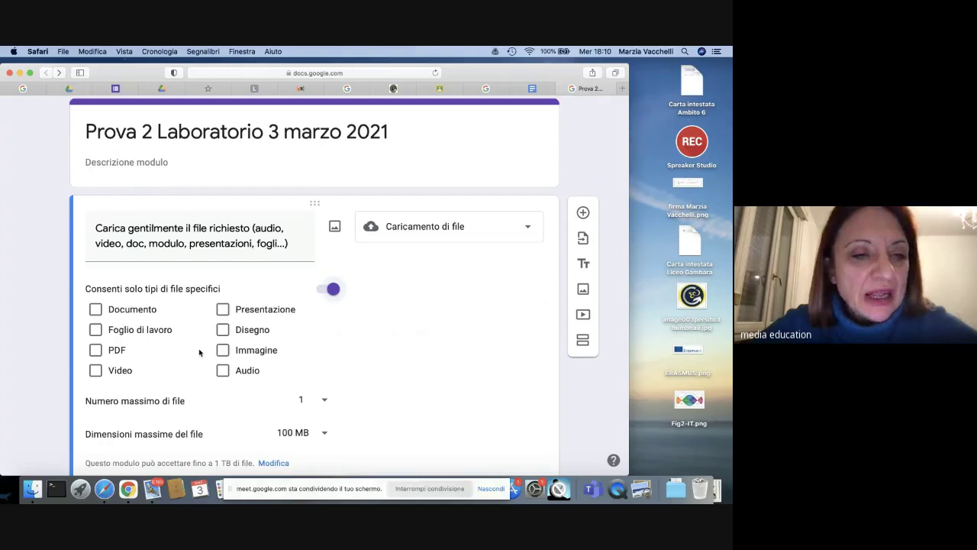
click(223, 309)
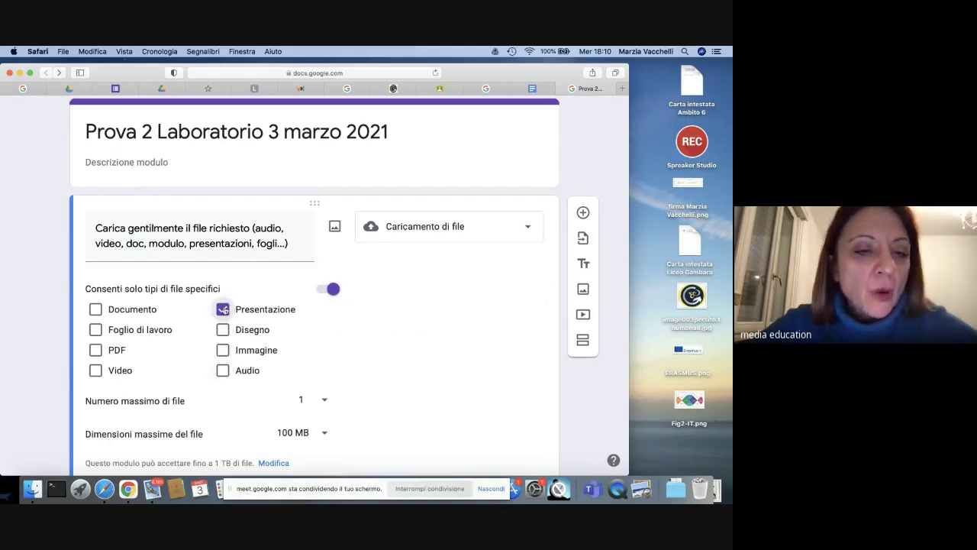
click(223, 309)
click(223, 370)
click(224, 370)
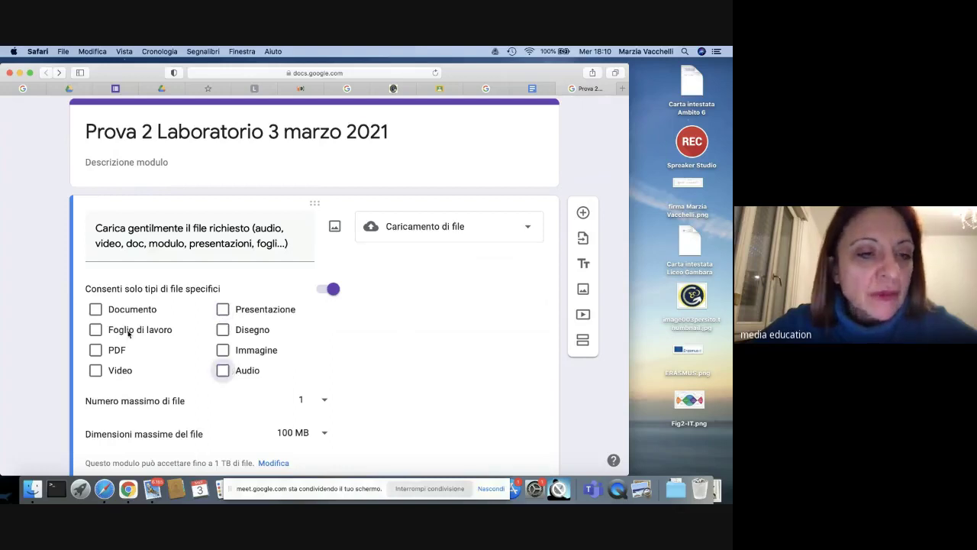
click(95, 310)
click(95, 349)
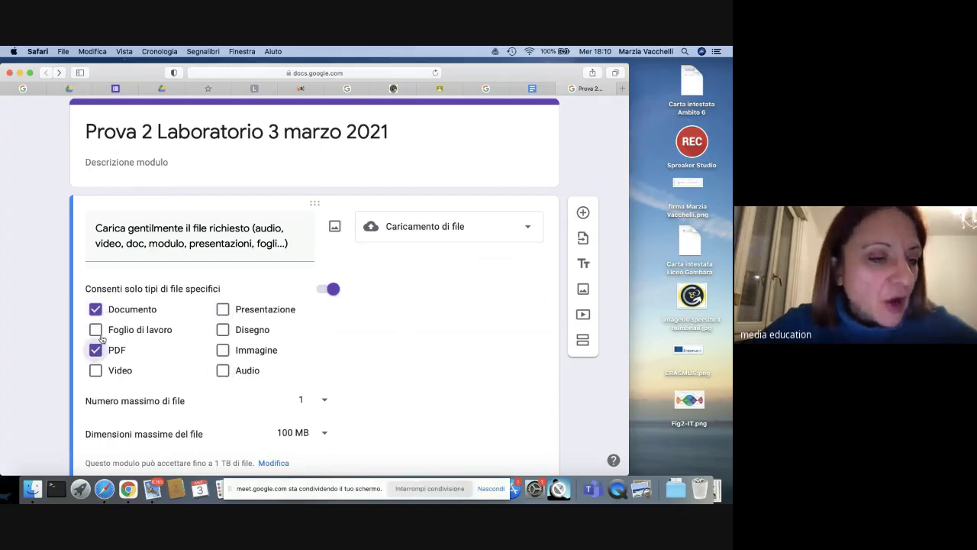
click(95, 330)
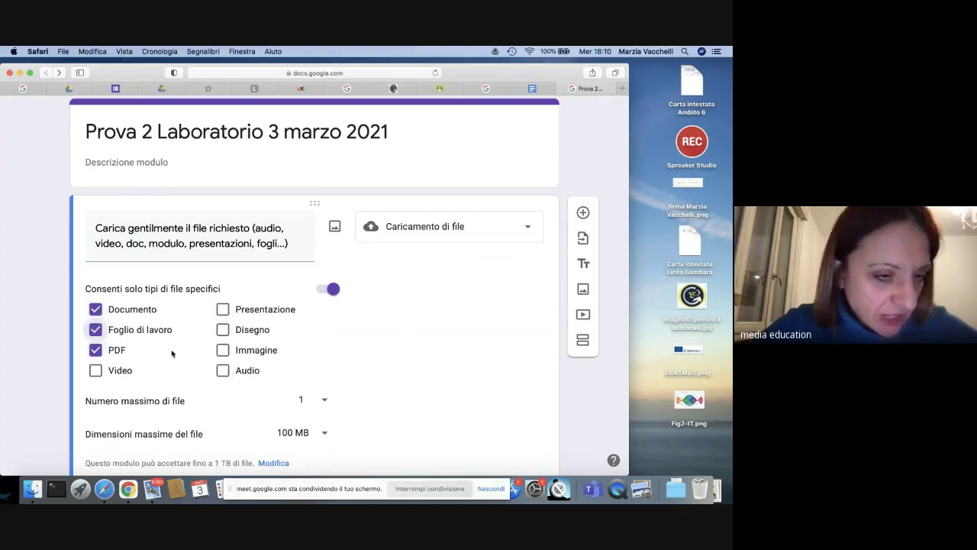
click(95, 350)
click(95, 330)
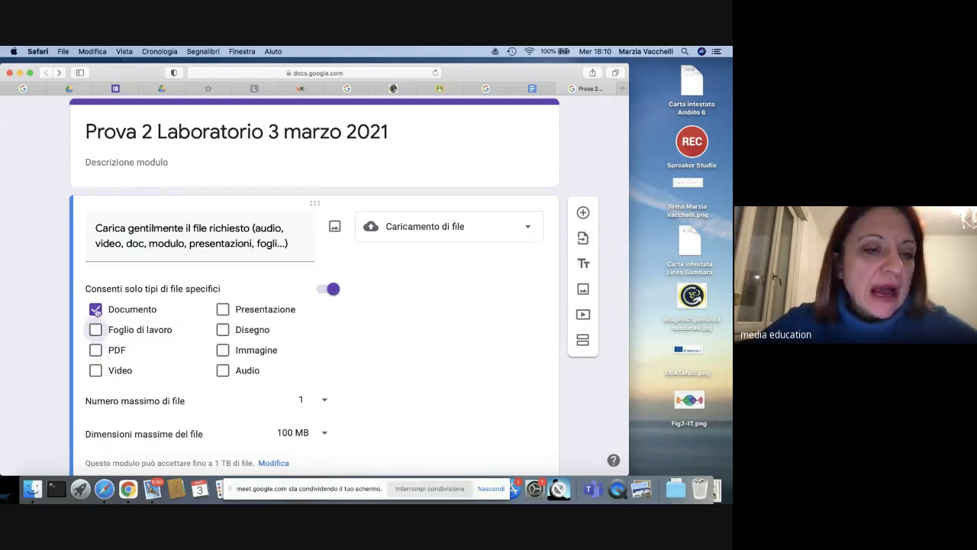
click(95, 309)
Step: Bring up the Inserisci immagine picker for the upload question
scroll(408, 333, down, 2)
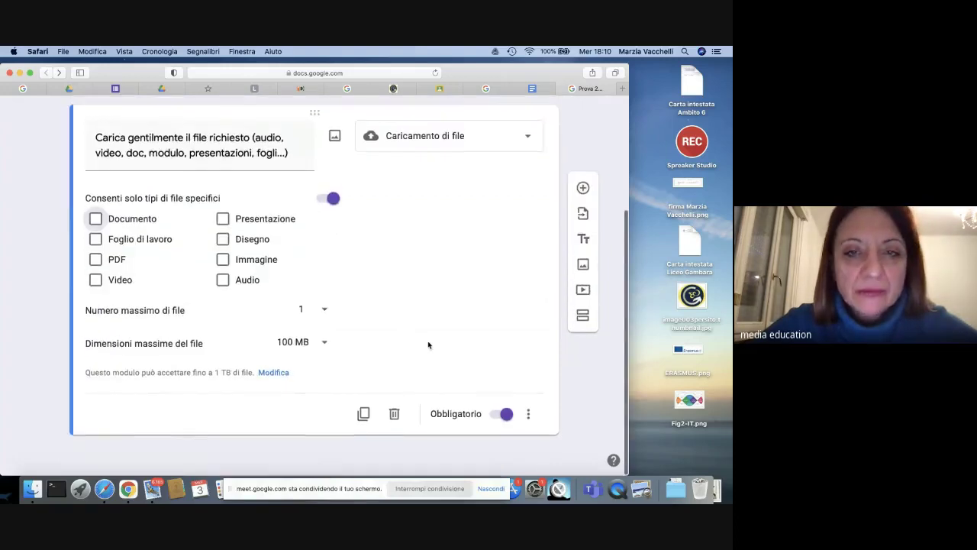
scroll(427, 342, up, 3)
scroll(400, 339, up, 1)
click(358, 328)
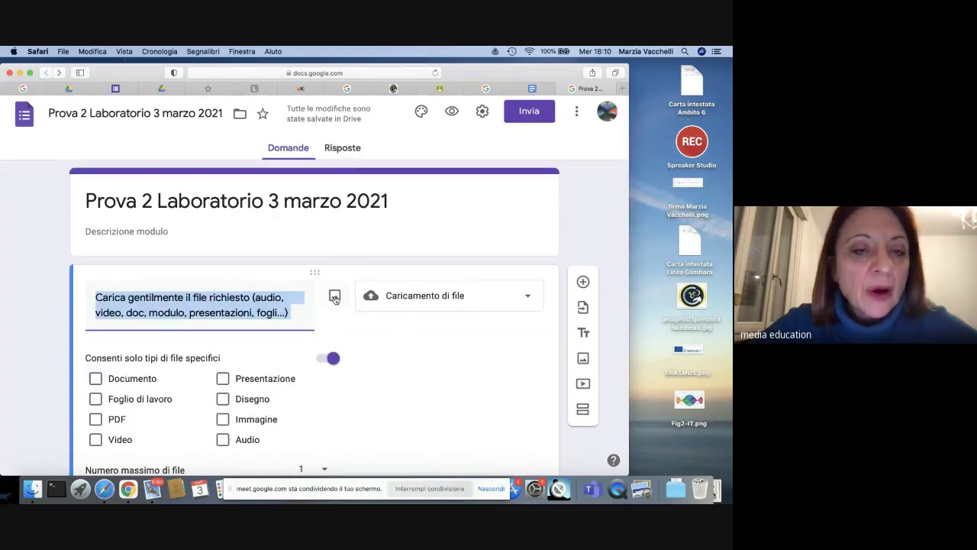
click(334, 298)
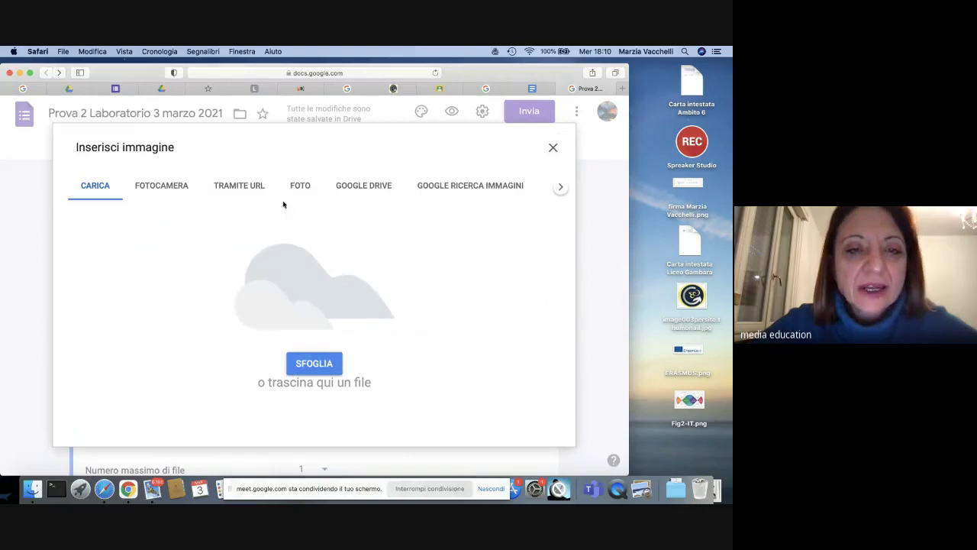
Step: Insert the Dec 14 doodle from FOTO into the upload question
click(300, 187)
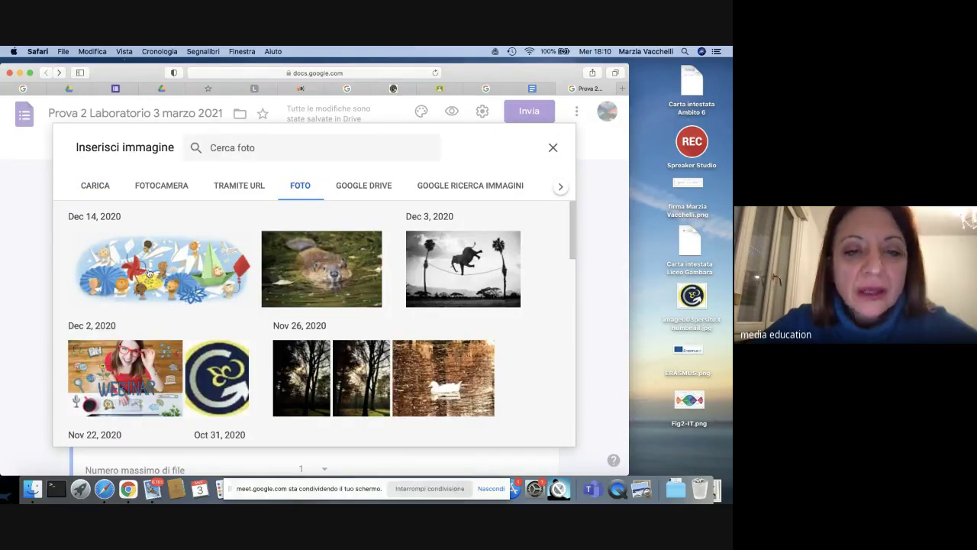
click(186, 278)
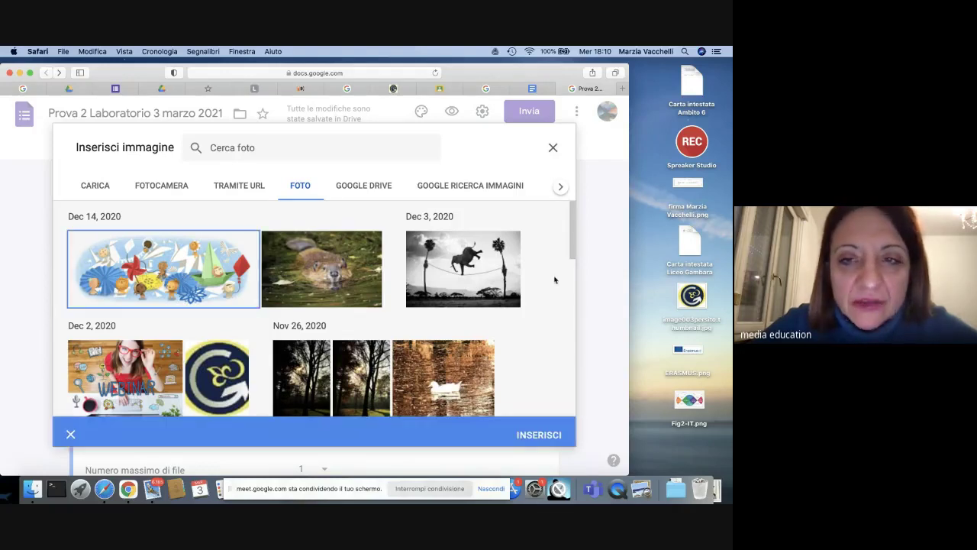
click(539, 432)
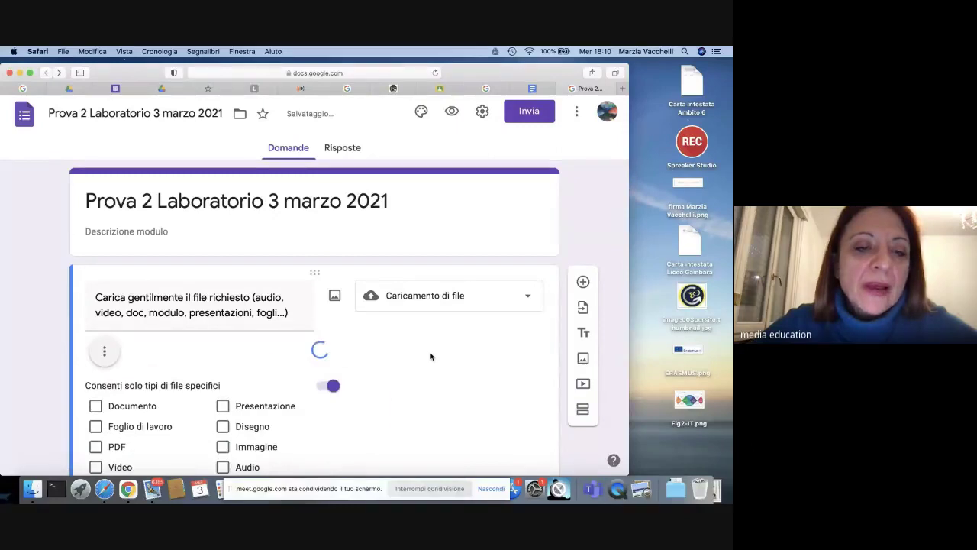
scroll(431, 356, down, 5)
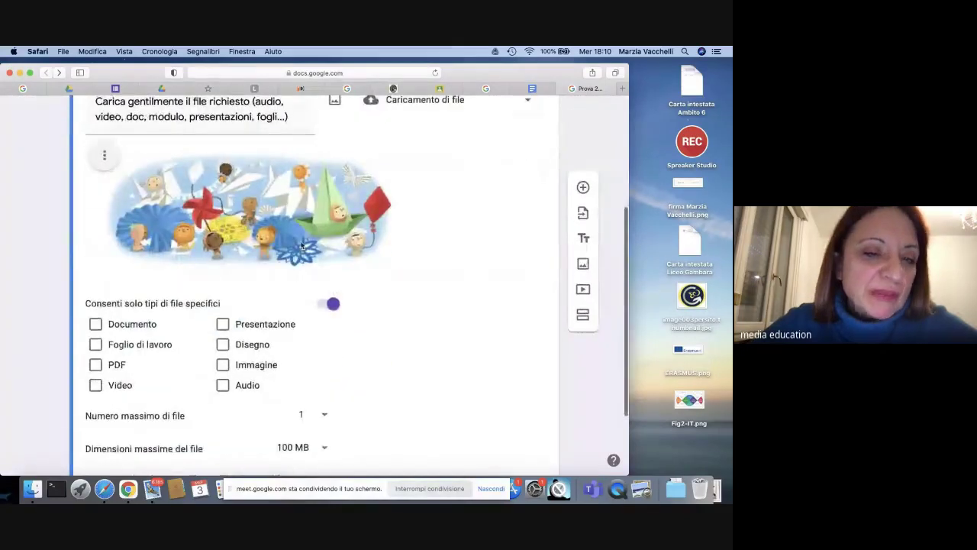
scroll(415, 312, up, 1)
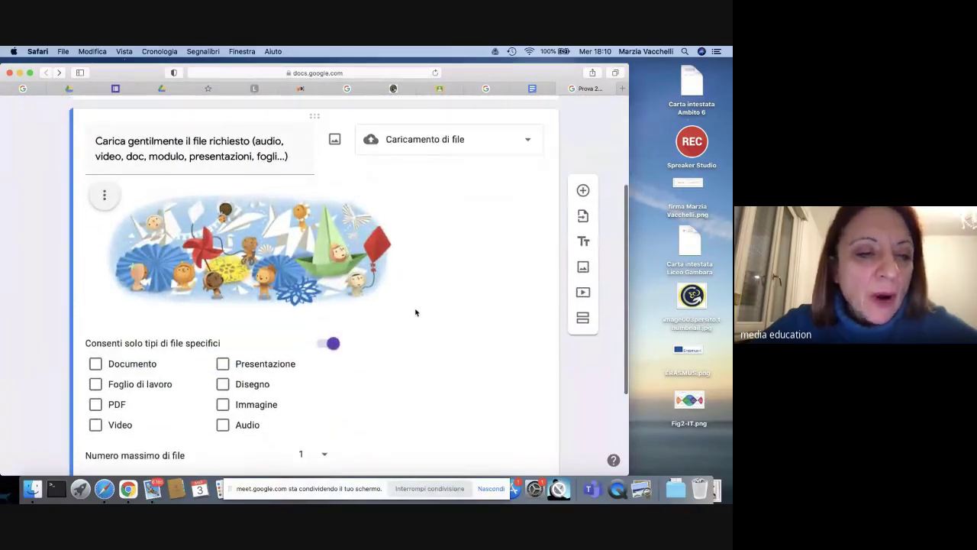
scroll(338, 257, down, 4)
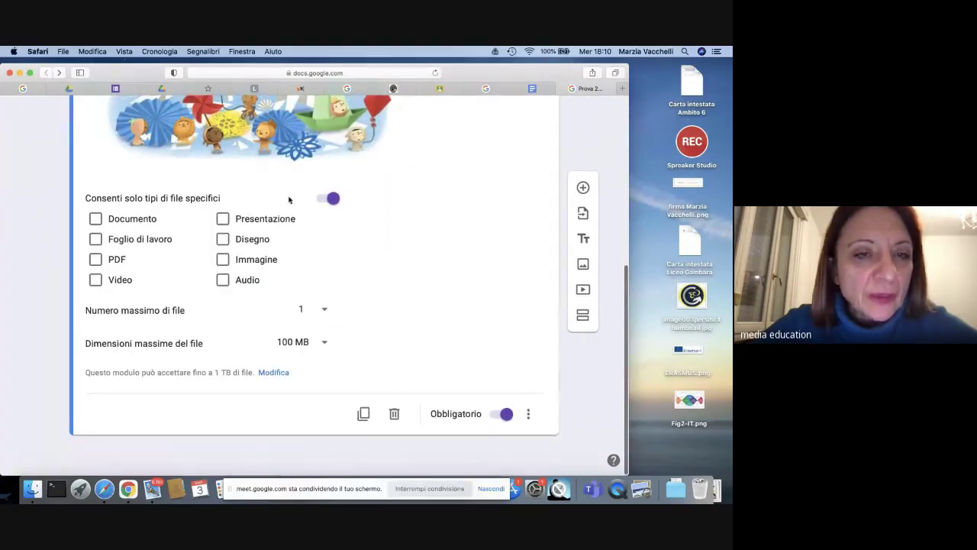
Step: Switch off 'Consenti solo tipi di file specifici' for the upload question
click(335, 199)
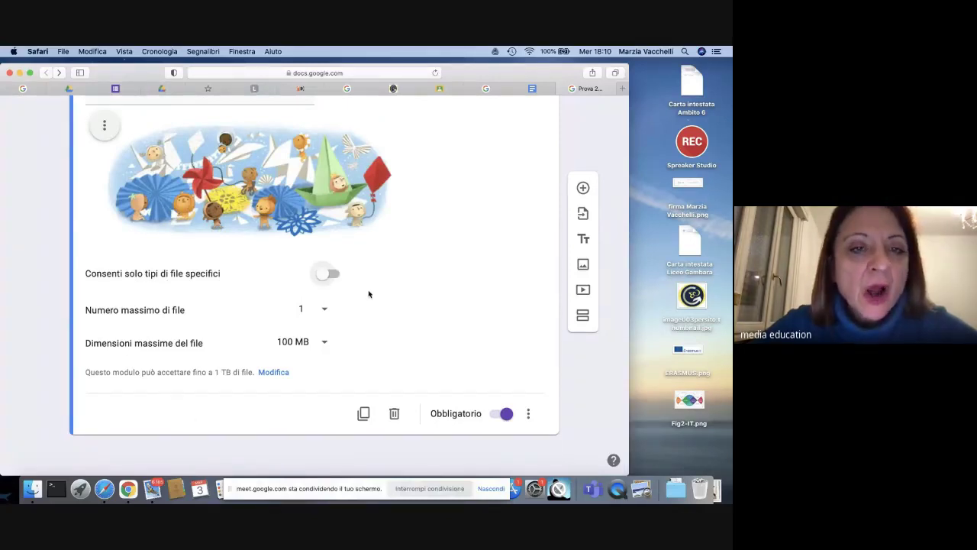
scroll(267, 242, up, 2)
scroll(262, 233, up, 5)
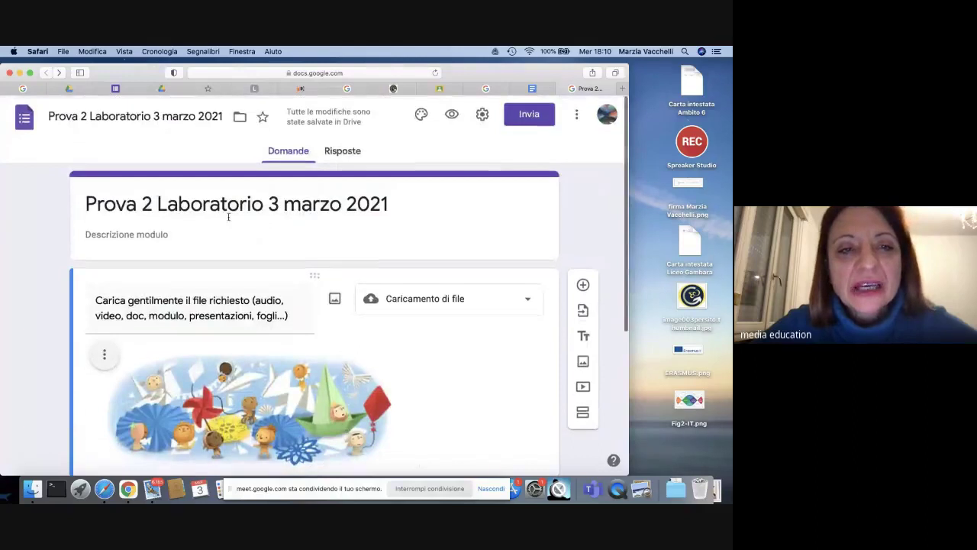
Step: Set the doodle photo from FOTO as the form's header image, keeping the default crop
click(422, 116)
click(517, 250)
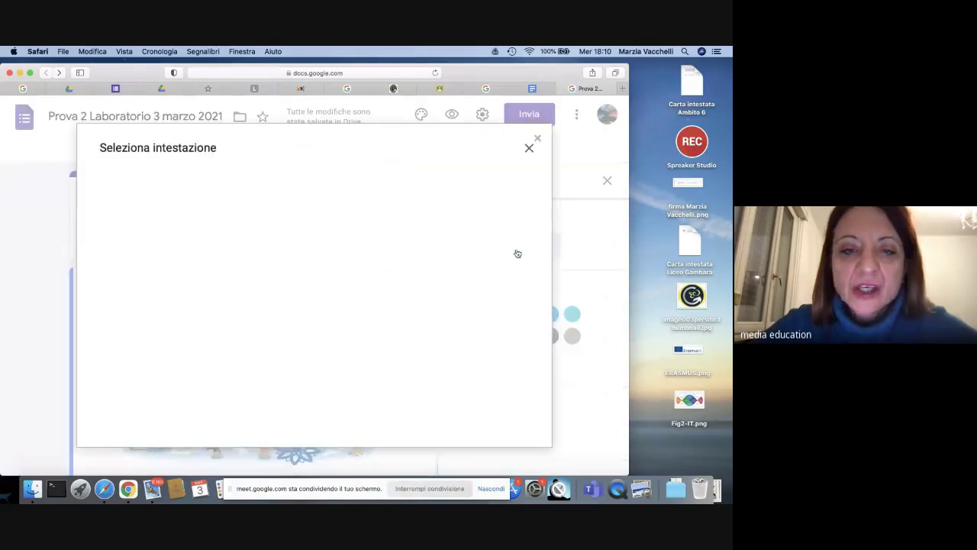
click(213, 189)
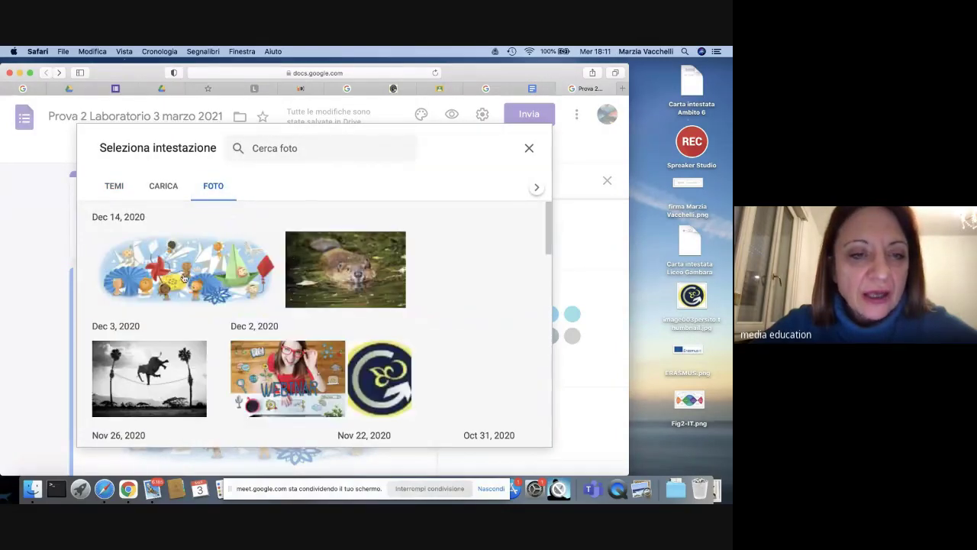
click(184, 279)
click(519, 430)
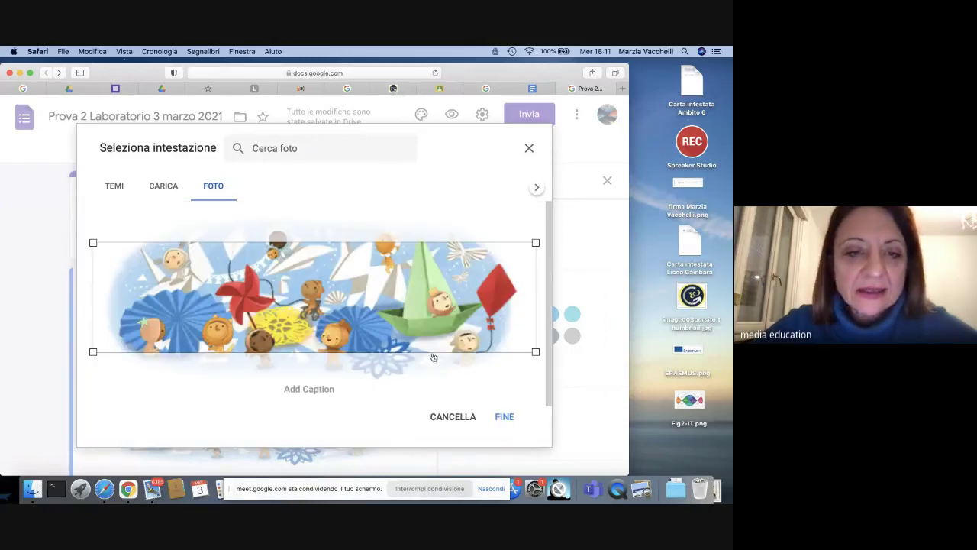
click(505, 419)
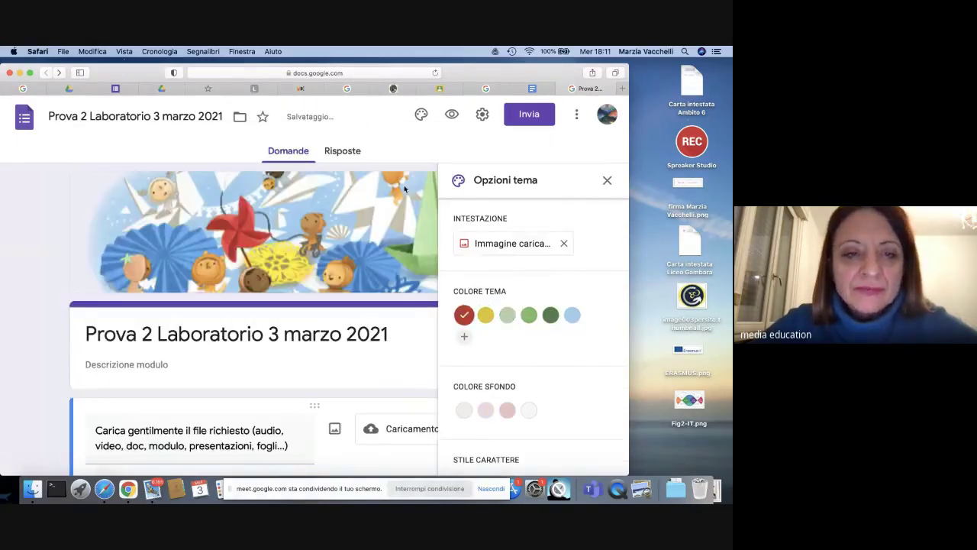
Step: Set the theme colour to light blue and the font style to Gioioso, after trying Decorativo and Formale
click(572, 314)
scroll(575, 322, down, 1)
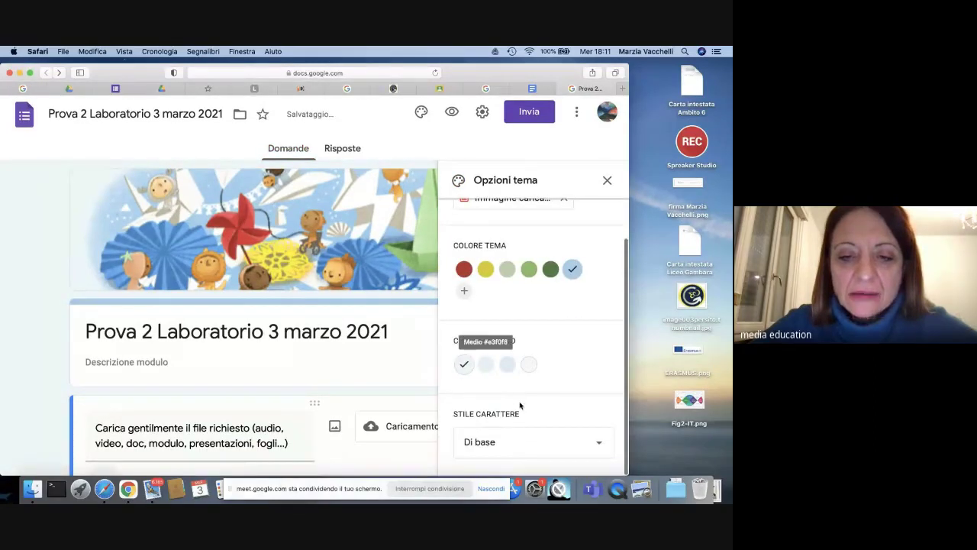
click(601, 447)
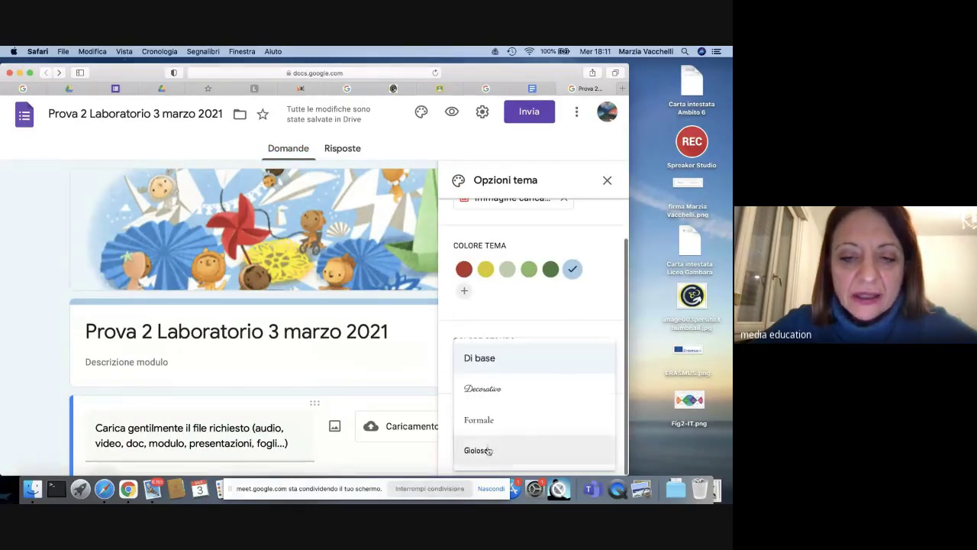
click(477, 448)
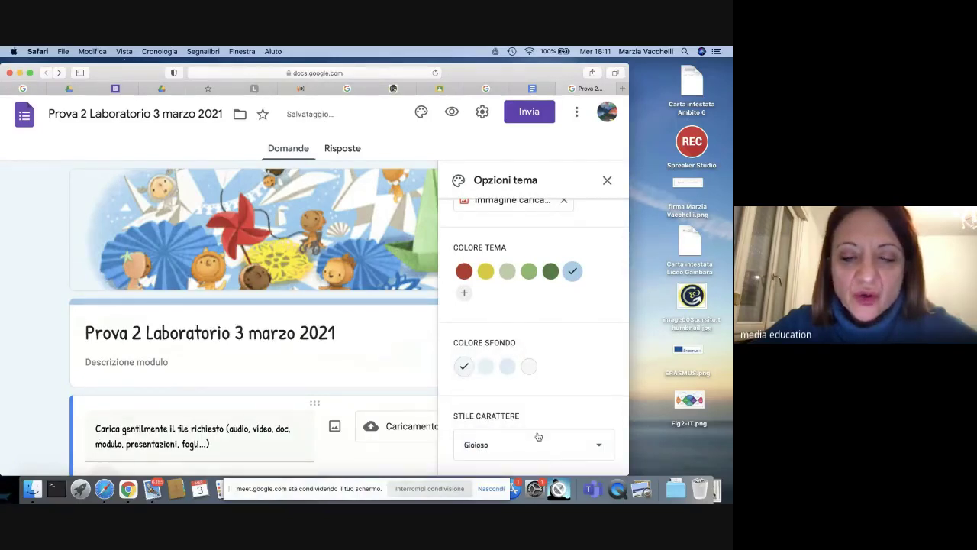
click(595, 441)
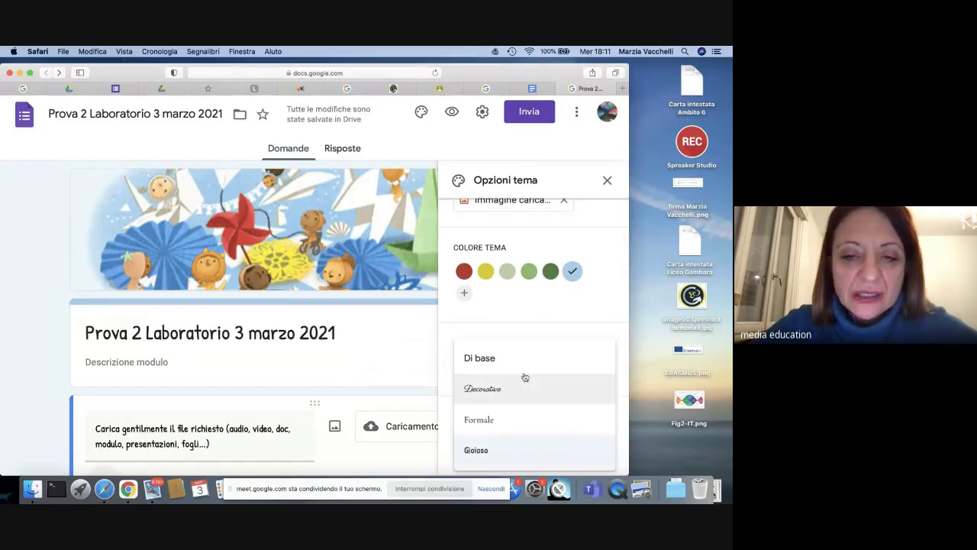
click(518, 394)
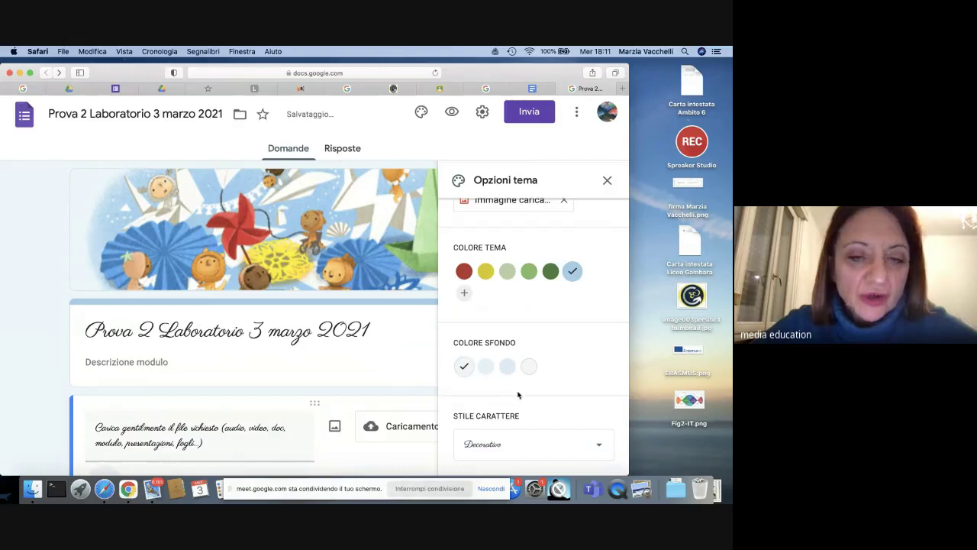
click(598, 445)
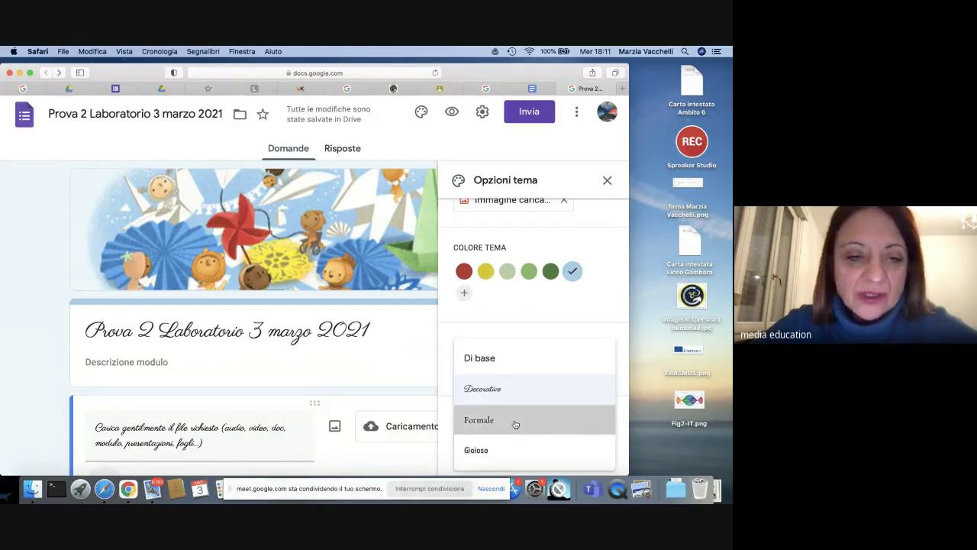
click(515, 422)
click(598, 445)
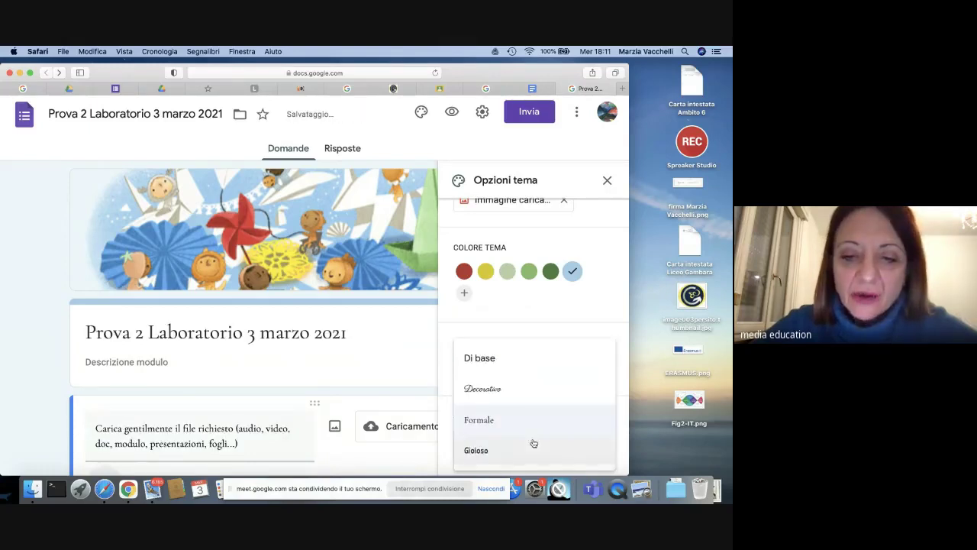
click(513, 452)
Step: Close the theme options and scroll back through the form
scroll(499, 369, down, 2)
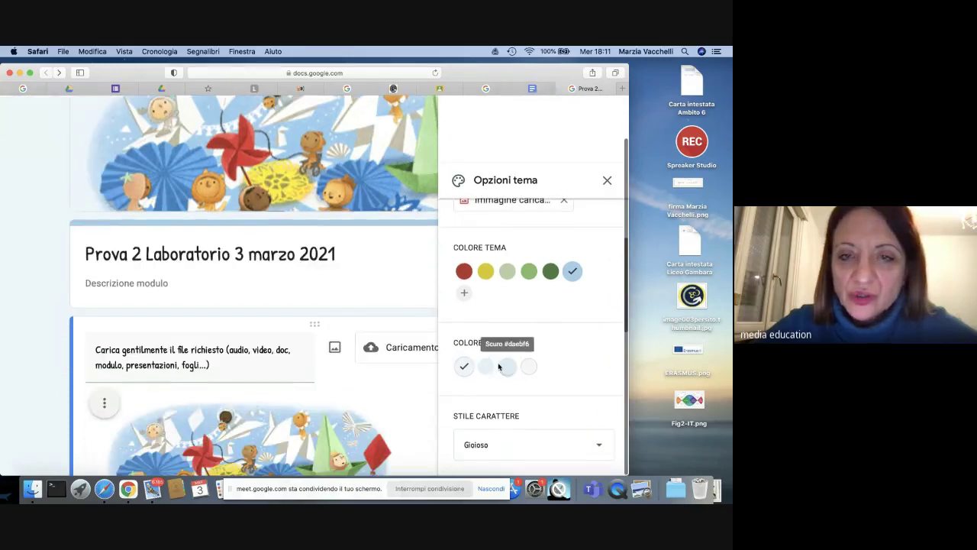
scroll(520, 344, down, 3)
click(607, 180)
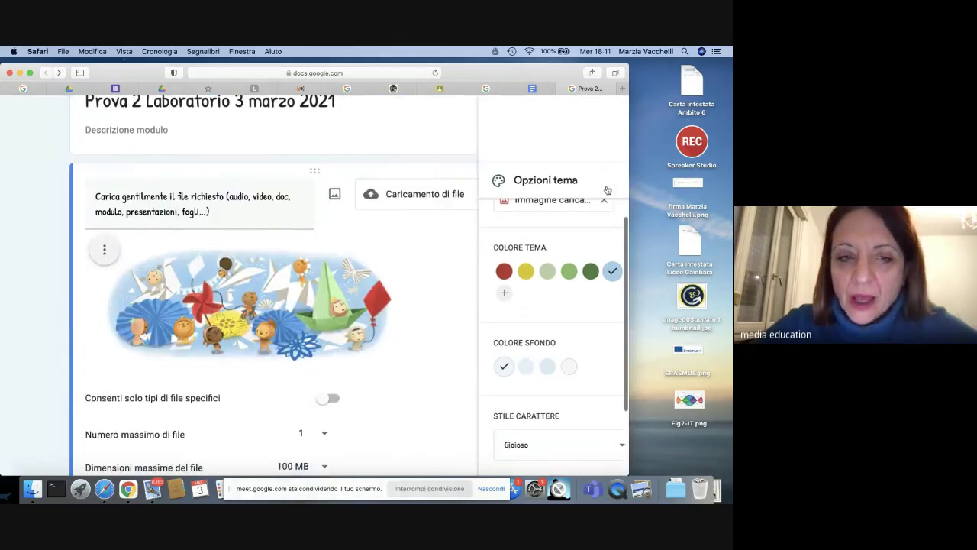
scroll(410, 293, down, 2)
scroll(410, 293, down, 5)
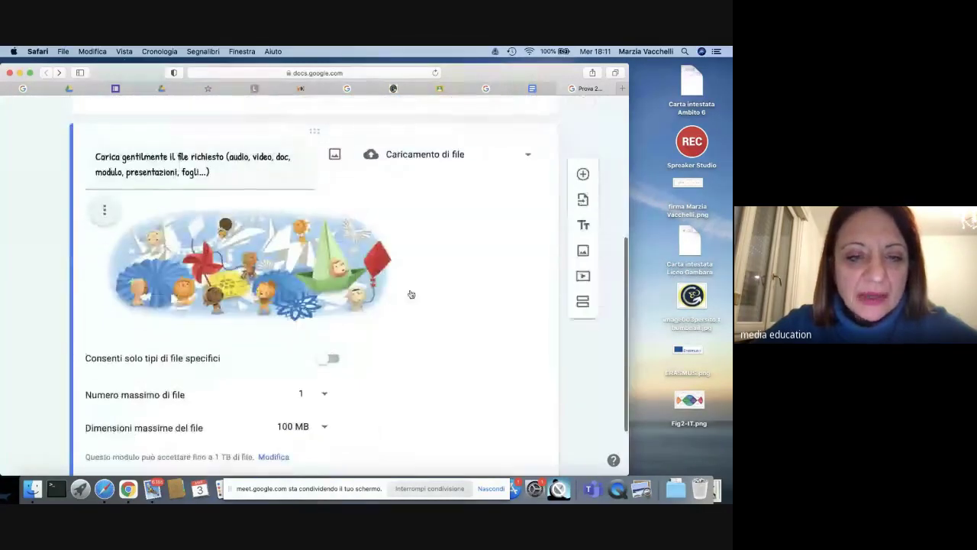
scroll(410, 293, up, 3)
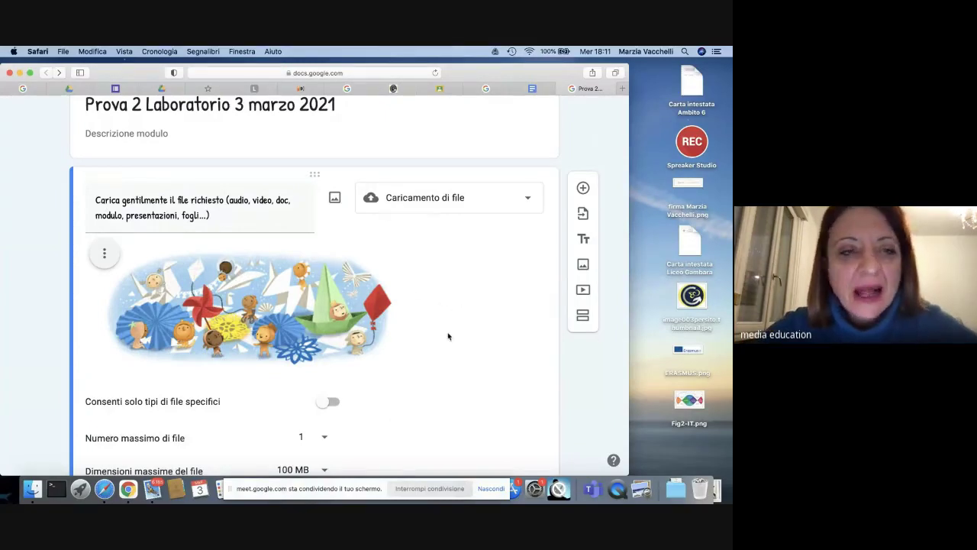
scroll(447, 356, down, 2)
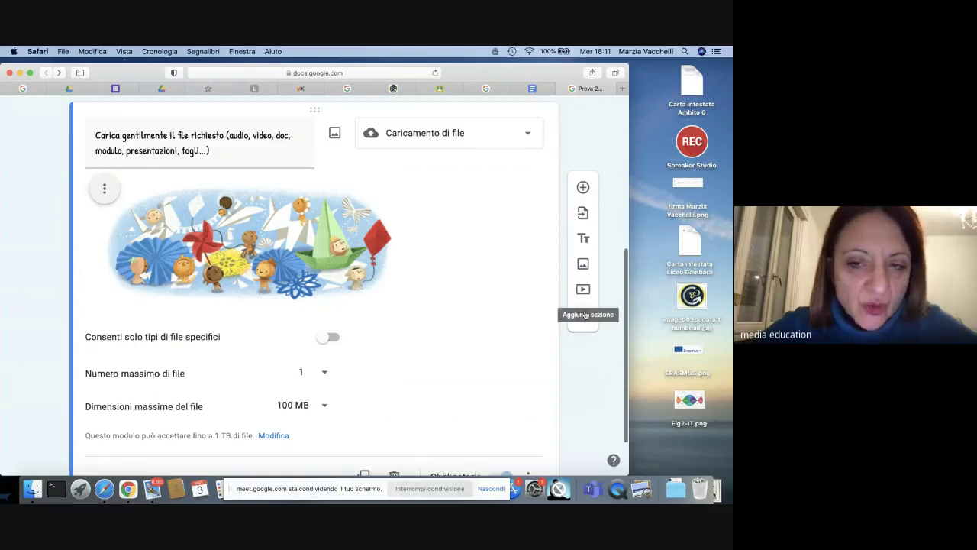
Step: Add a section titled 'caricamento di fotografie' and a new blank question inside it
click(585, 320)
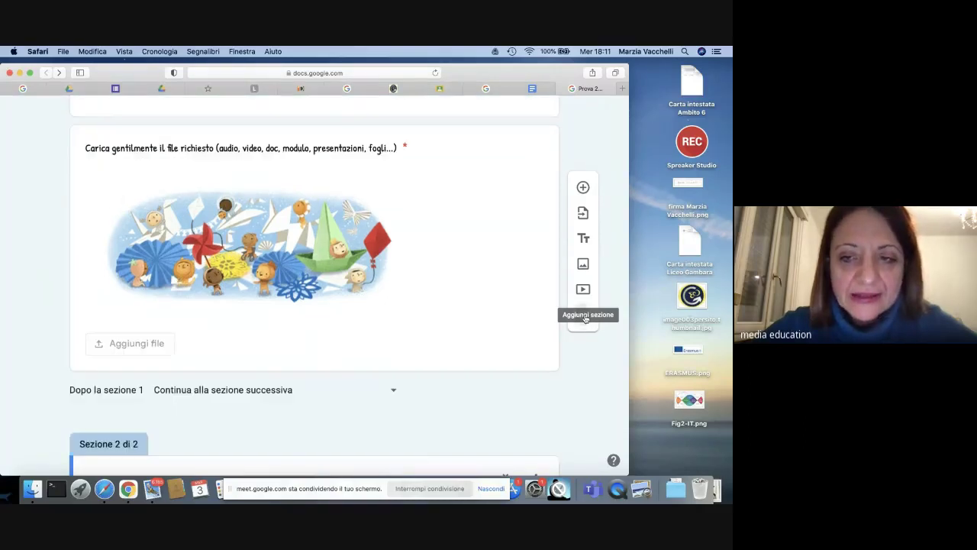
scroll(323, 316, down, 3)
click(145, 388)
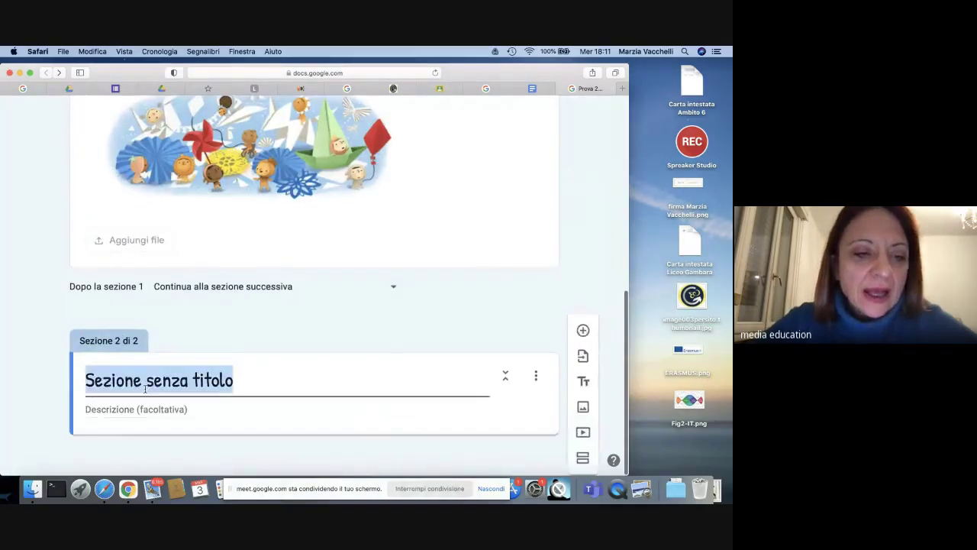
key(BackSpace)
text(caricamento)
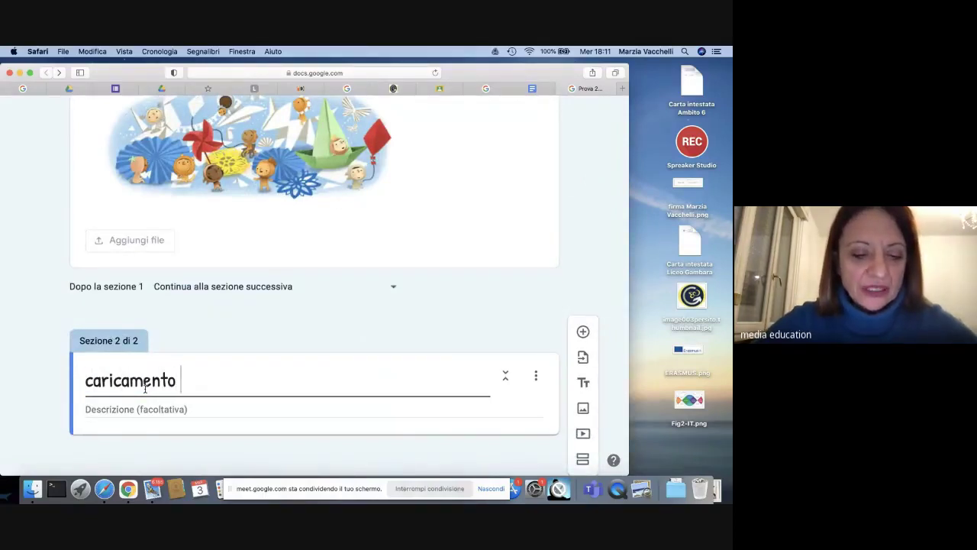
text( di fotograf)
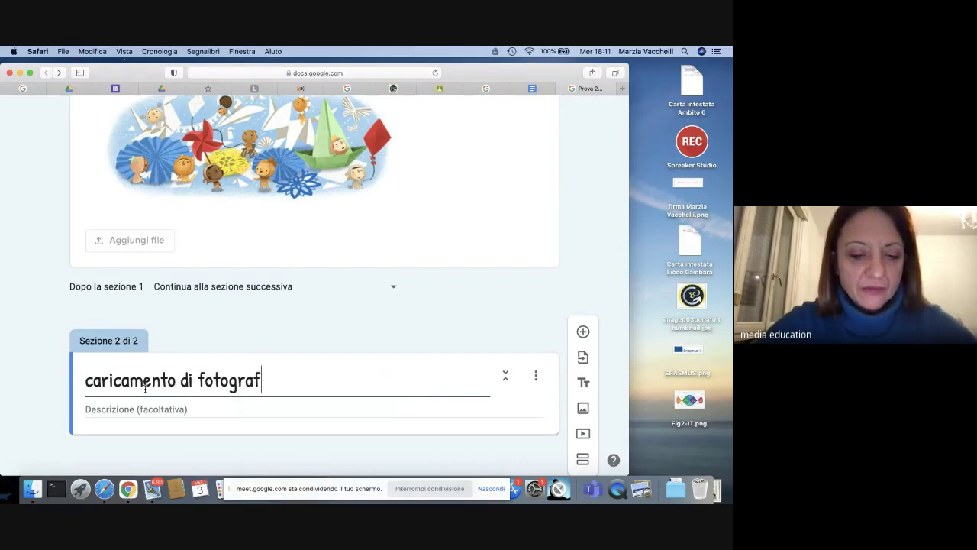
text(ie)
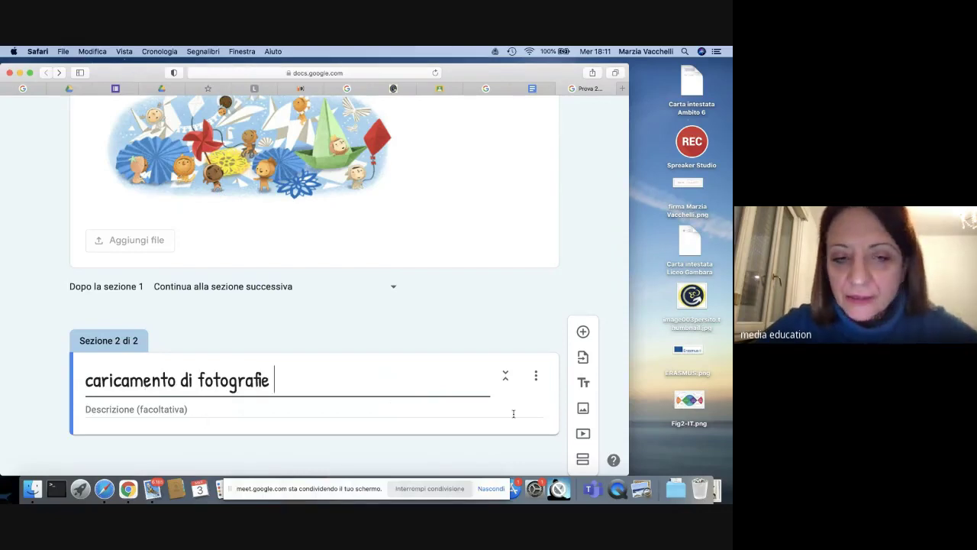
scroll(450, 399, down, 1)
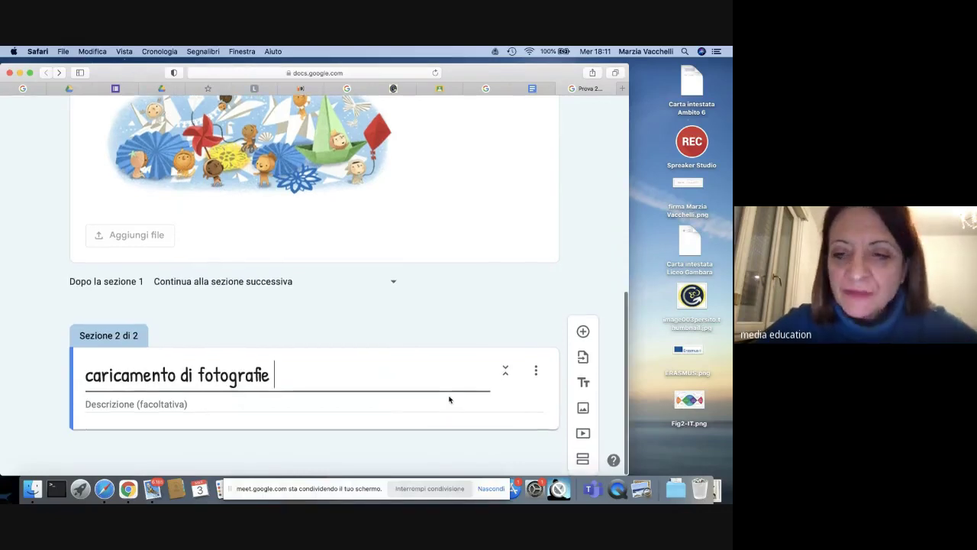
click(584, 333)
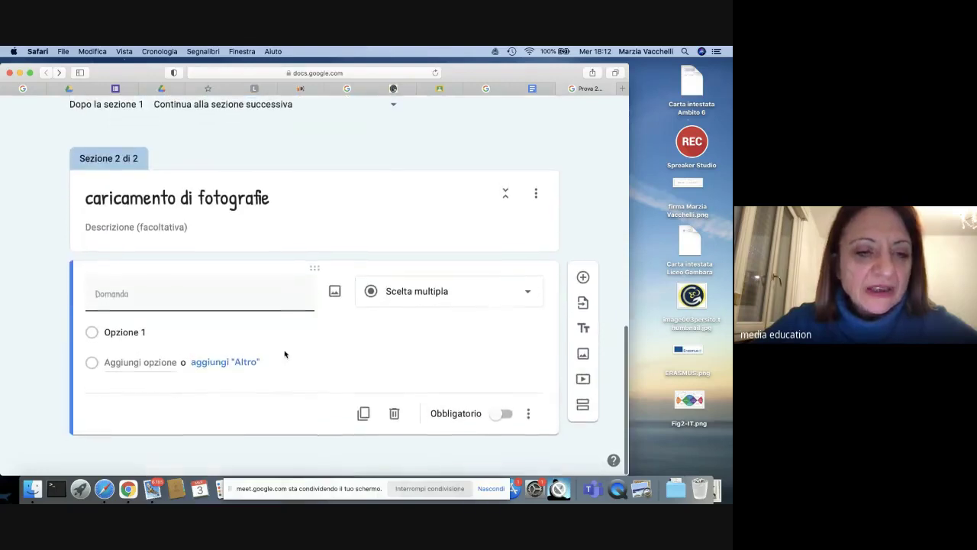
Step: Make the new question a required file upload accepting only Immagine files up to 100 MB
click(526, 292)
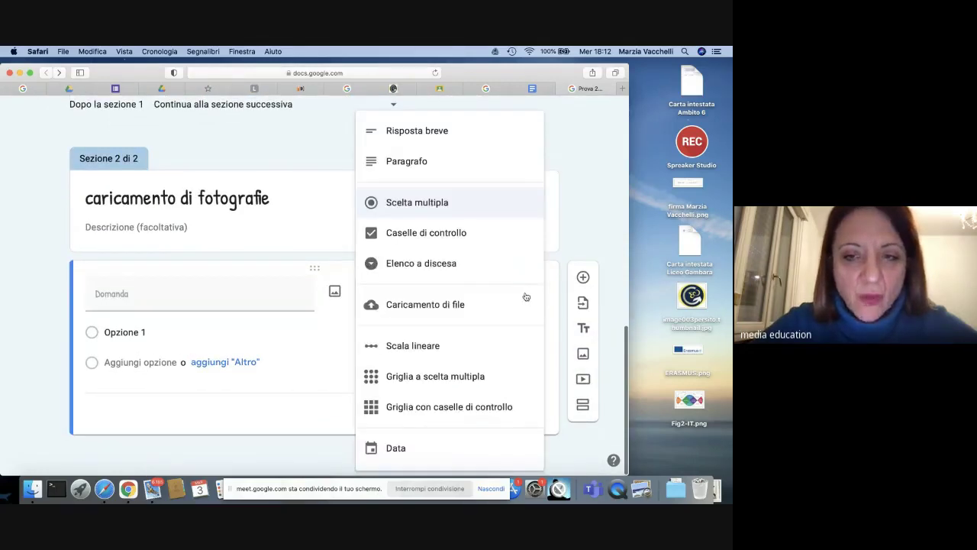
click(438, 303)
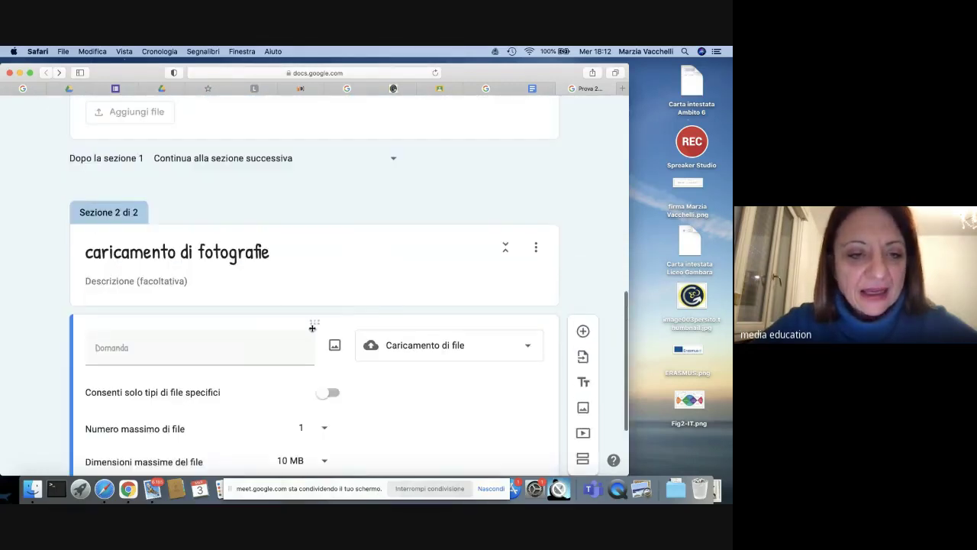
click(329, 392)
scroll(325, 395, down, 3)
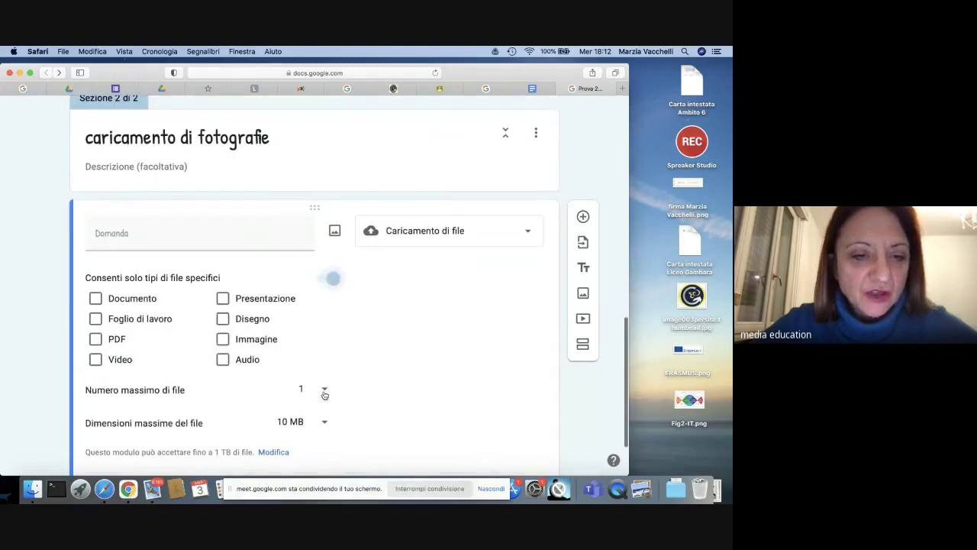
click(223, 340)
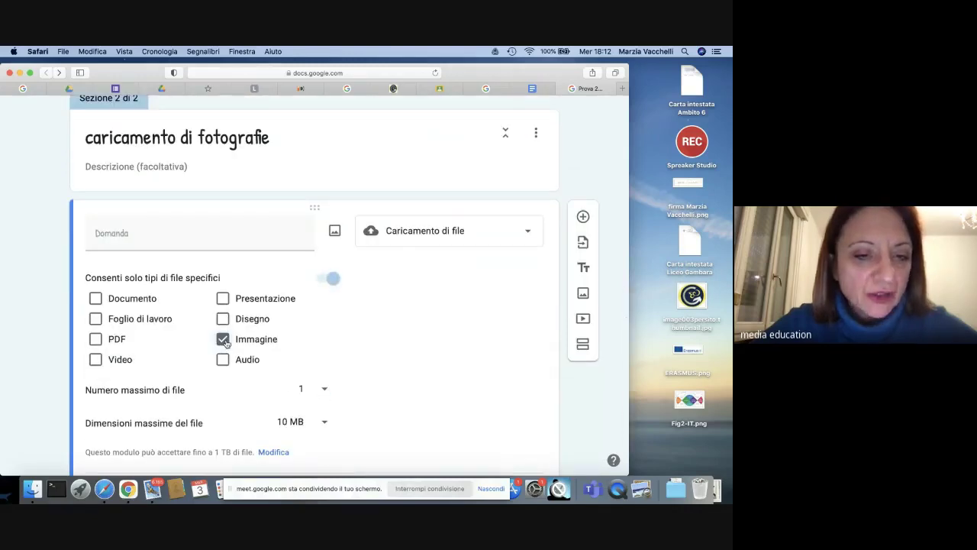
scroll(303, 403, down, 2)
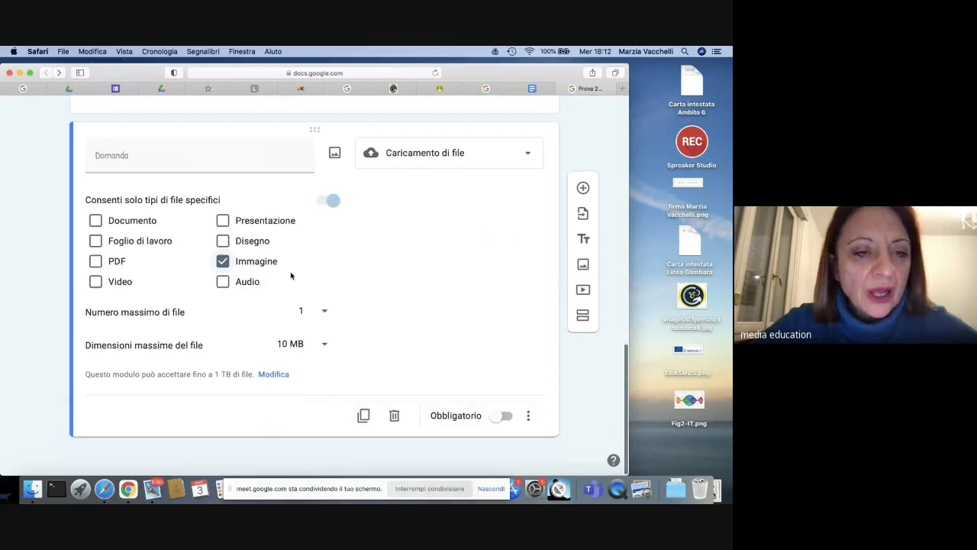
click(322, 345)
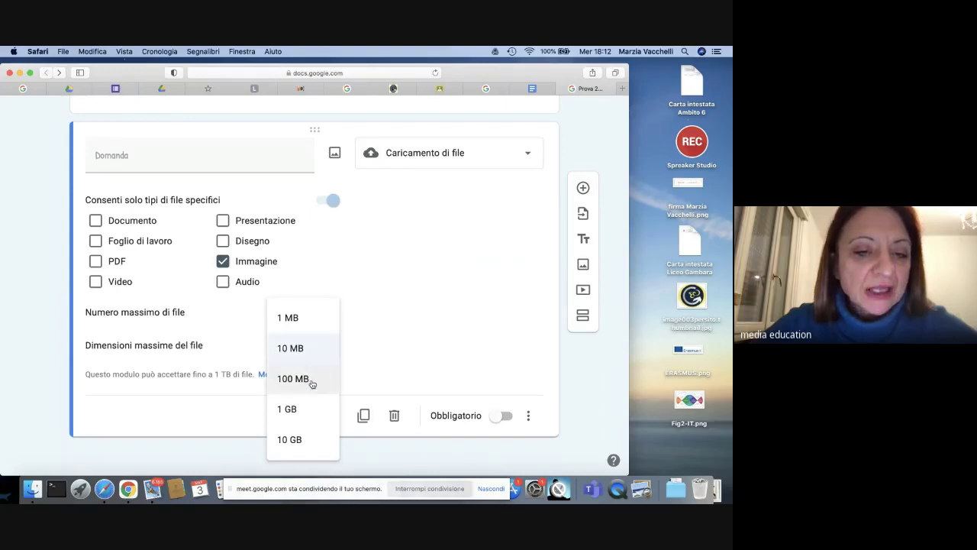
click(309, 380)
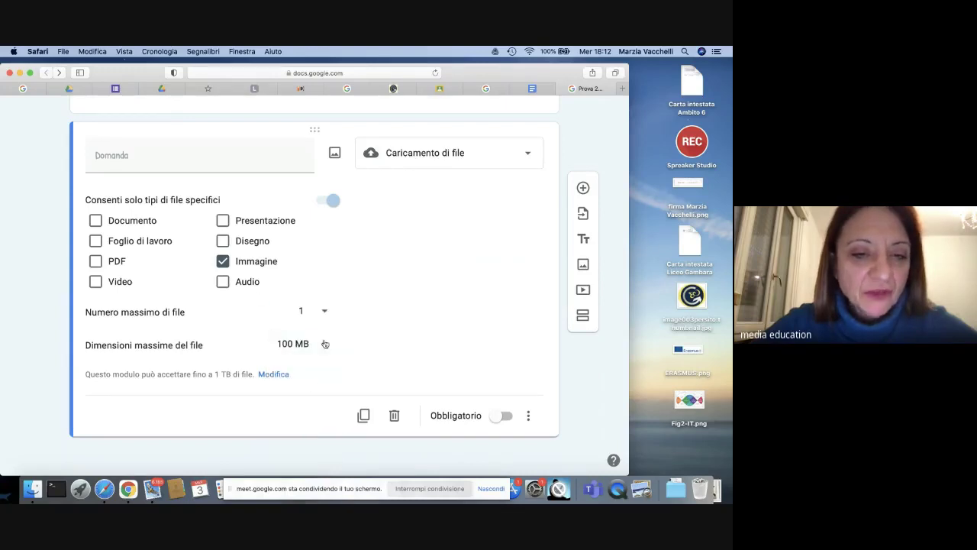
click(502, 419)
scroll(465, 320, up, 5)
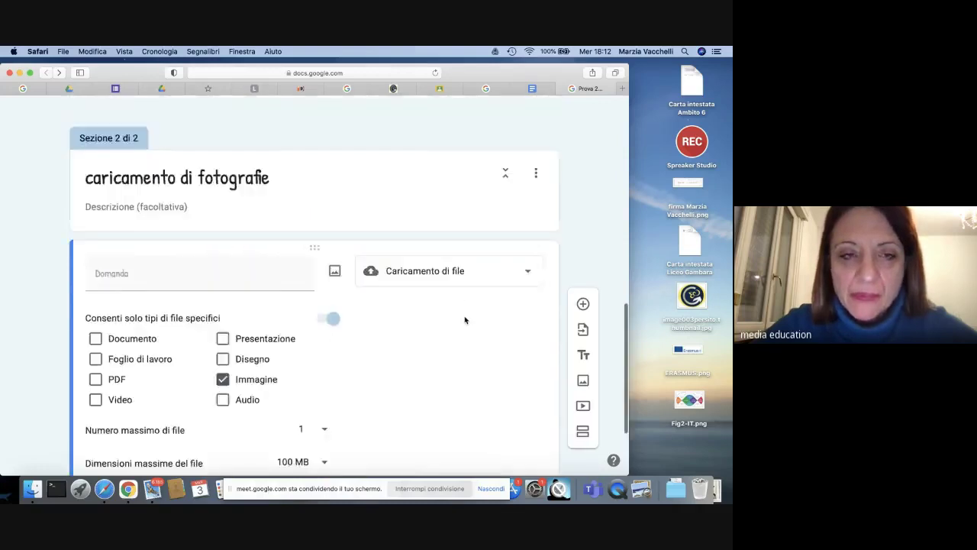
scroll(465, 319, down, 5)
scroll(465, 320, up, 3)
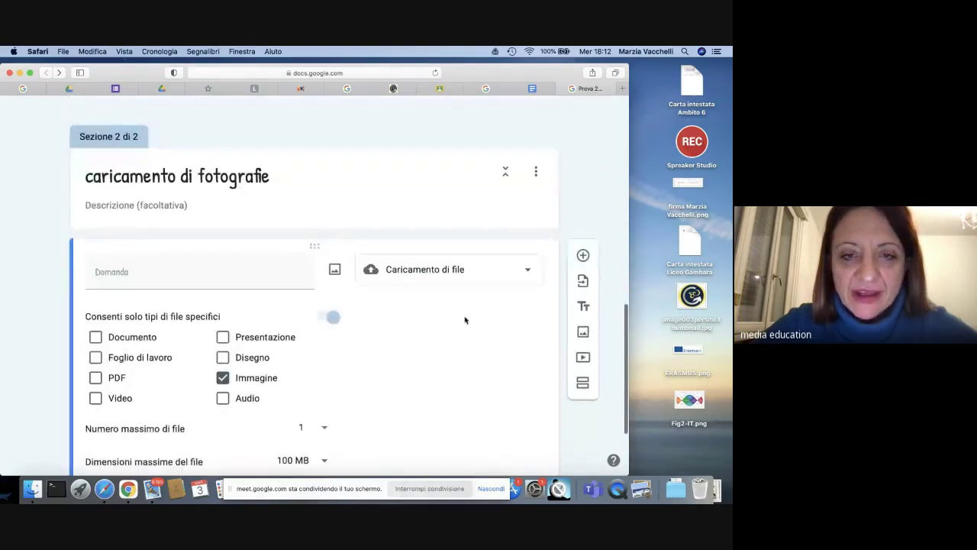
Step: Insert the swimming beaver photo from the account's own photos into the upload question
click(336, 271)
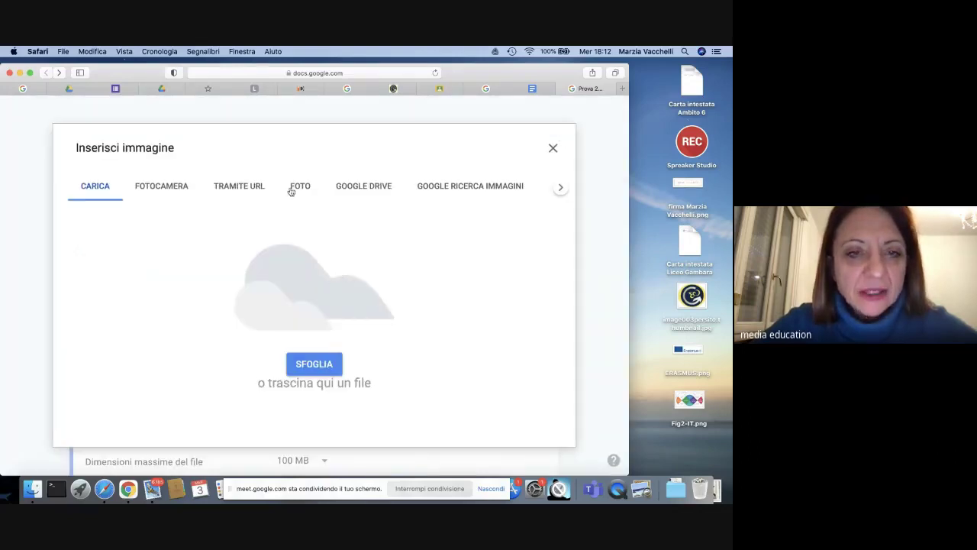
click(292, 189)
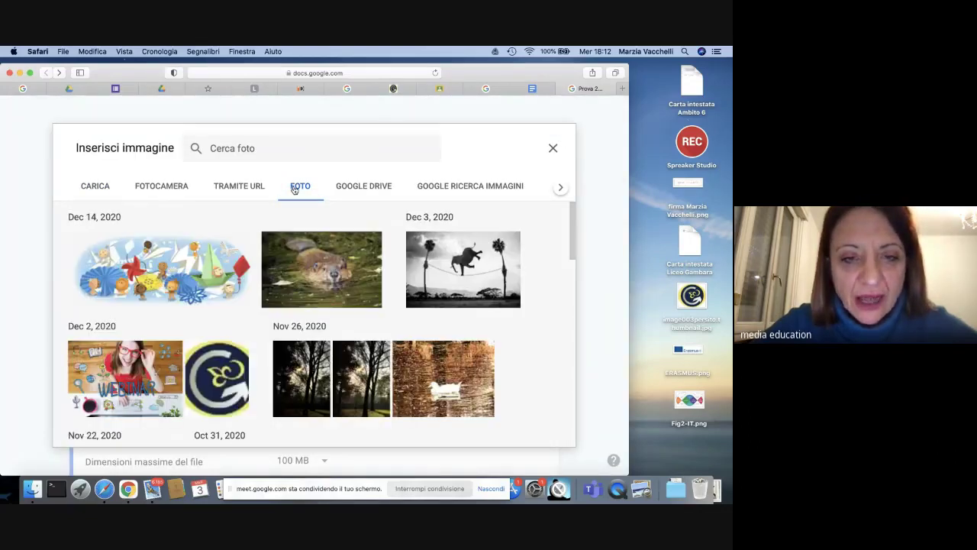
click(332, 281)
click(332, 282)
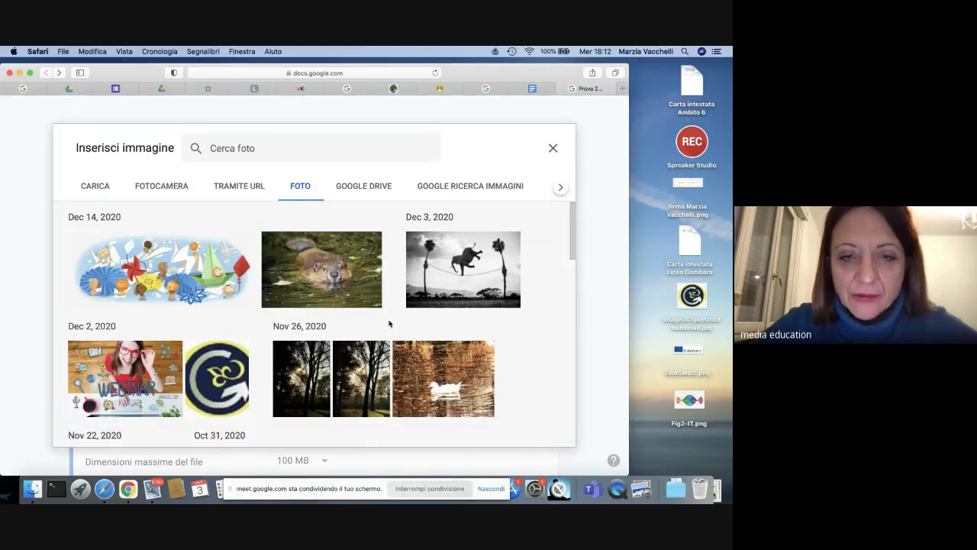
click(374, 303)
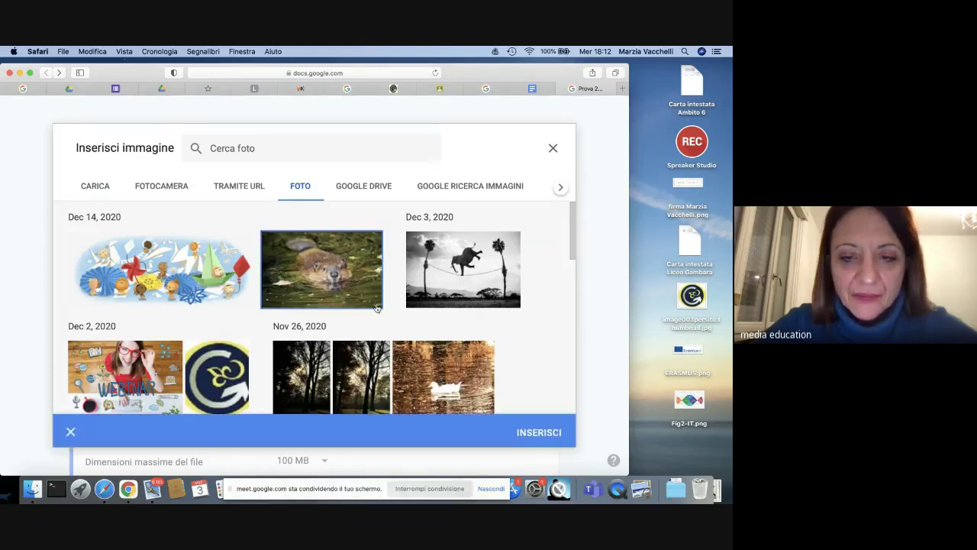
click(535, 437)
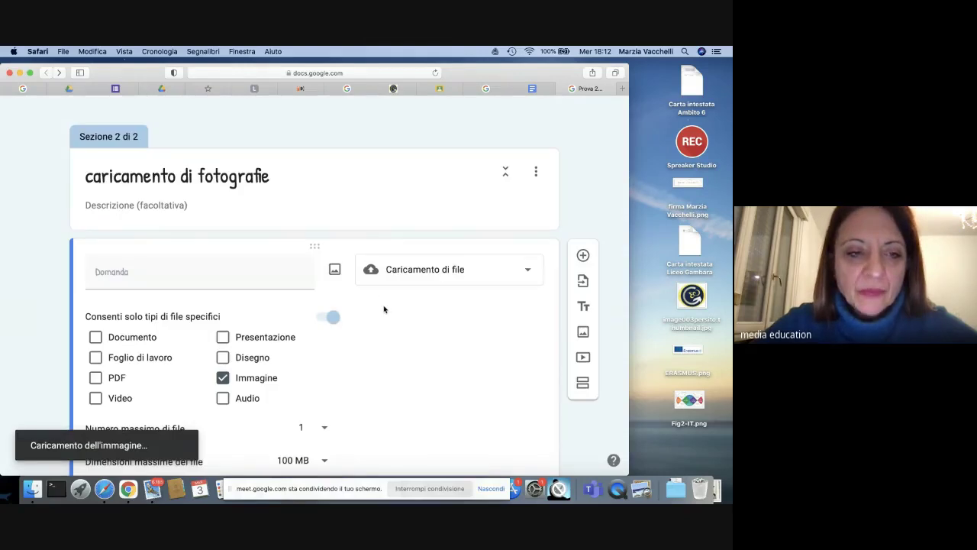
Step: Title the upload question 'Carica un'immagine che ritieni significativa'
click(125, 273)
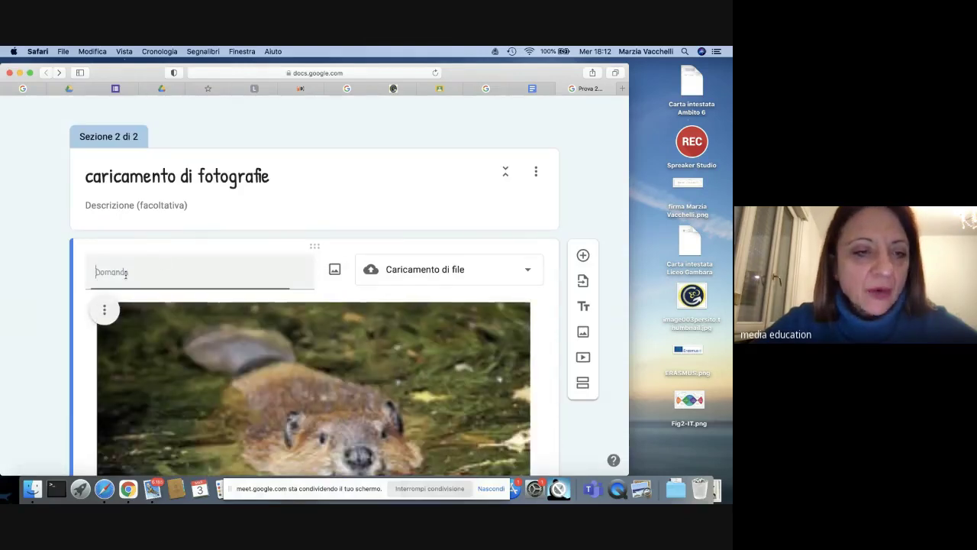
scroll(126, 273, down, 3)
scroll(99, 124, up, 1)
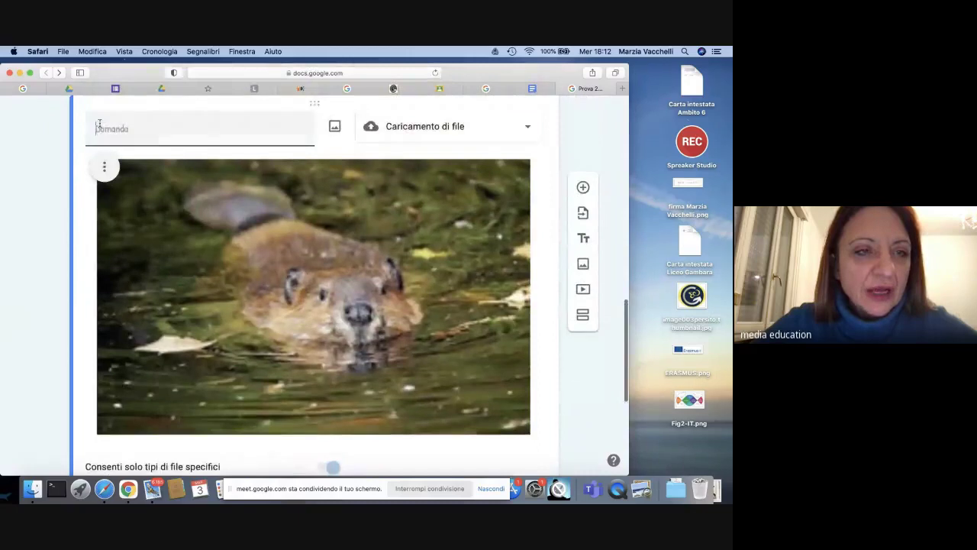
text(Carica )
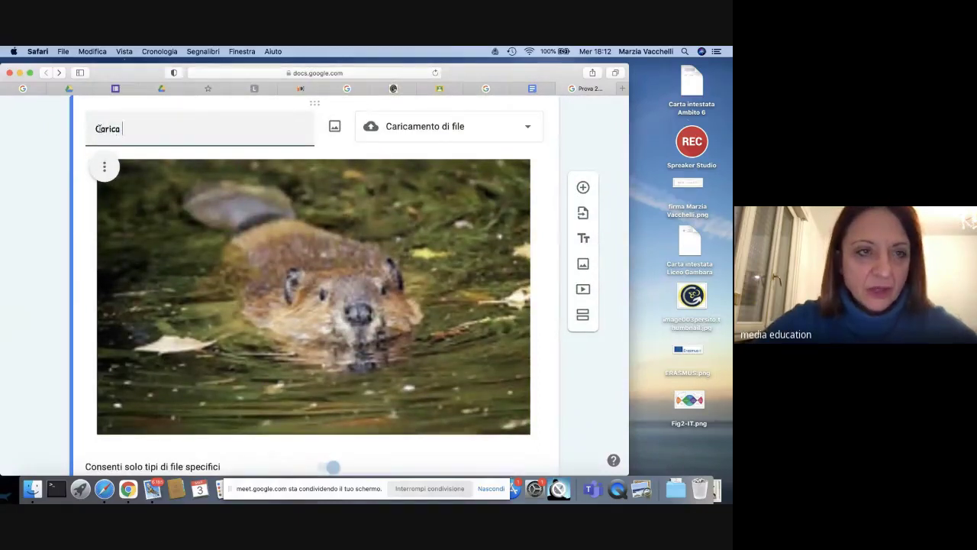
text(l)
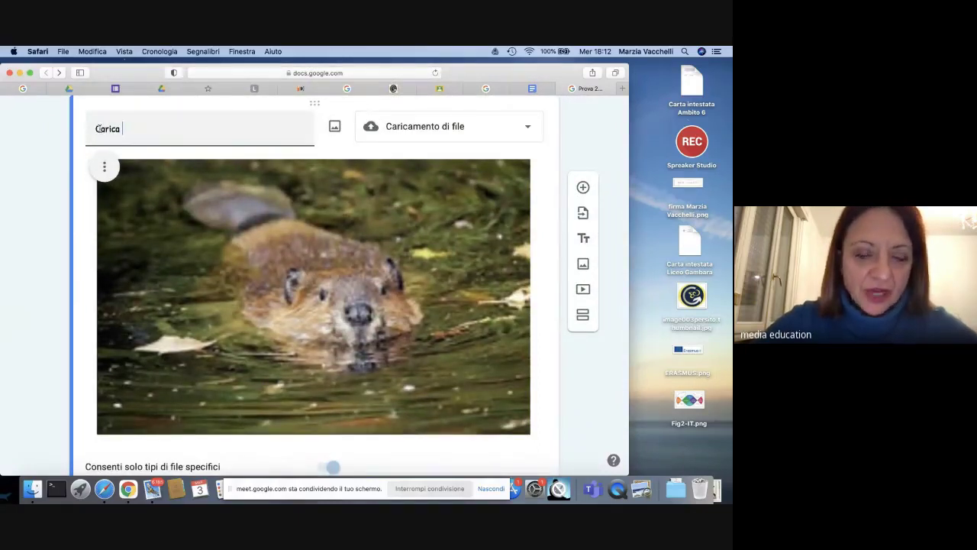
text(n')
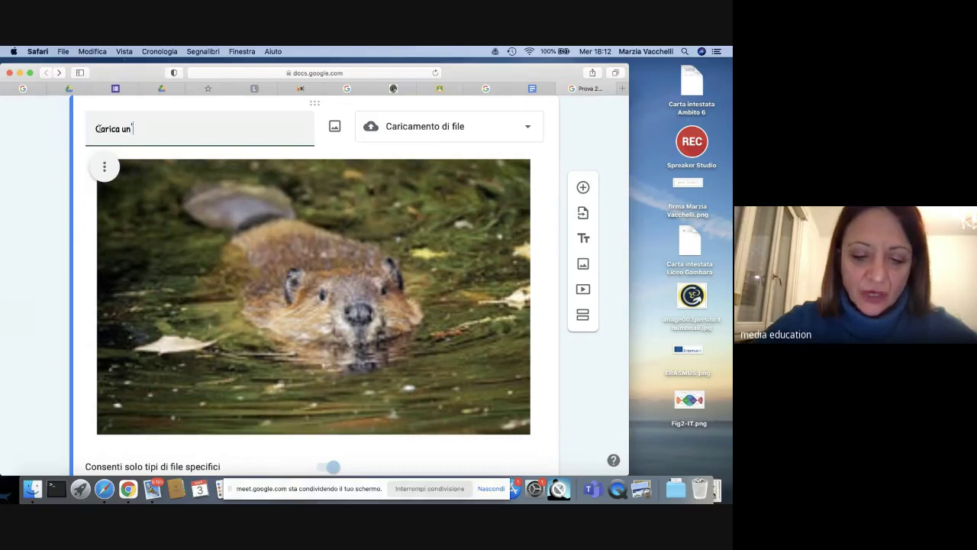
text(immagine )
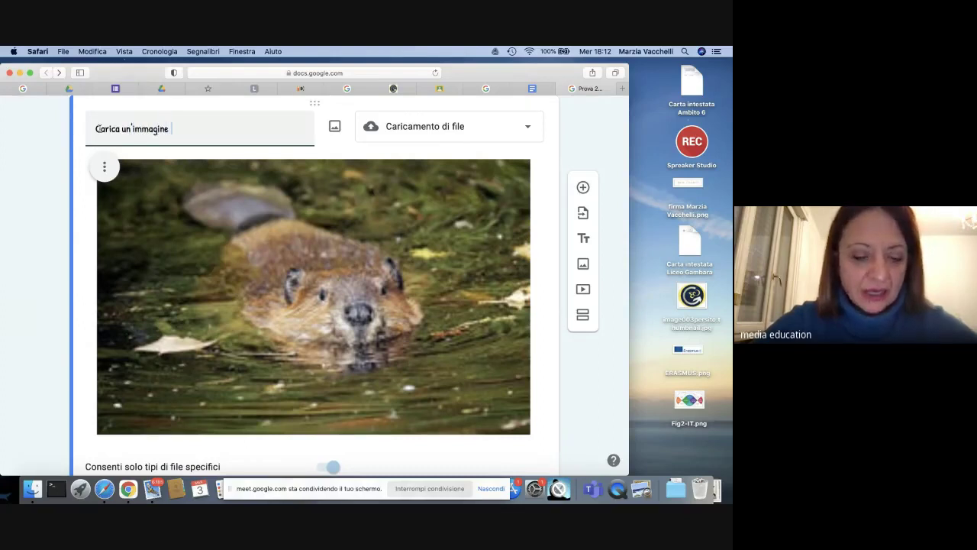
text(che ritien)
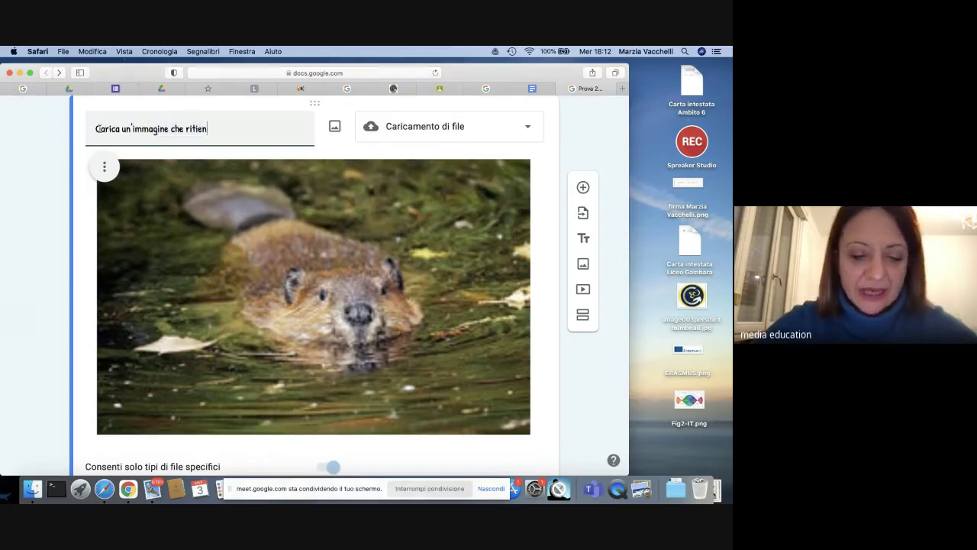
text(i signifi)
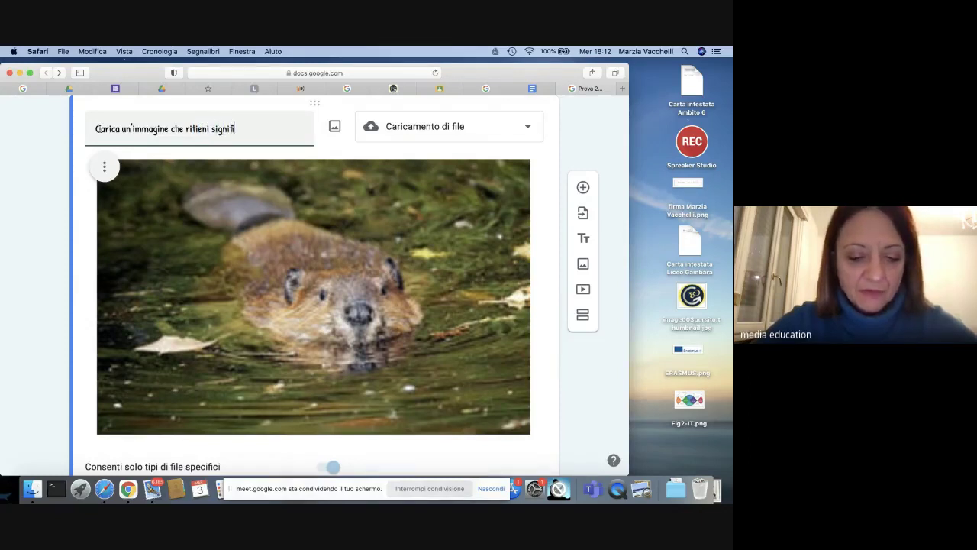
text(cativa)
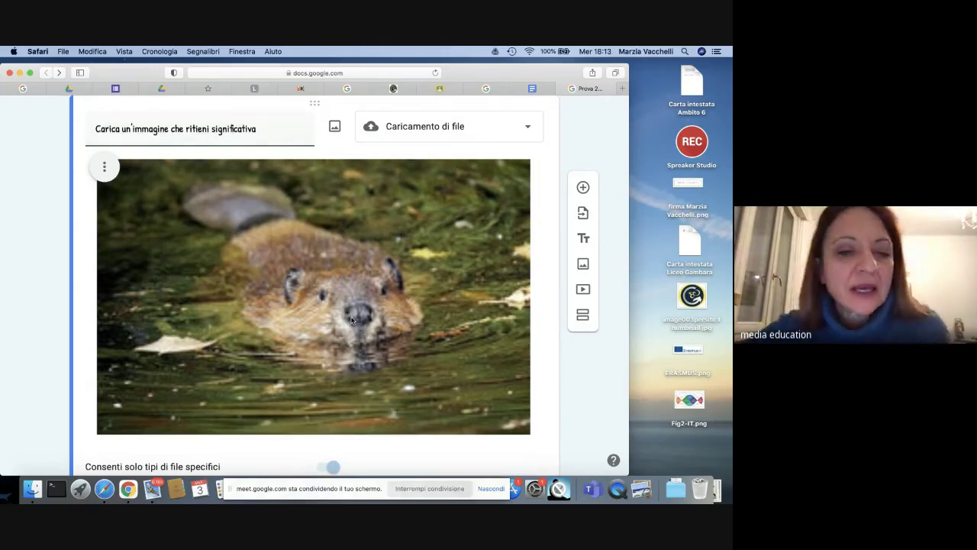
scroll(351, 319, down, 3)
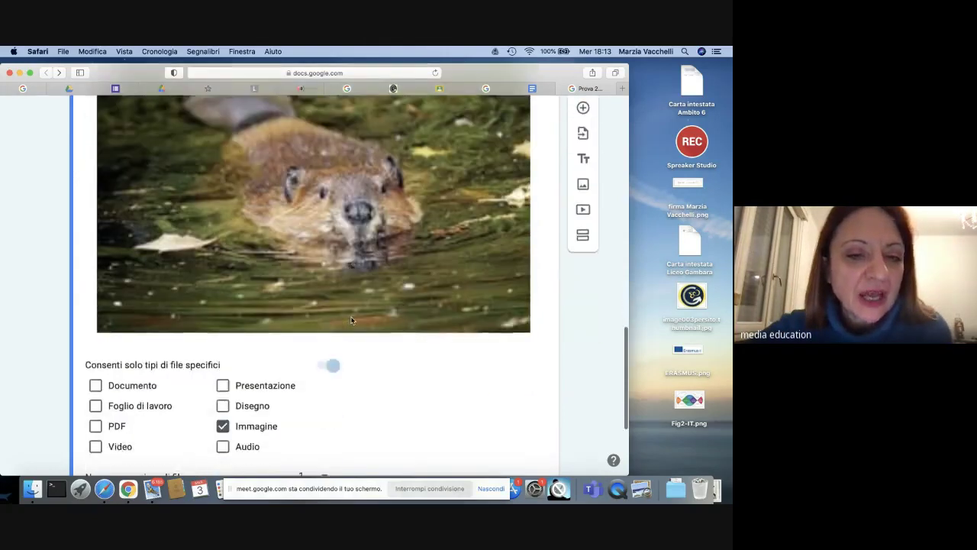
scroll(351, 319, down, 5)
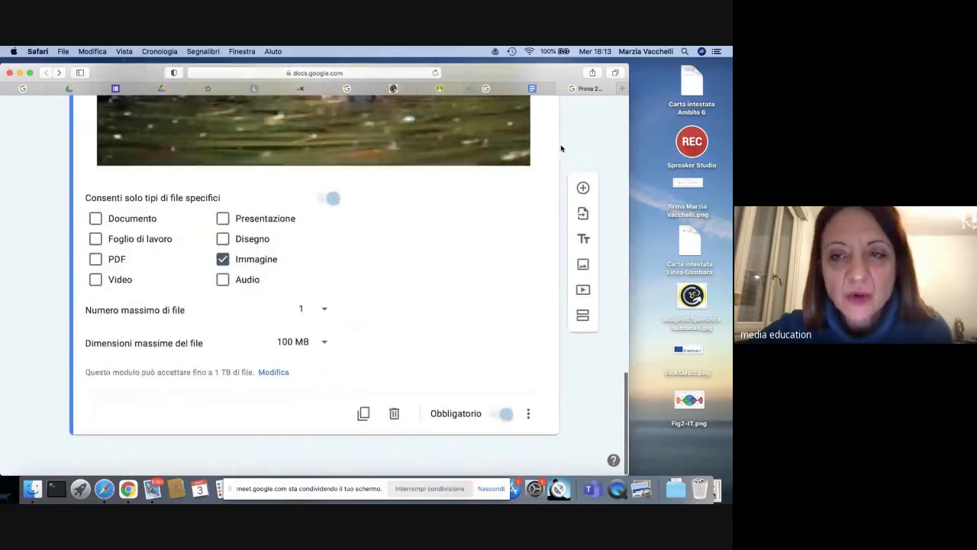
Step: Add a Paragrafo question below the upload question titled 'Spiega perché trovi l'immagine che hai caricato significativa'
click(583, 190)
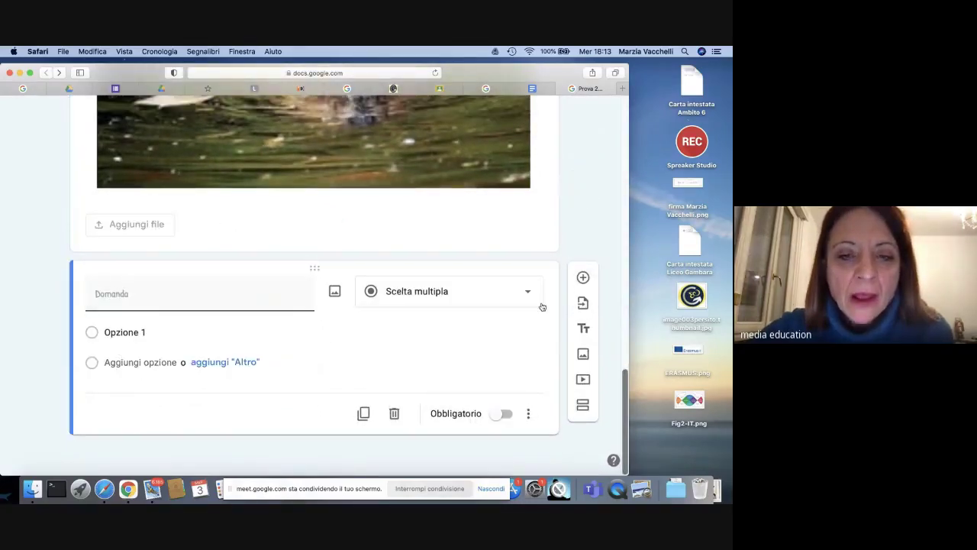
click(527, 294)
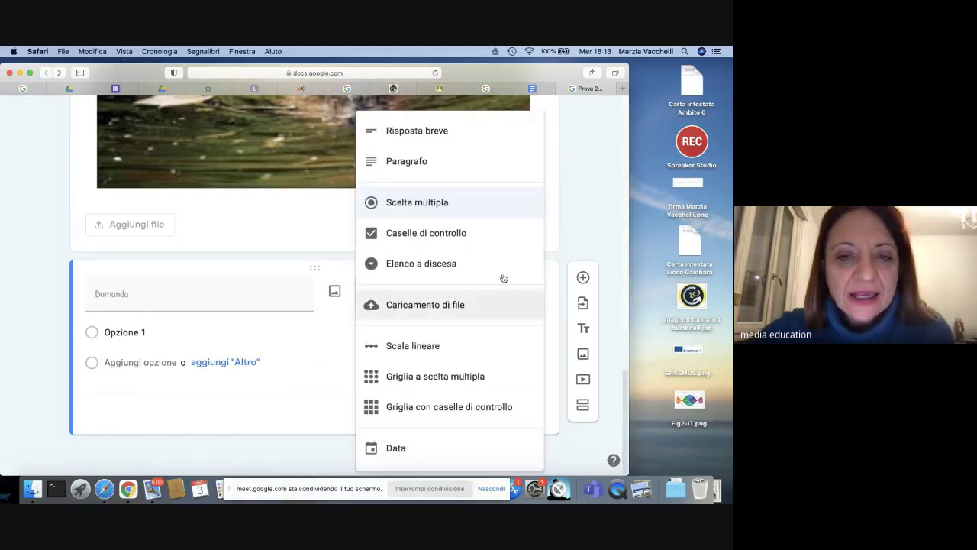
click(426, 168)
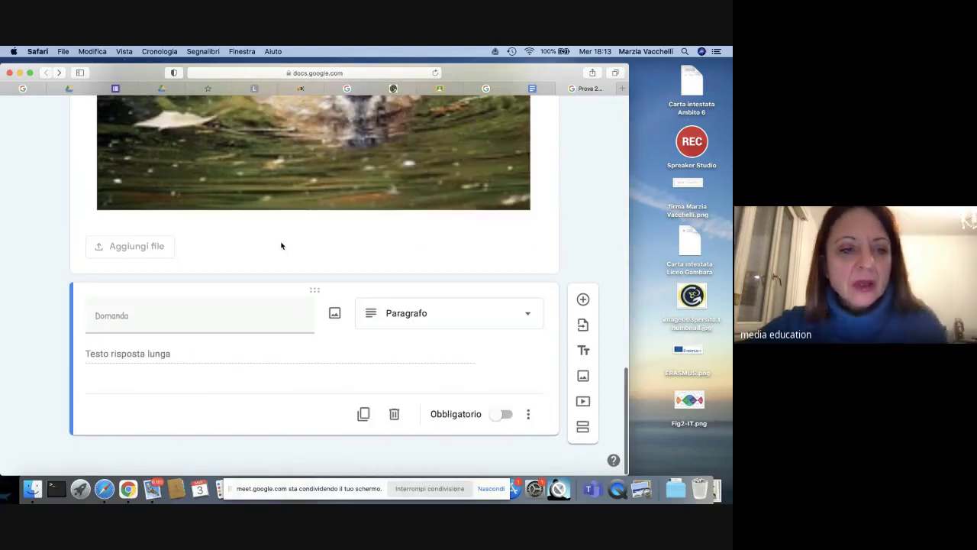
click(109, 317)
text(S)
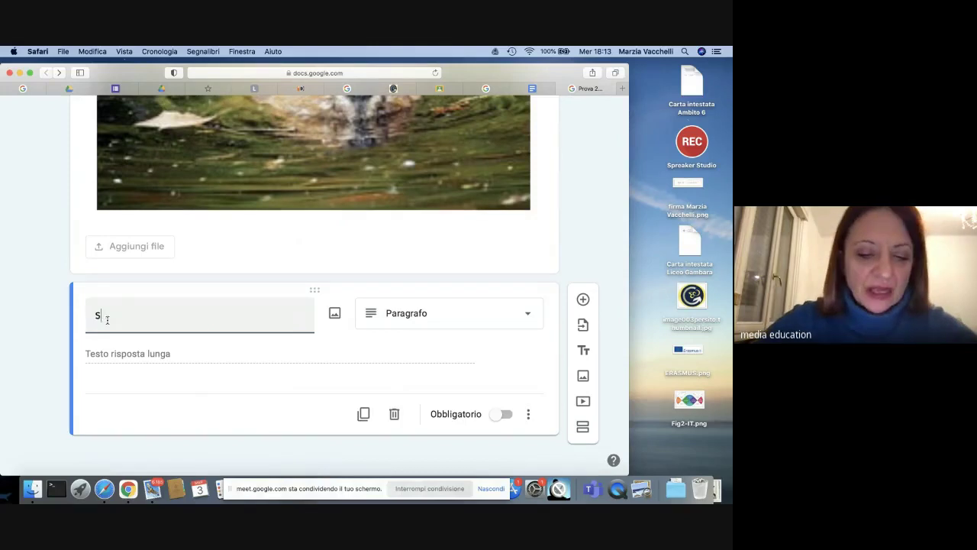
text(pieg)
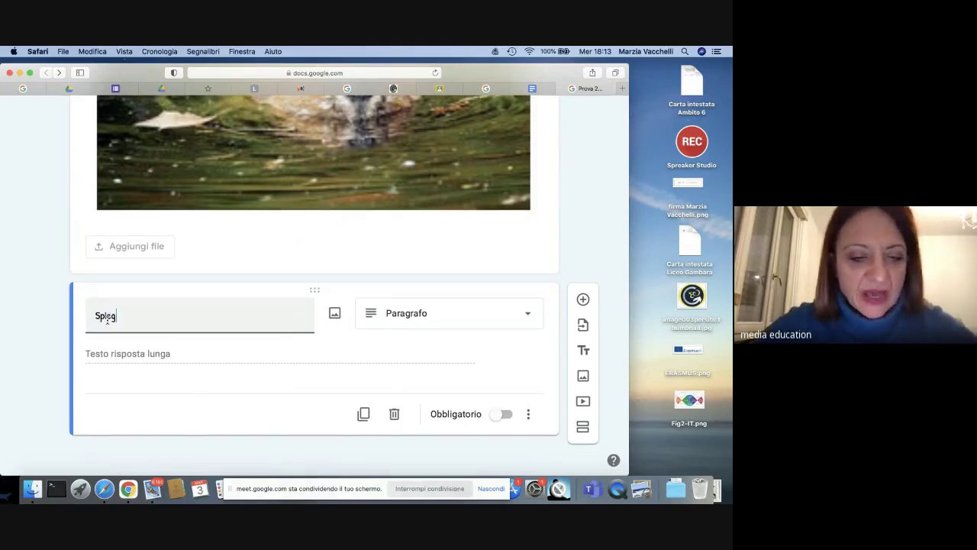
text(a )
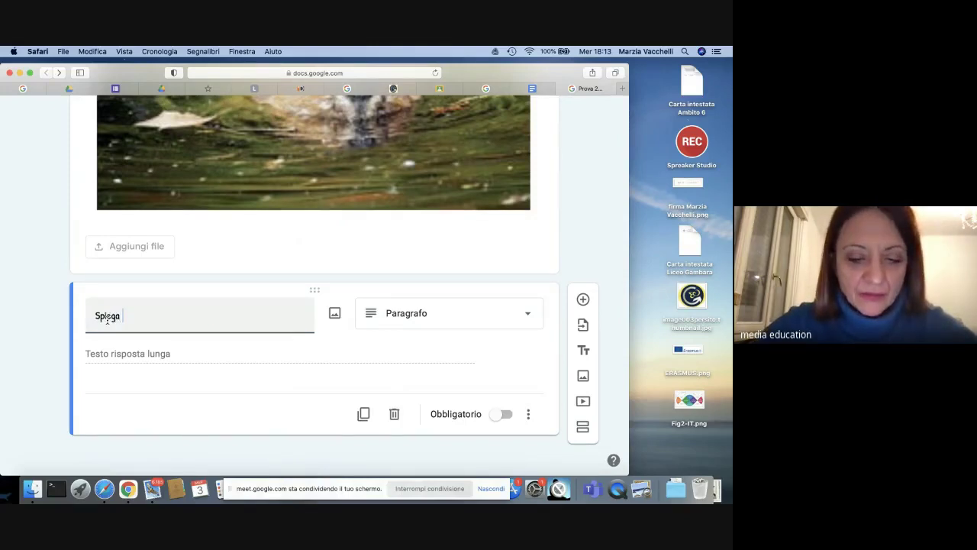
text(perché )
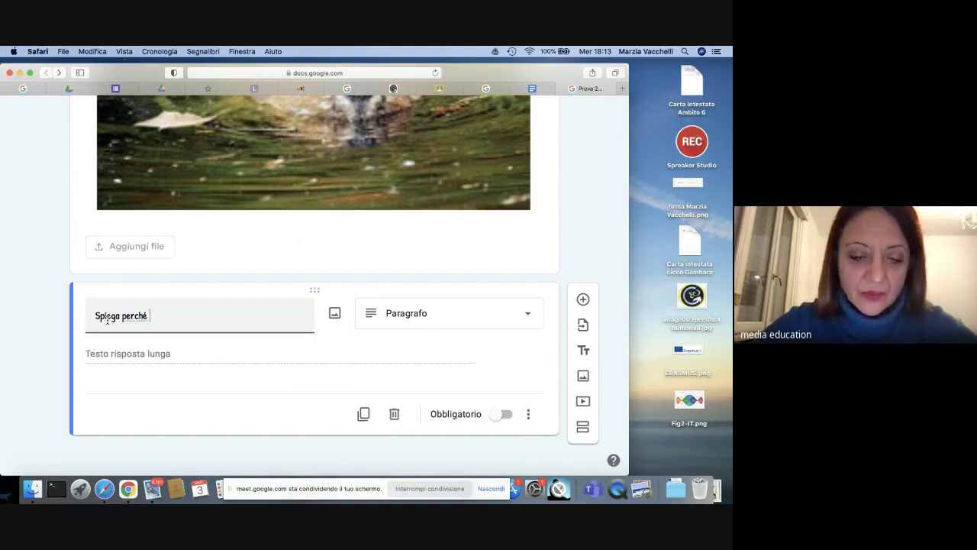
text(trovi l'i)
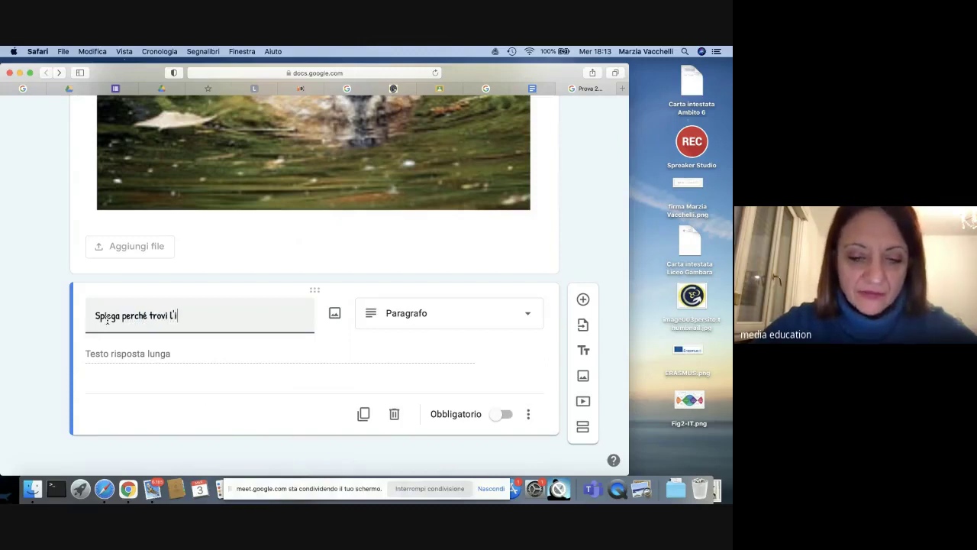
text(mma)
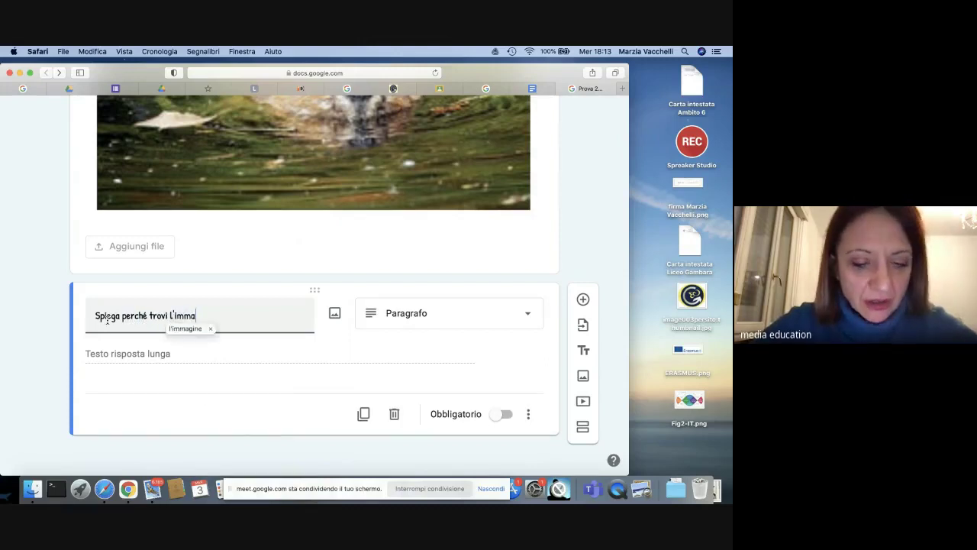
text(gine che hai)
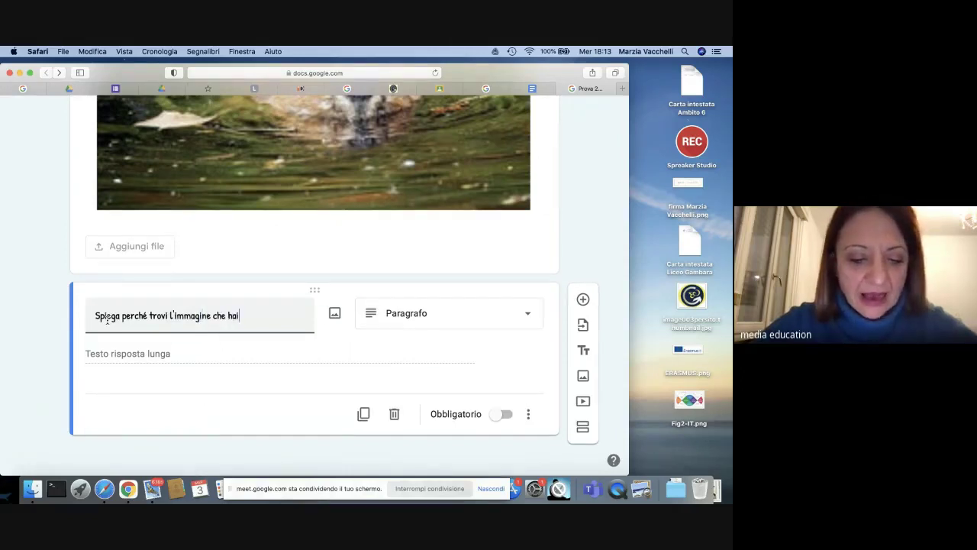
text( caricato)
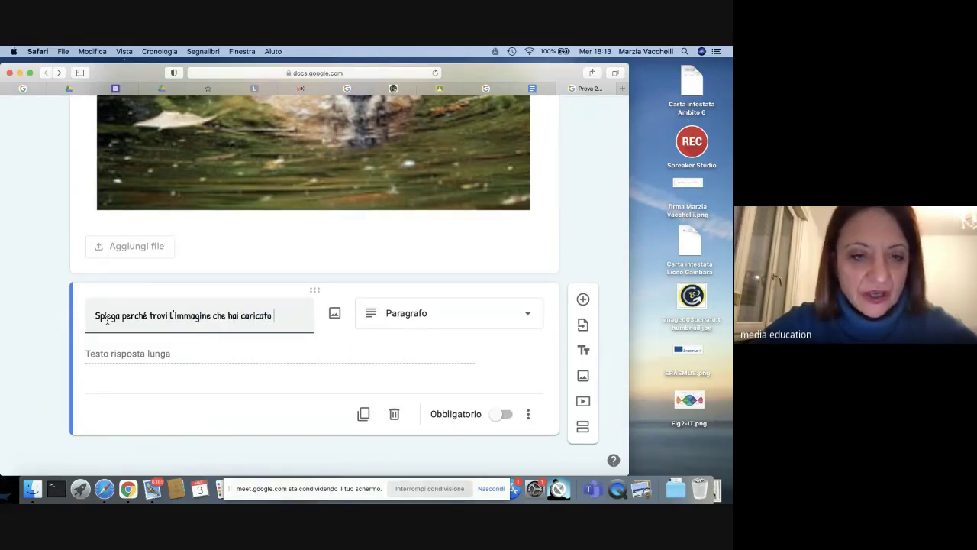
text( signifi)
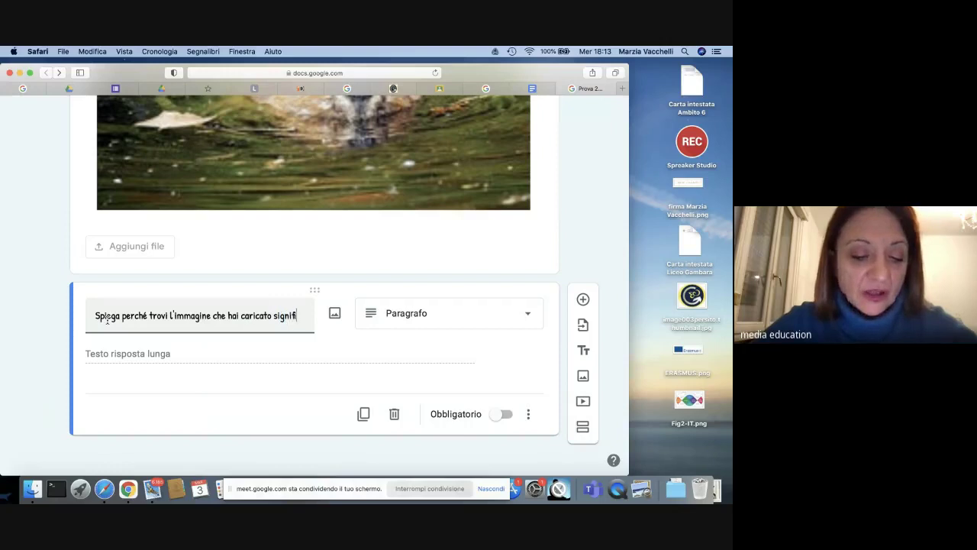
text(cativa)
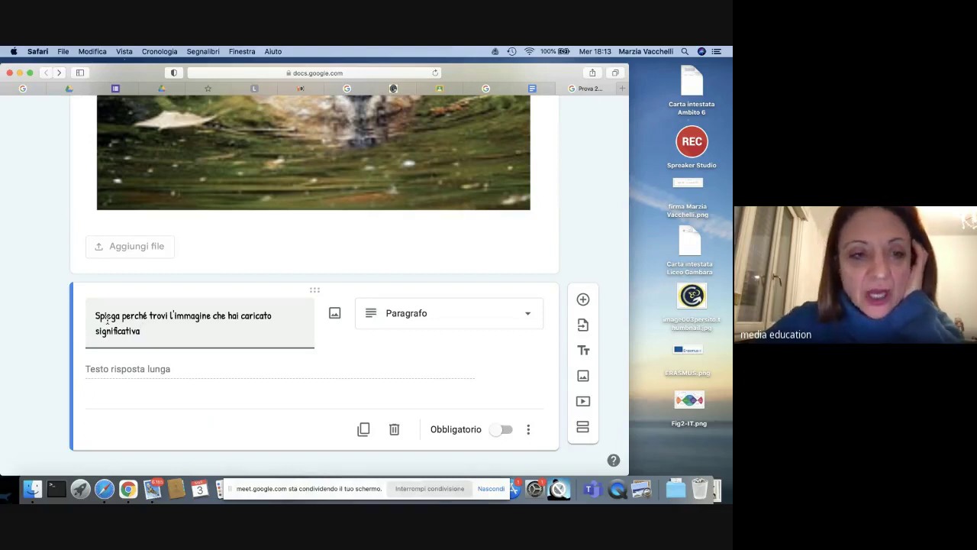
scroll(107, 320, up, 3)
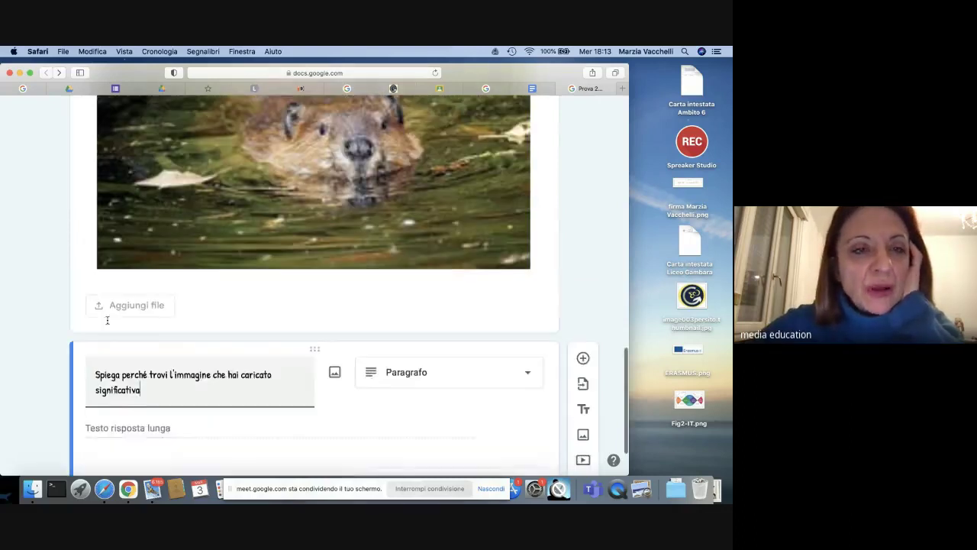
scroll(107, 324, up, 3)
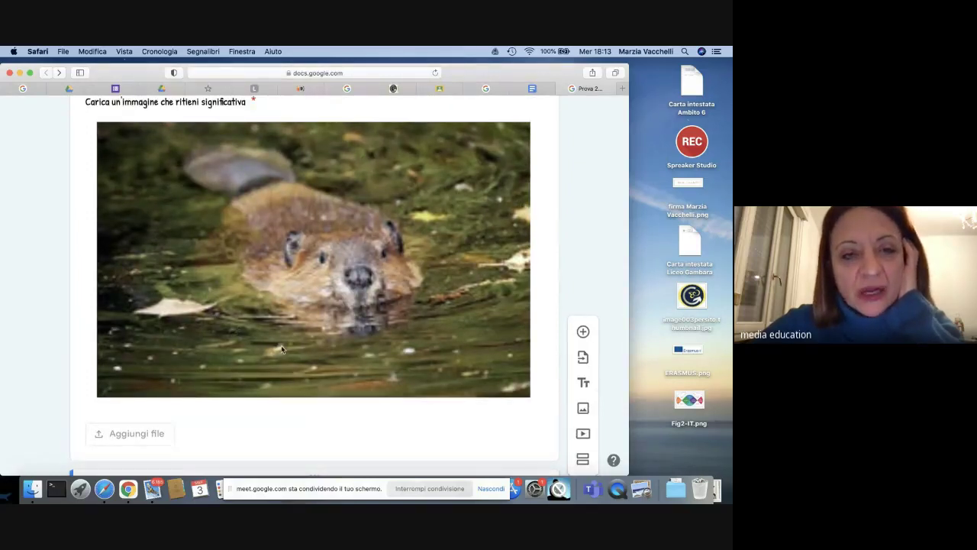
scroll(281, 350, down, 5)
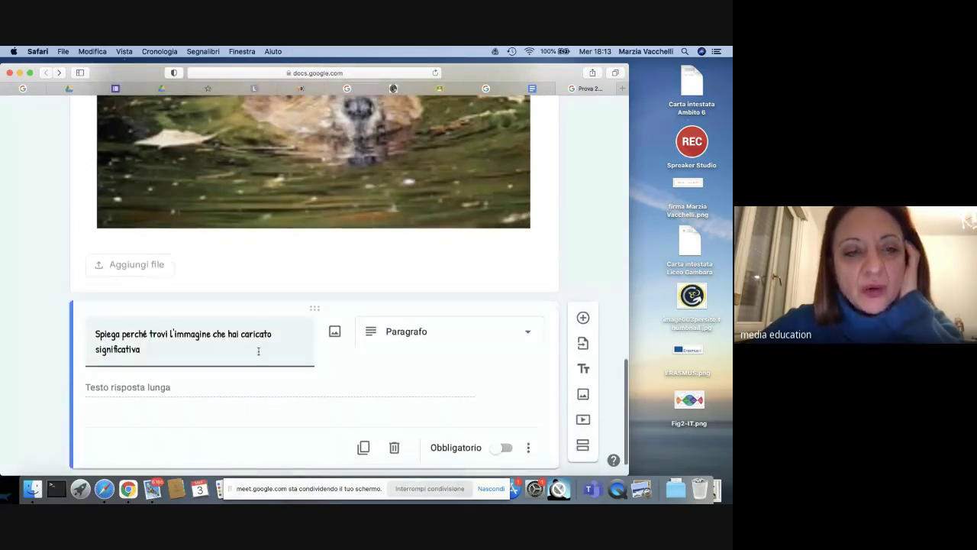
scroll(257, 351, up, 3)
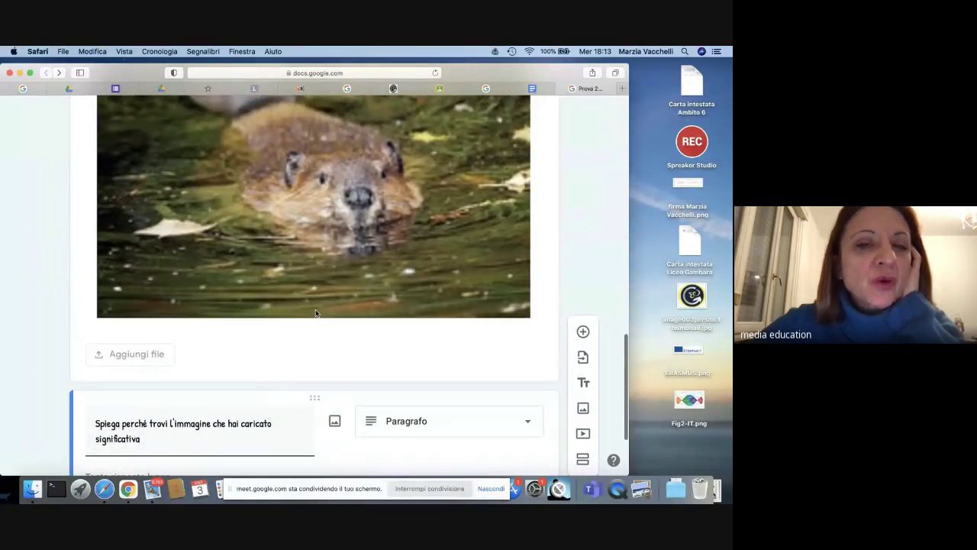
scroll(316, 313, down, 1)
scroll(315, 311, up, 3)
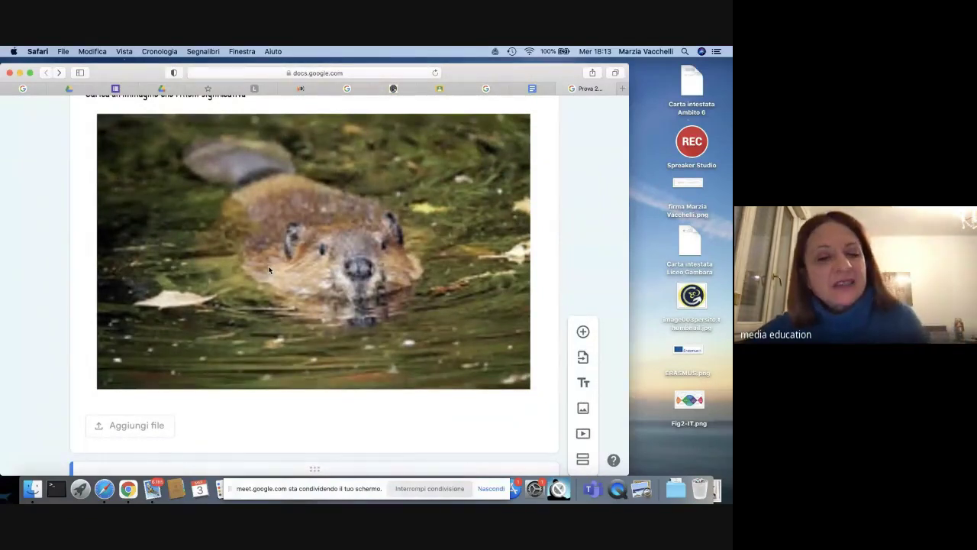
scroll(269, 270, up, 3)
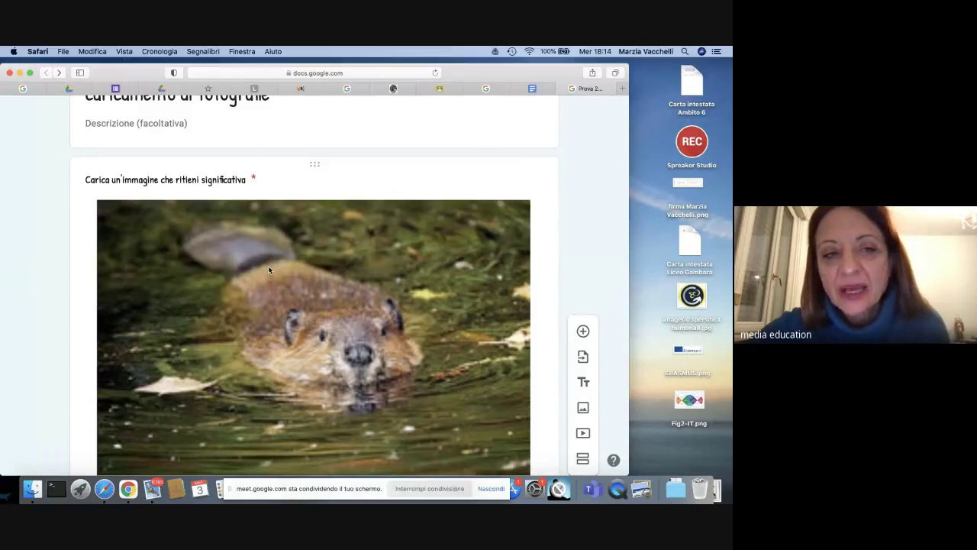
scroll(268, 269, up, 1)
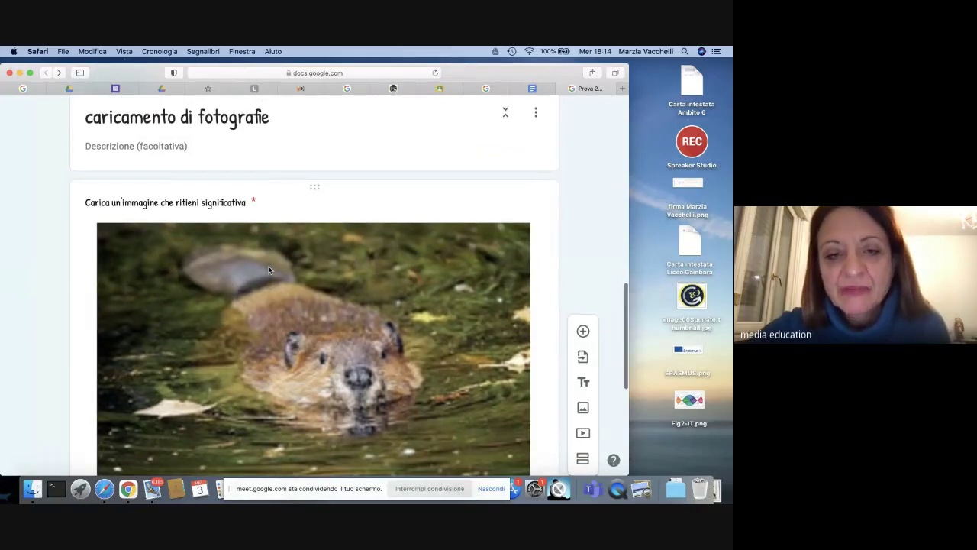
scroll(269, 269, down, 3)
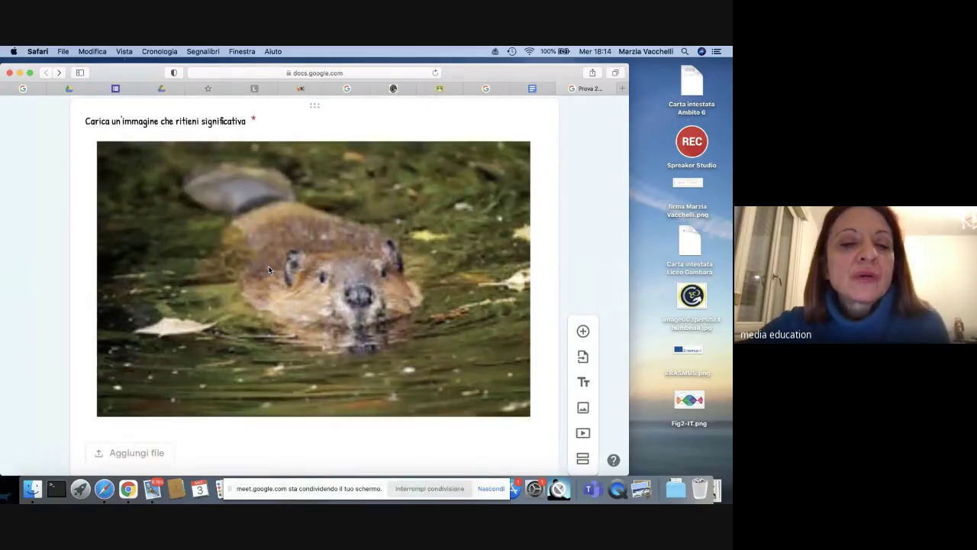
scroll(269, 270, down, 2)
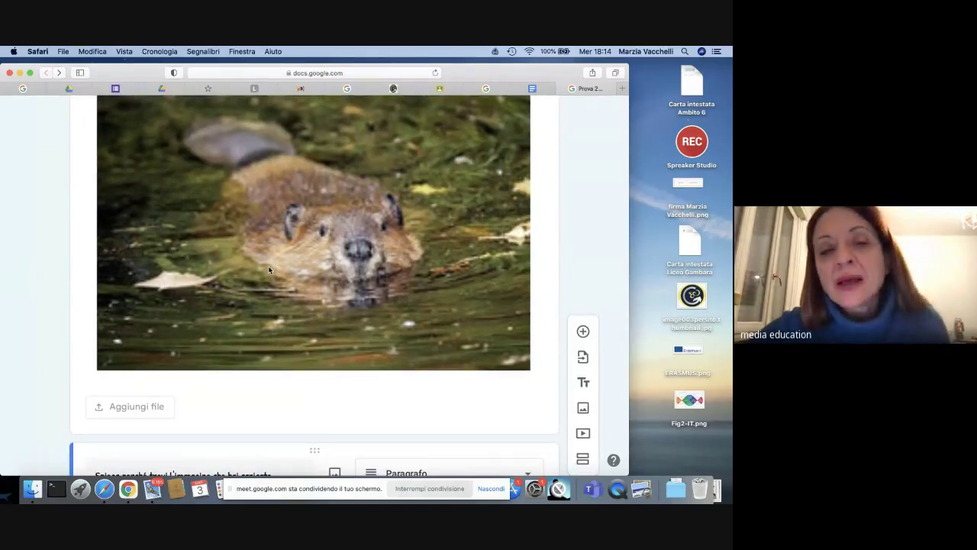
scroll(269, 269, down, 3)
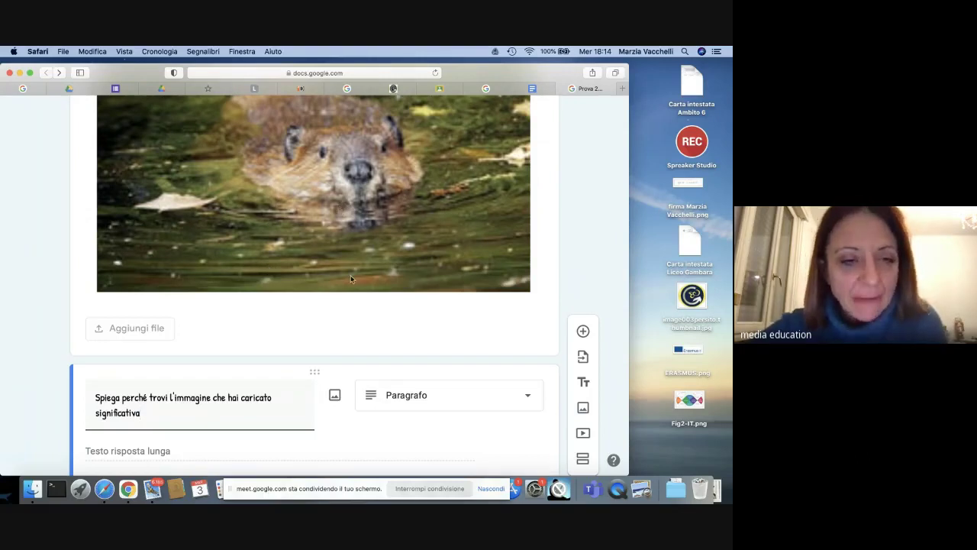
scroll(350, 275, up, 10)
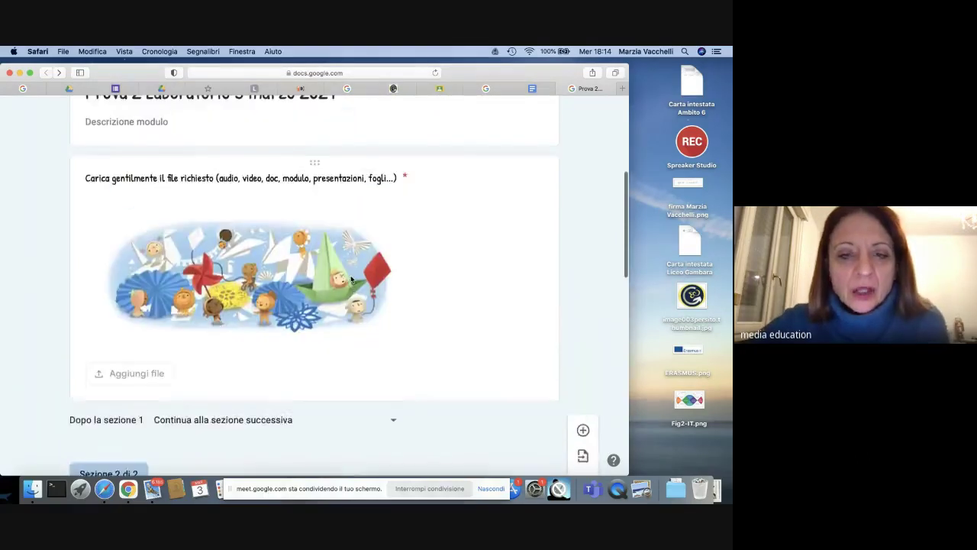
scroll(574, 171, up, 5)
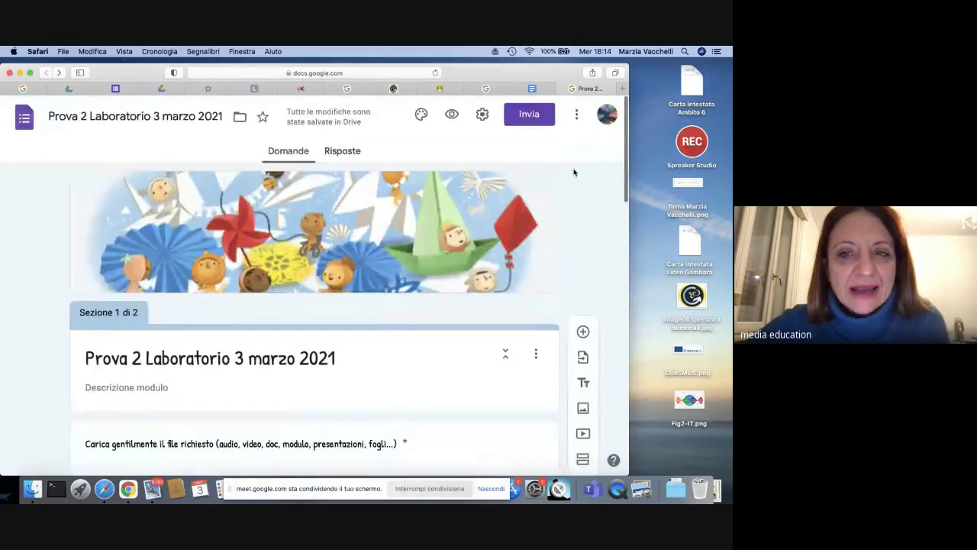
Step: In the form settings, remove the restriction limiting responses to the school's users
click(481, 116)
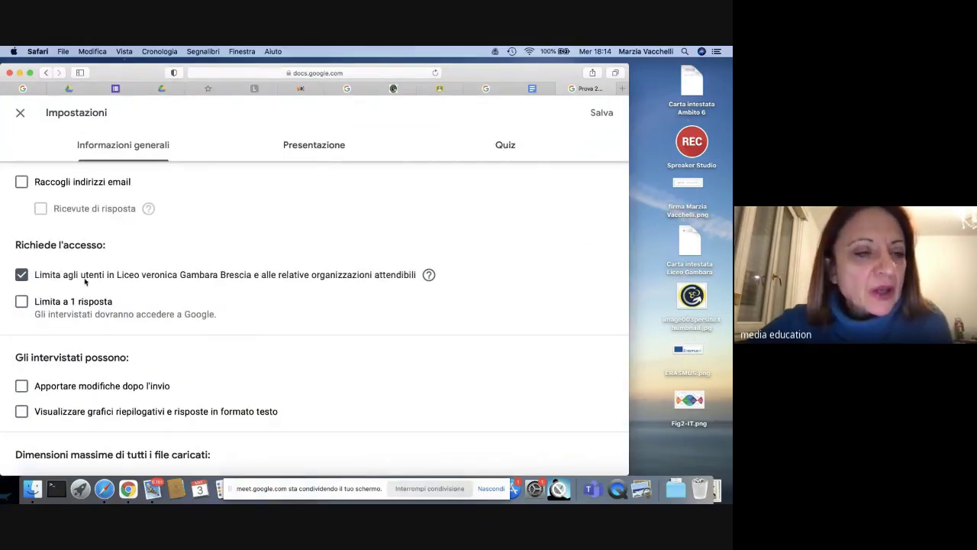
click(22, 274)
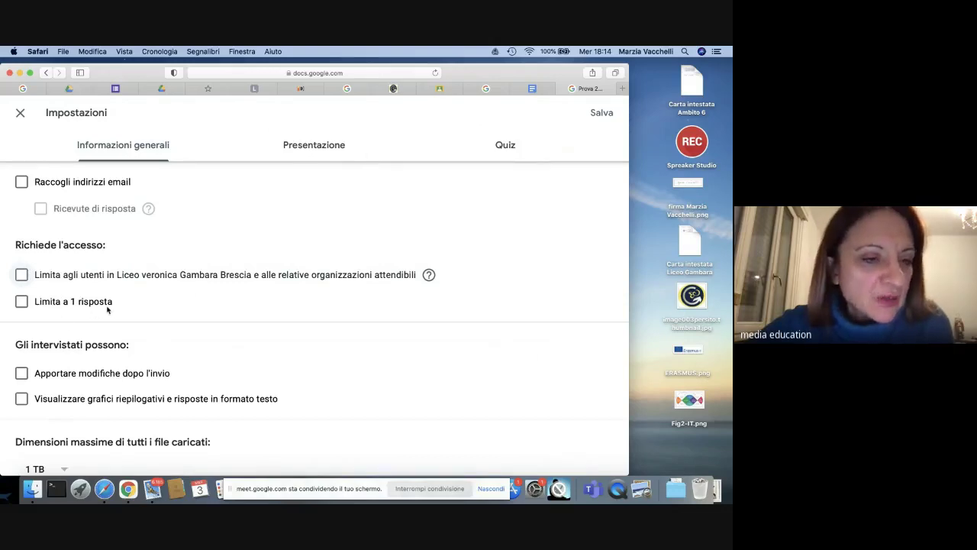
scroll(107, 309, down, 1)
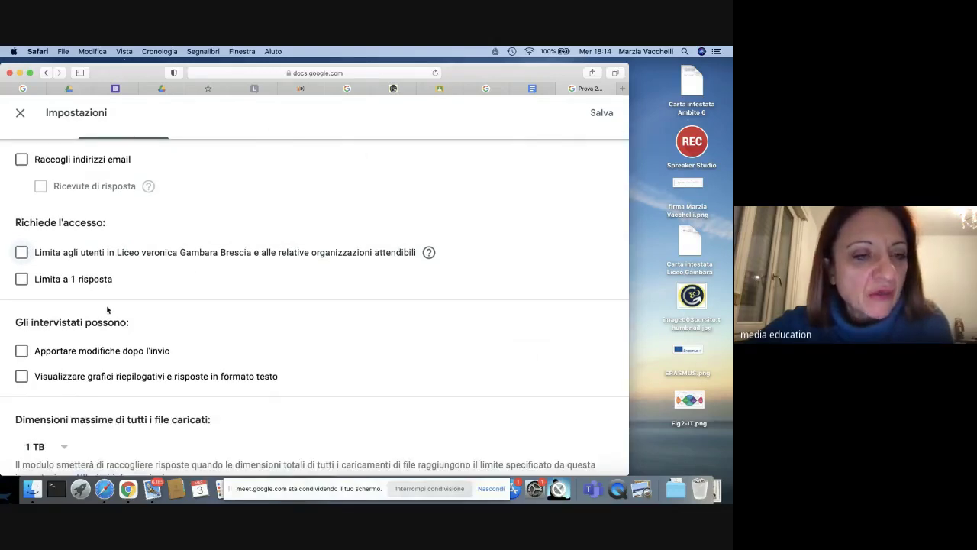
scroll(107, 309, down, 1)
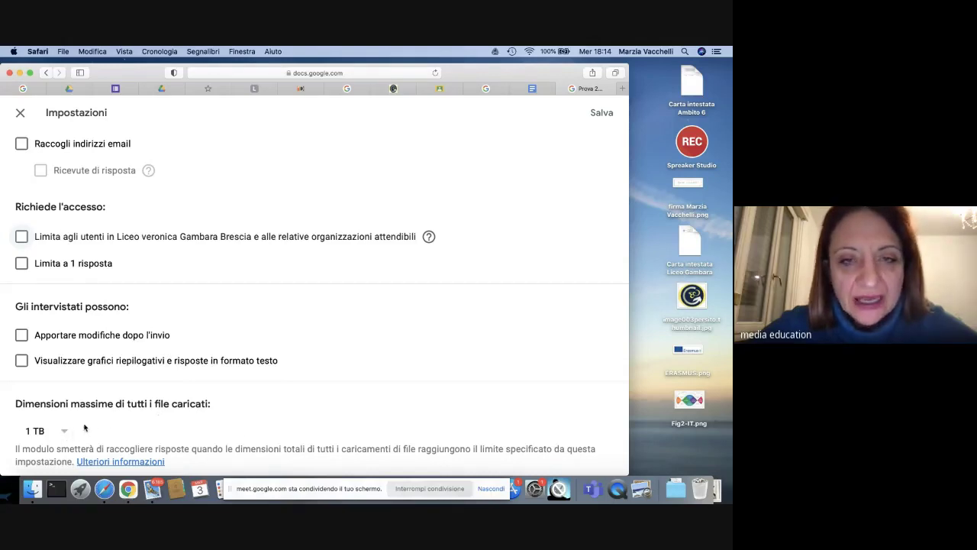
scroll(157, 400, up, 2)
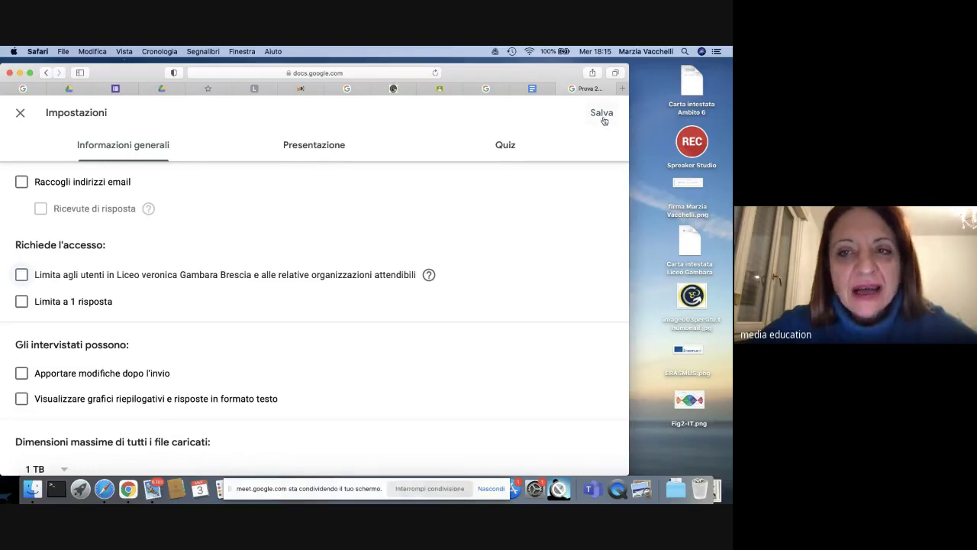
Step: Turn on Raccogli indirizzi email and set Ricevute di risposta to Sempre
click(22, 183)
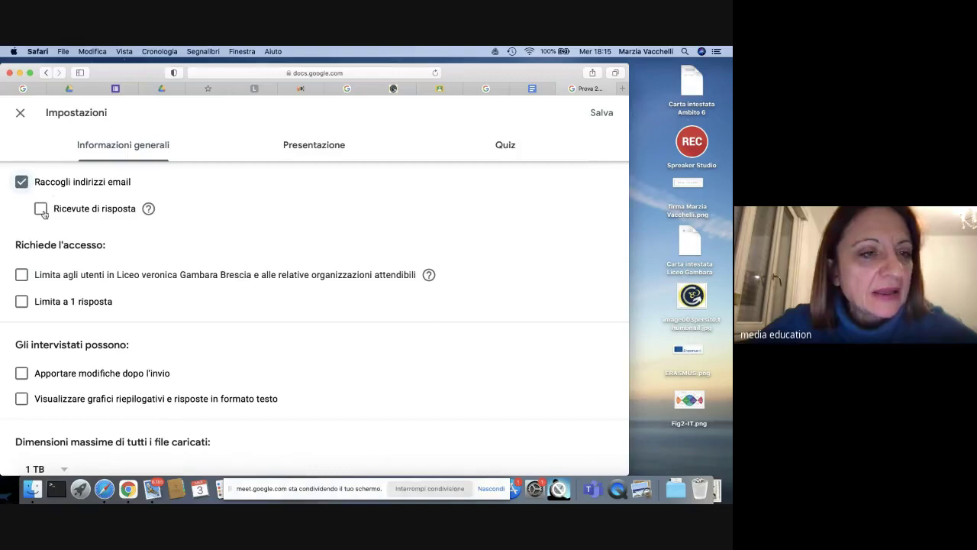
click(40, 209)
click(61, 262)
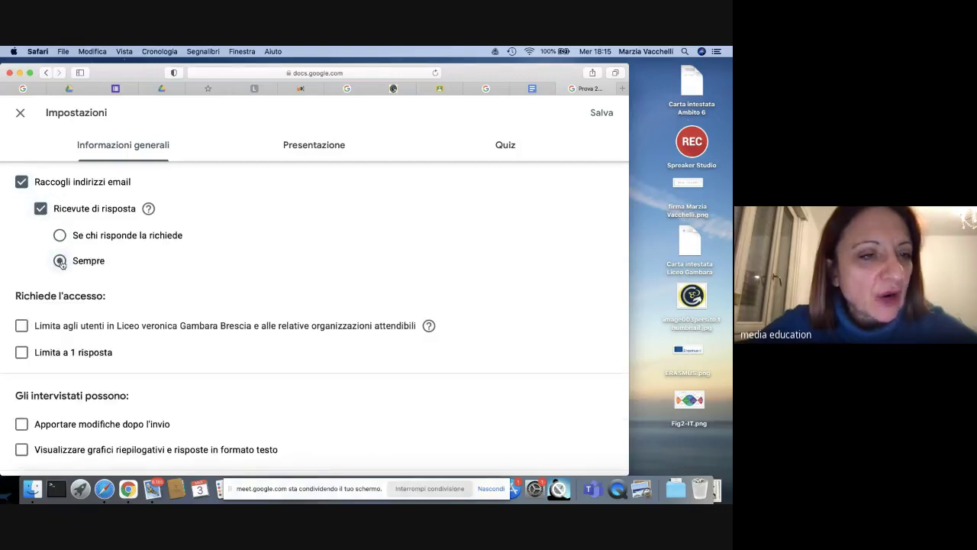